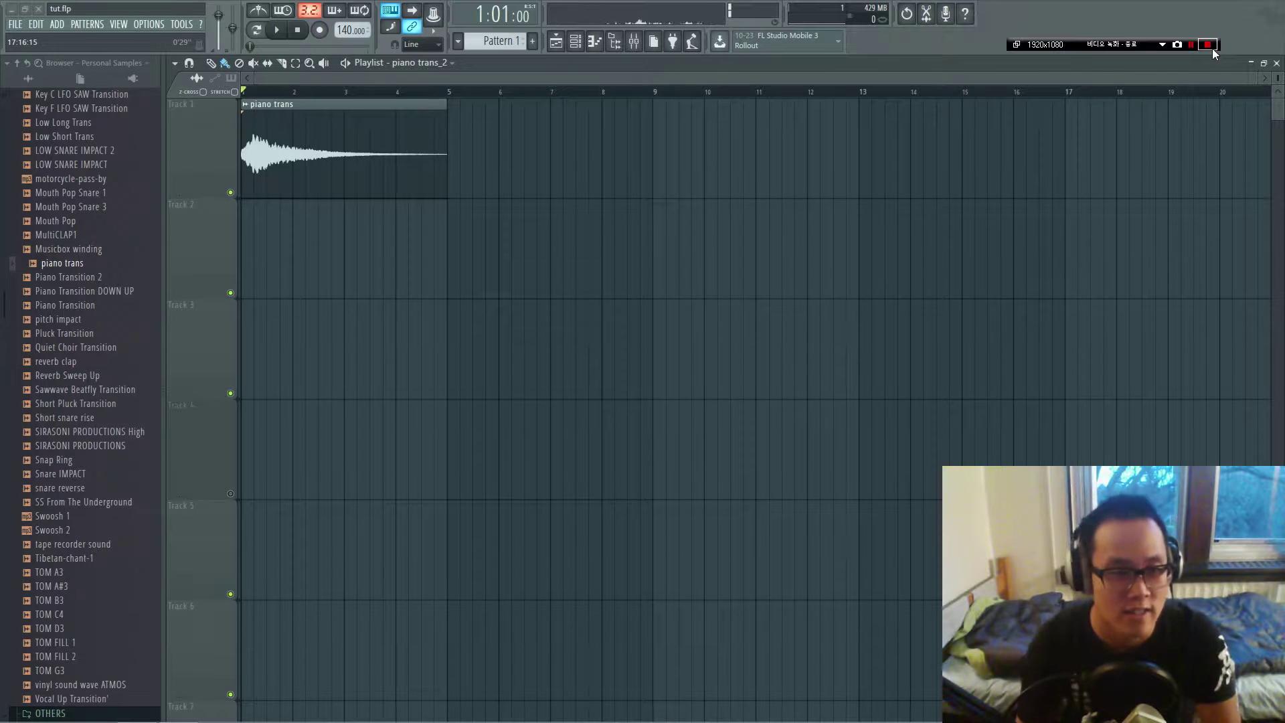
# Replace the piano trans clip on Track 1 with OOOH AHH OOH at bar 1 and play it back.
pyautogui.rightClick(386, 139)
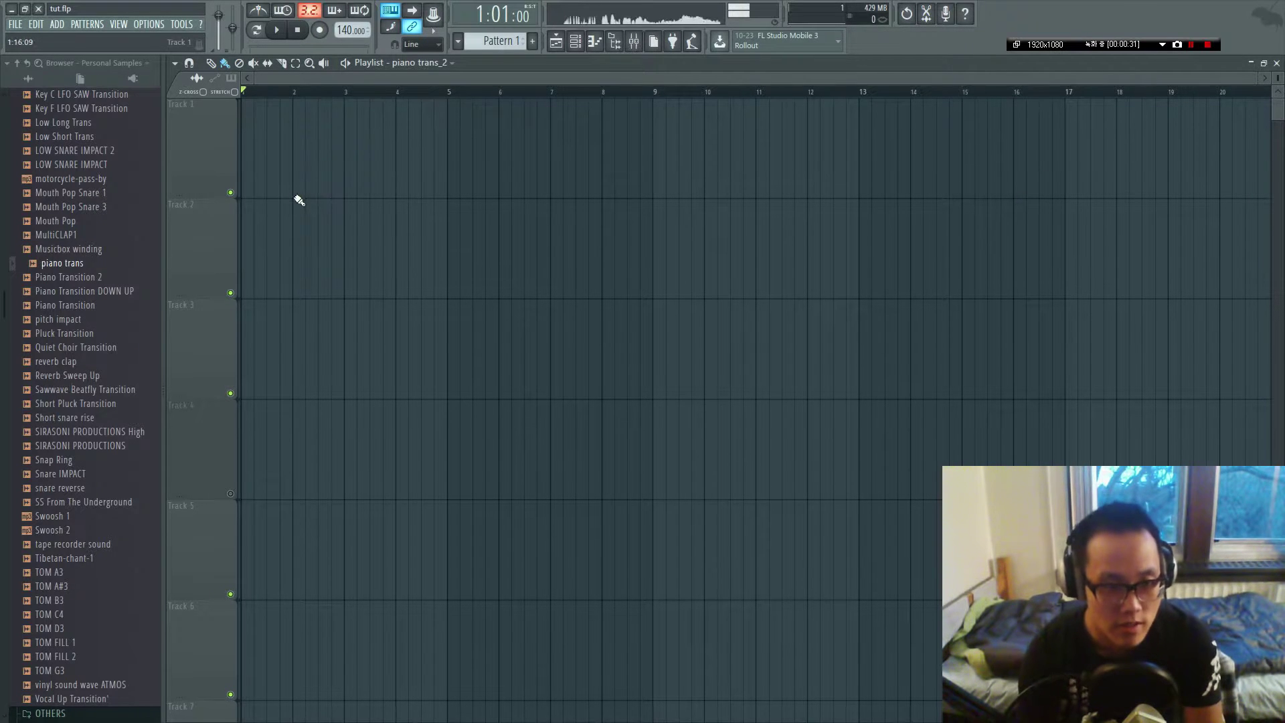
pyautogui.scroll(10, 72, 221)
pyautogui.click(72, 221)
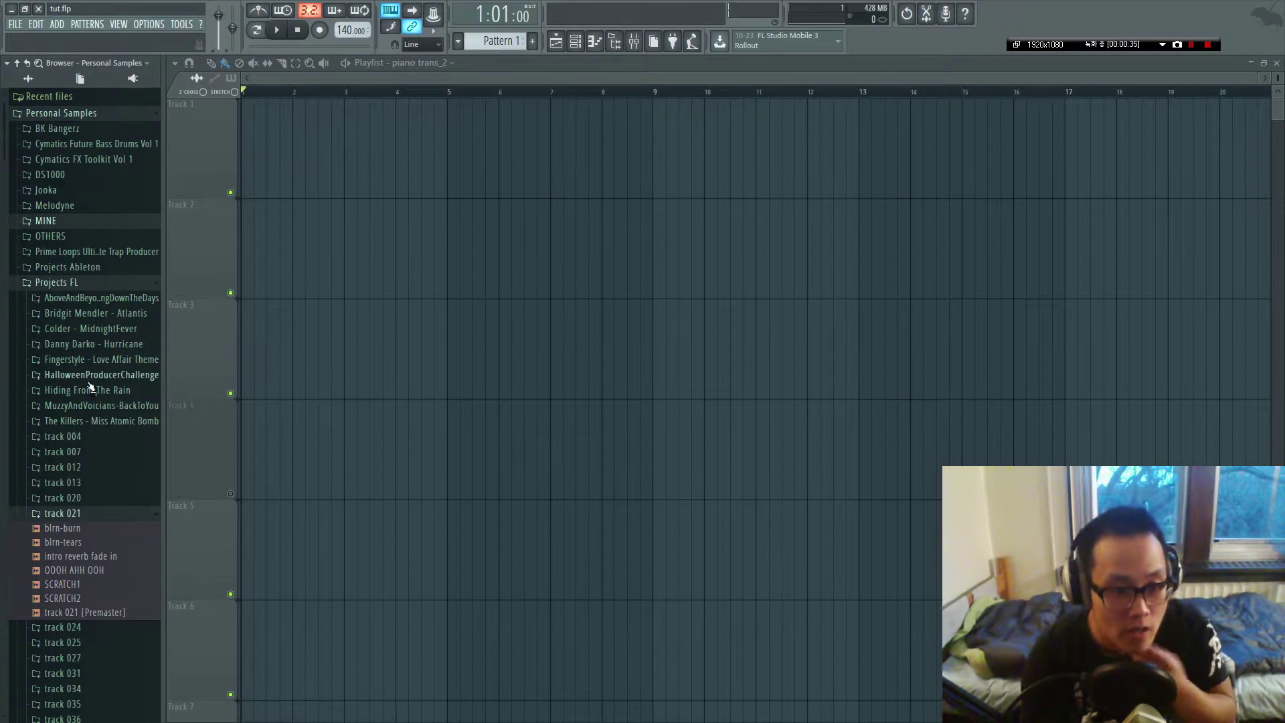
pyautogui.scroll(-5, 90, 387)
pyautogui.moveTo(80, 322); pyautogui.dragTo(272, 131)
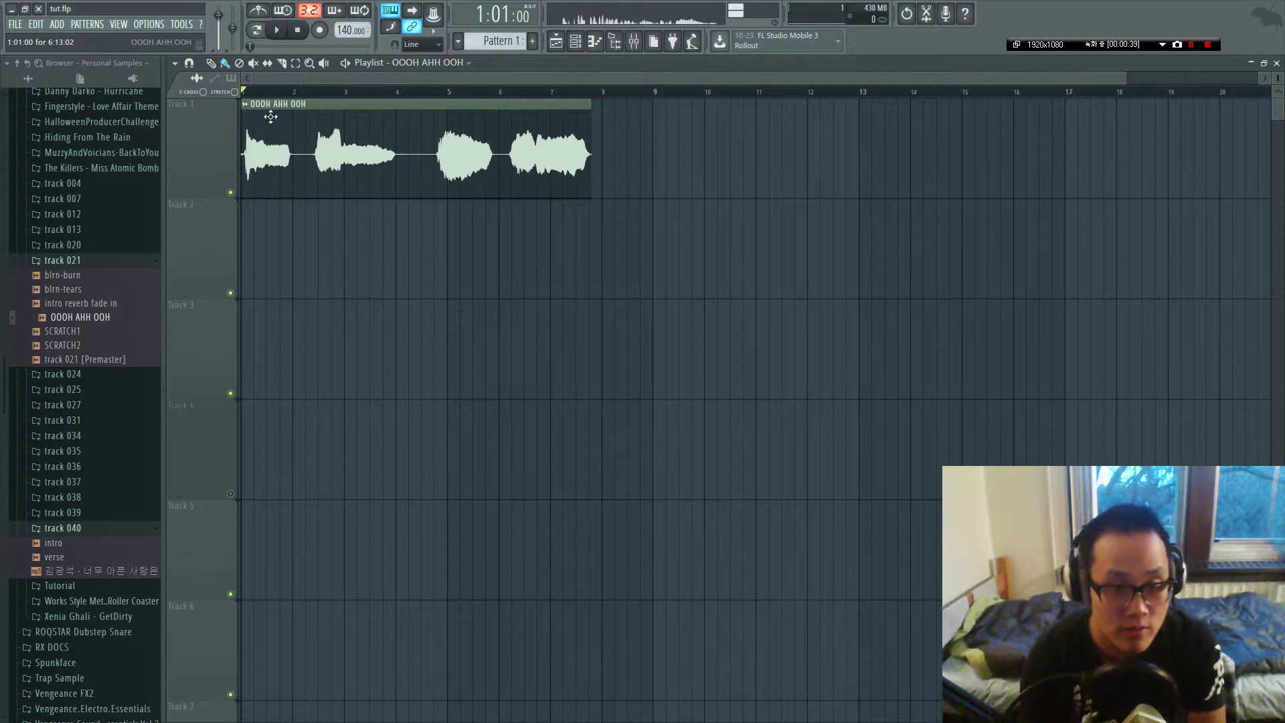
pyautogui.press('space')
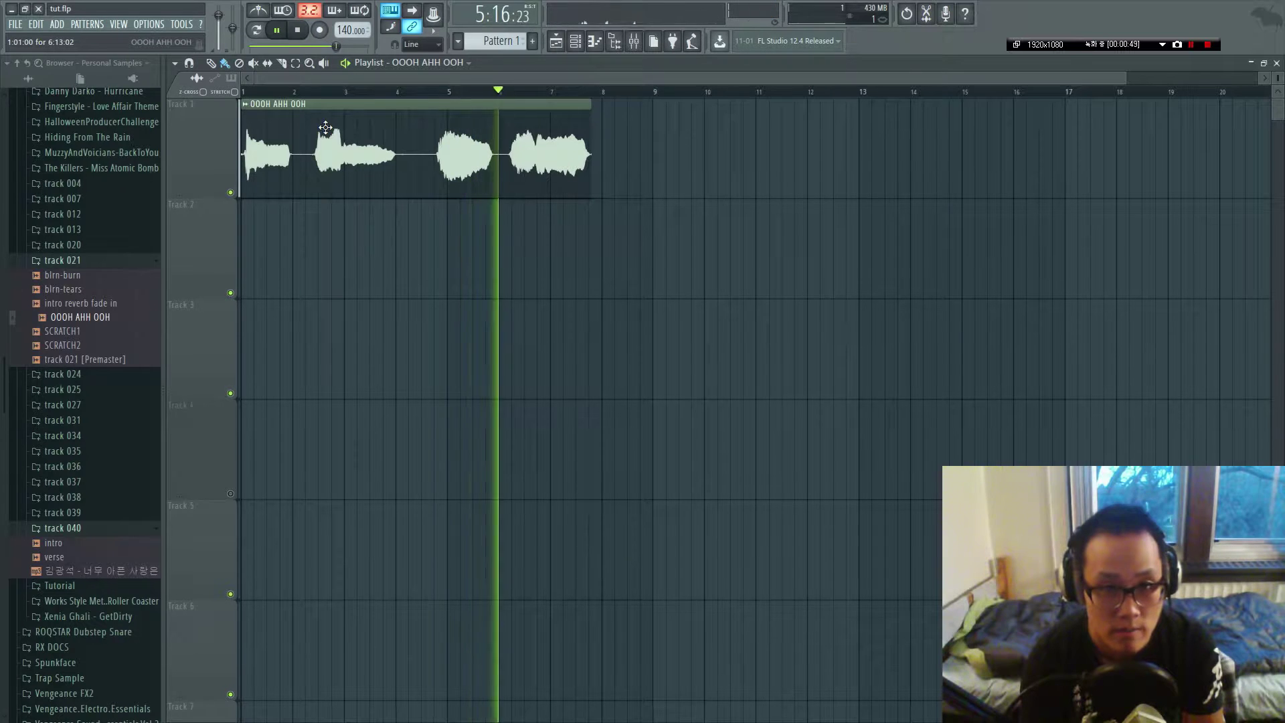
pyautogui.press('space')
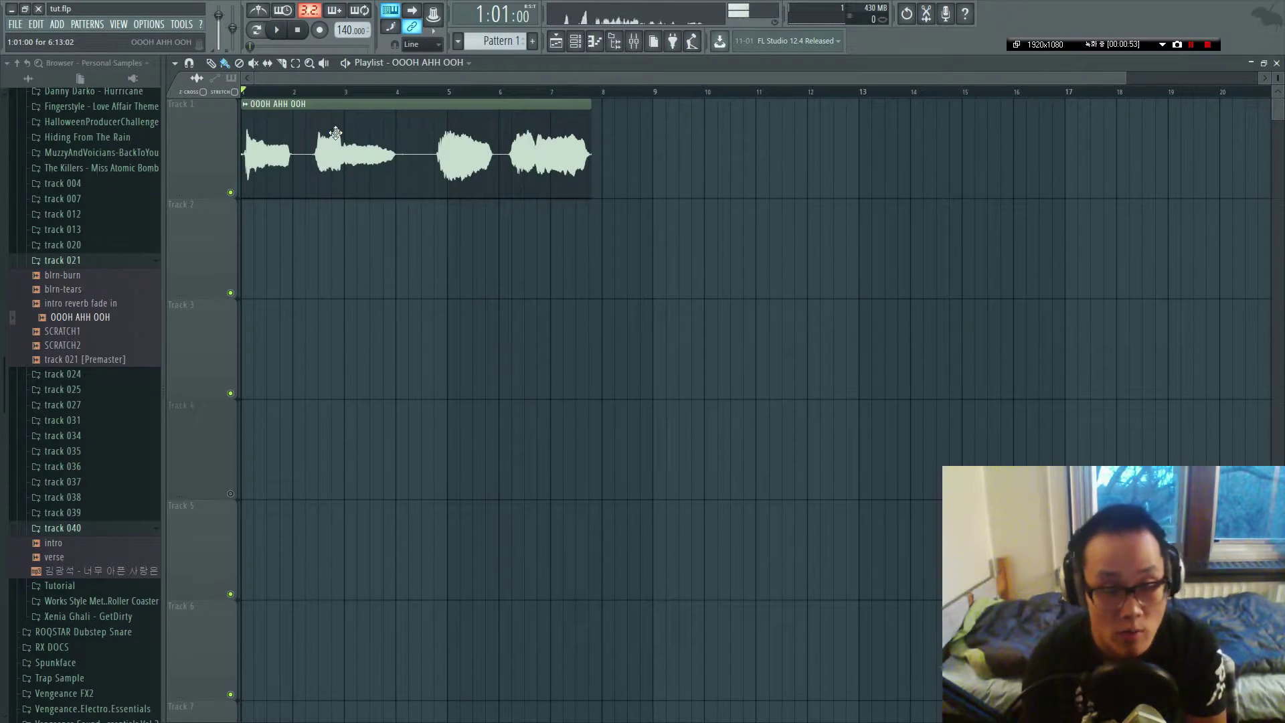
# Open the OOOH AHH OOH clip in Edison and pitch-shift it up about +5 cents.
pyautogui.doubleClick(336, 133)
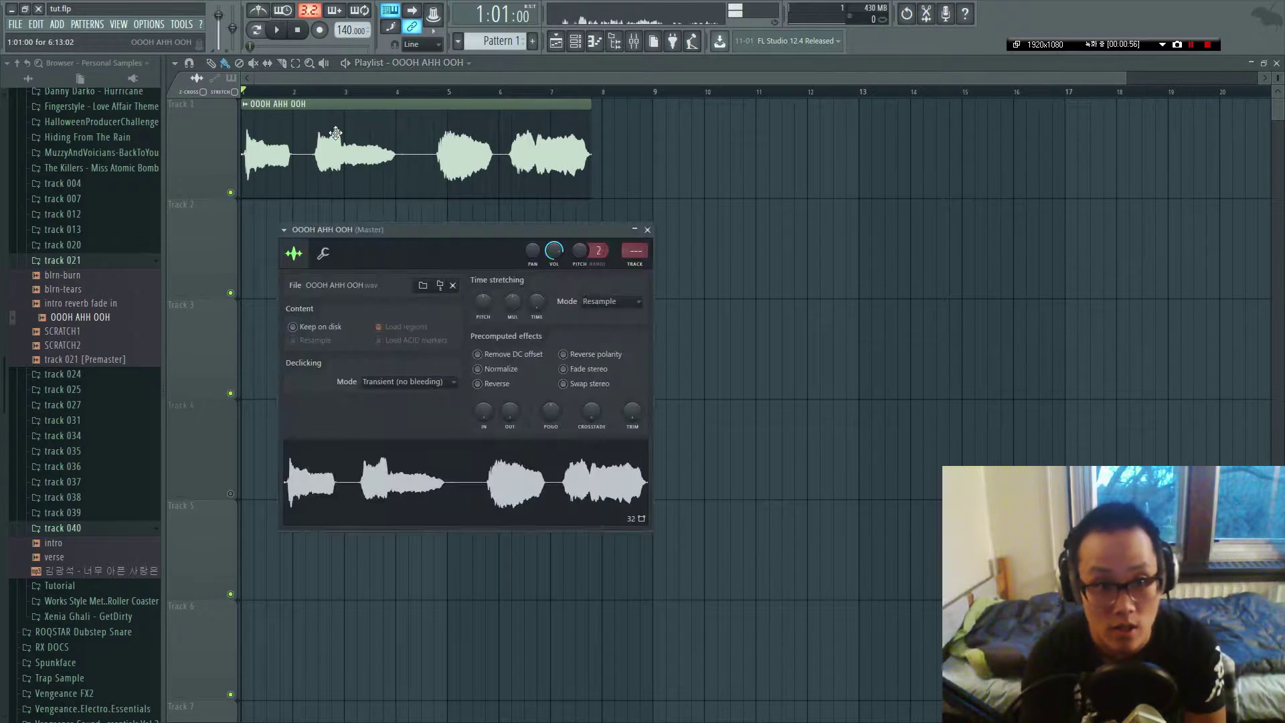
pyautogui.rightClick(395, 481)
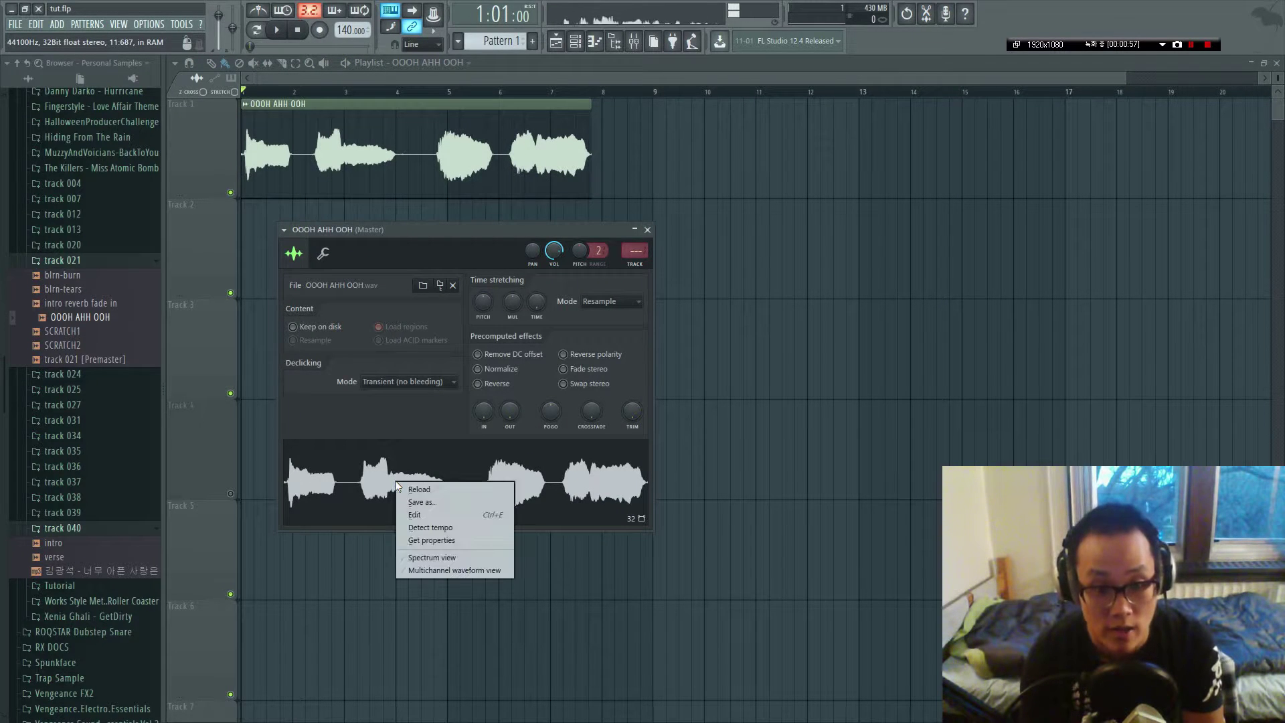
pyautogui.click(452, 516)
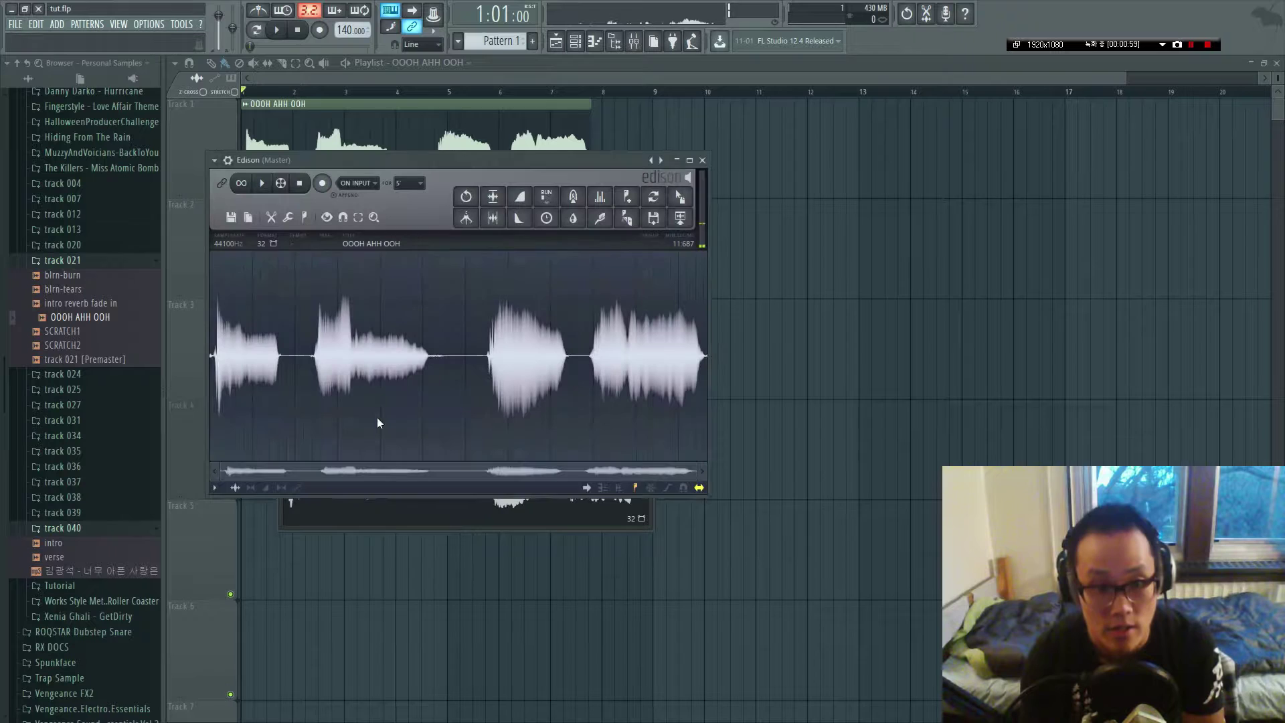
pyautogui.moveTo(376, 163); pyautogui.dragTo(442, 186)
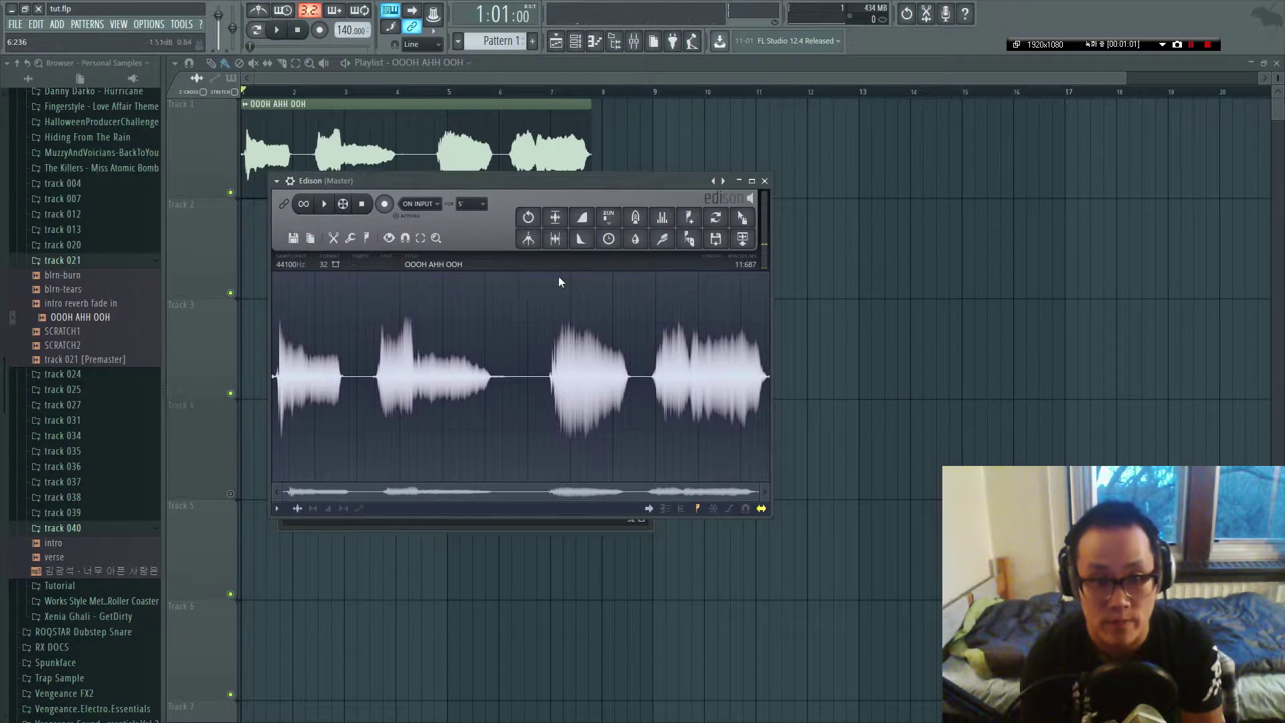
pyautogui.click(609, 239)
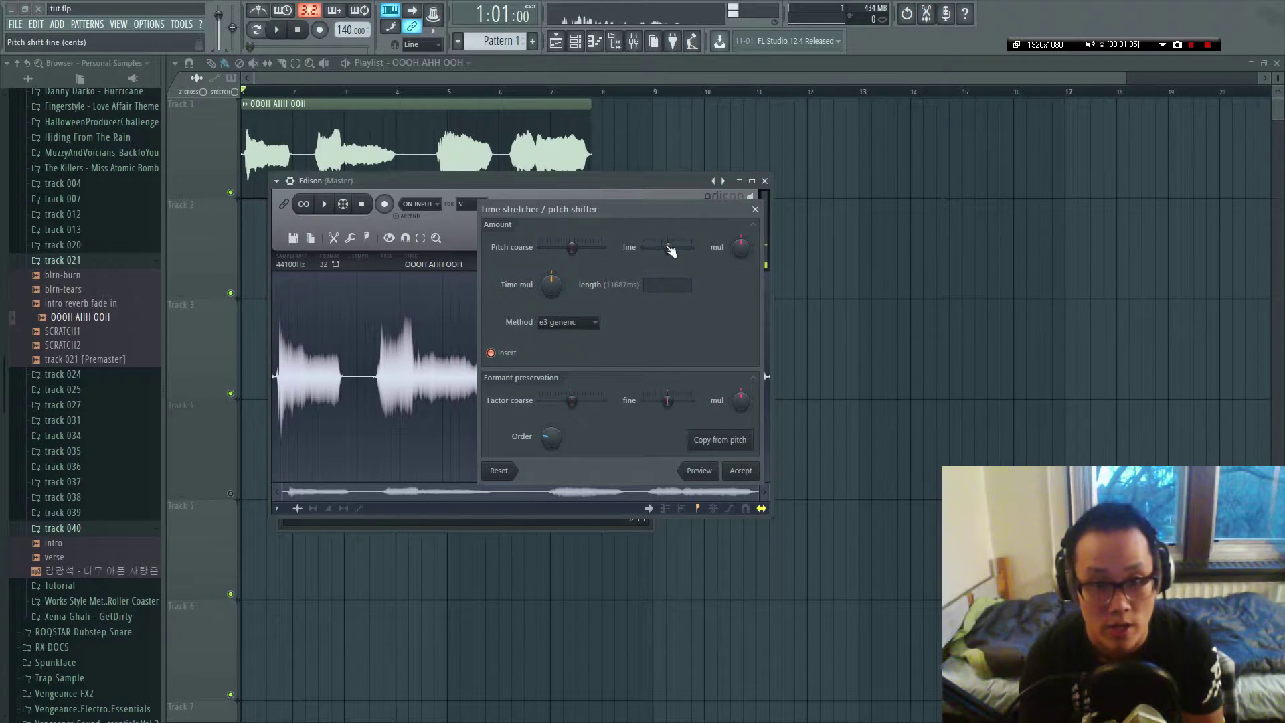
pyautogui.moveTo(671, 250); pyautogui.dragTo(667, 247)
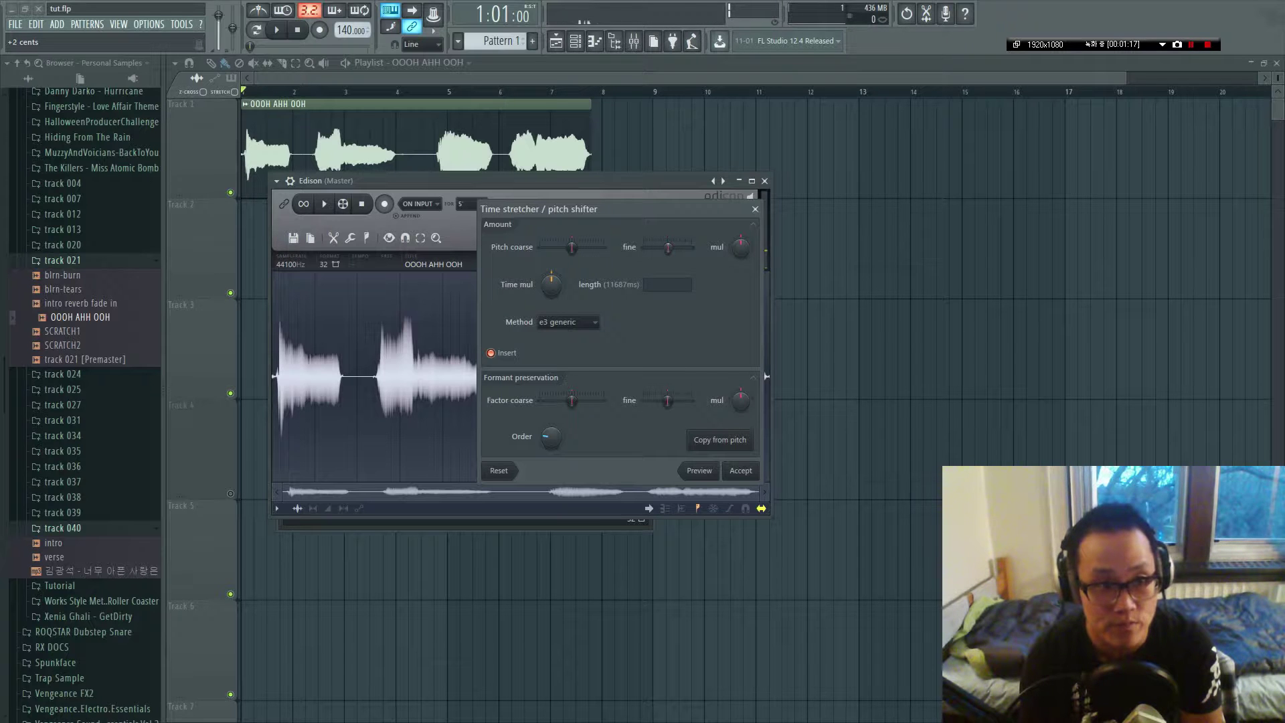
pyautogui.moveTo(668, 248); pyautogui.dragTo(670, 248)
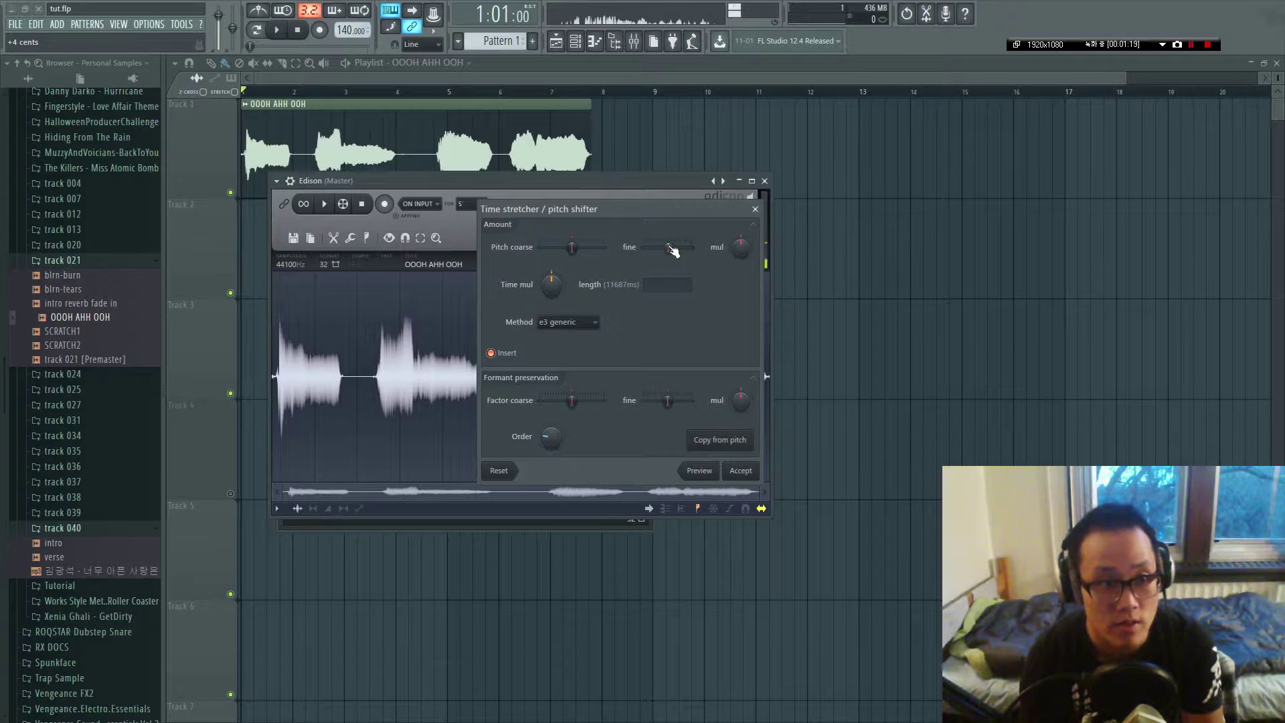
pyautogui.click(741, 470)
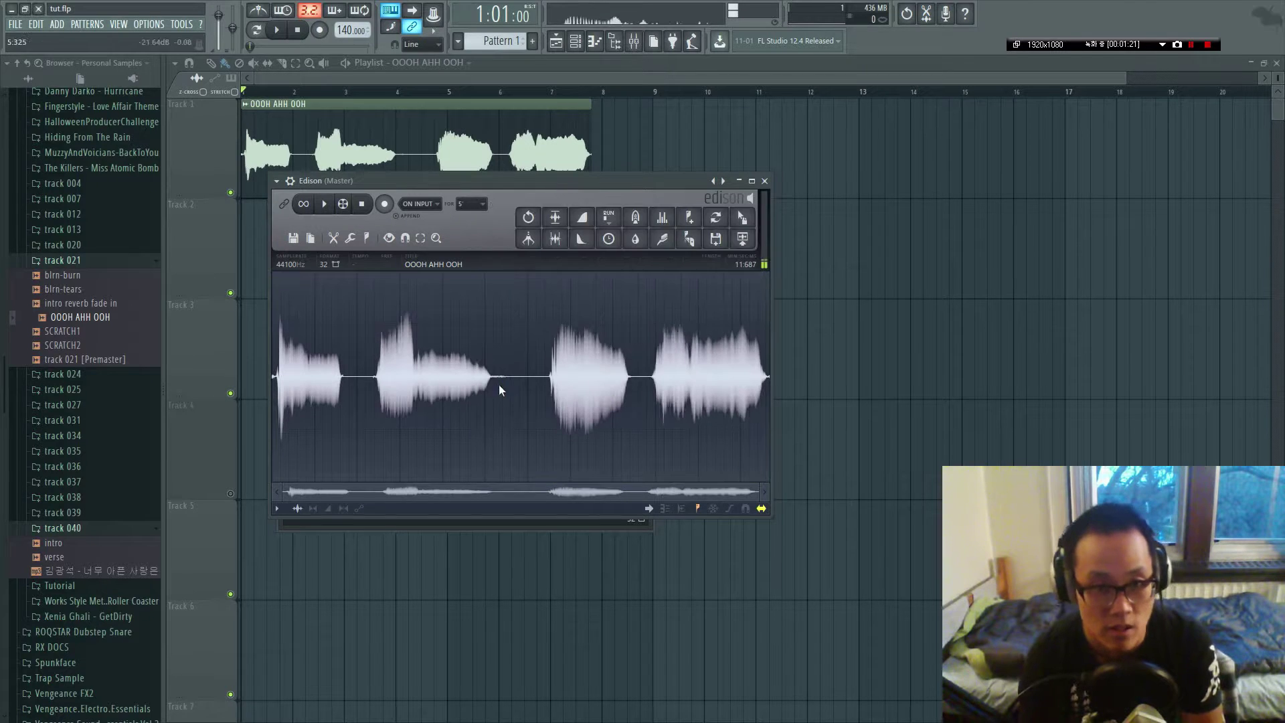
# Drop the detuned OOOH AHH OOH_5 at bar 1 on Track 2 and play both layers.
pyautogui.moveTo(741, 216); pyautogui.dragTo(624, 253)
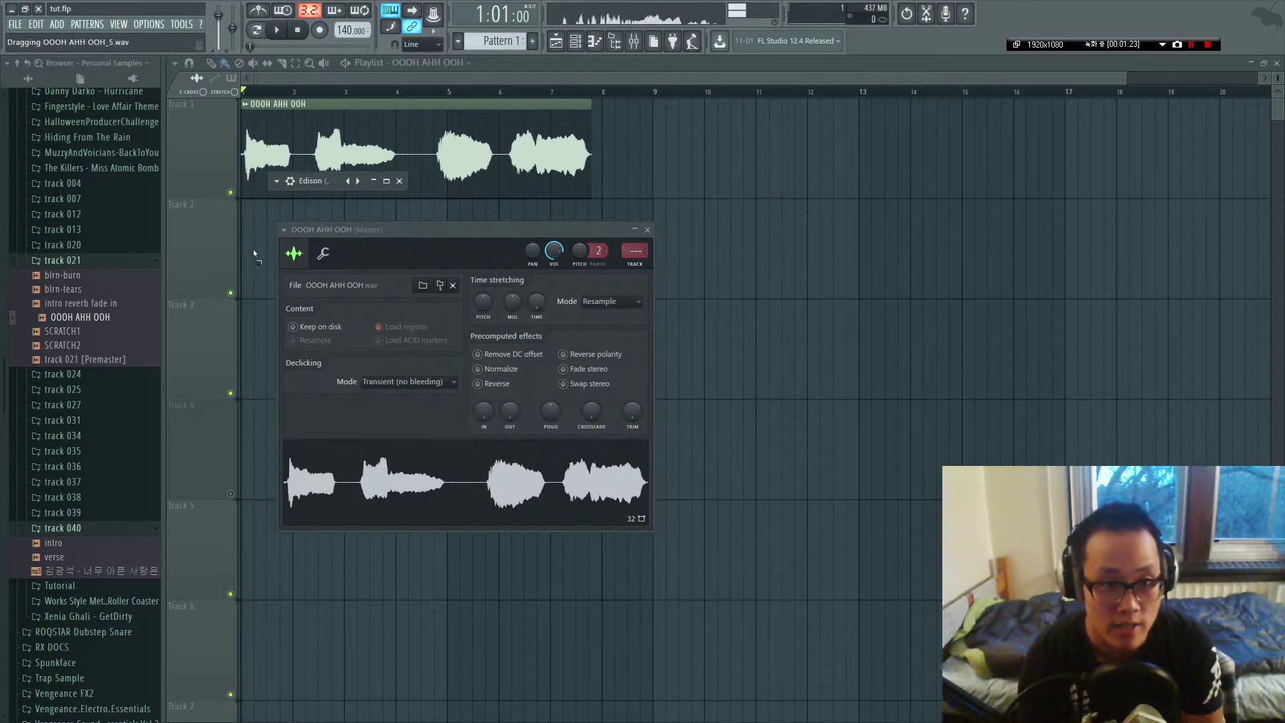
pyautogui.moveTo(253, 249); pyautogui.dragTo(244, 249)
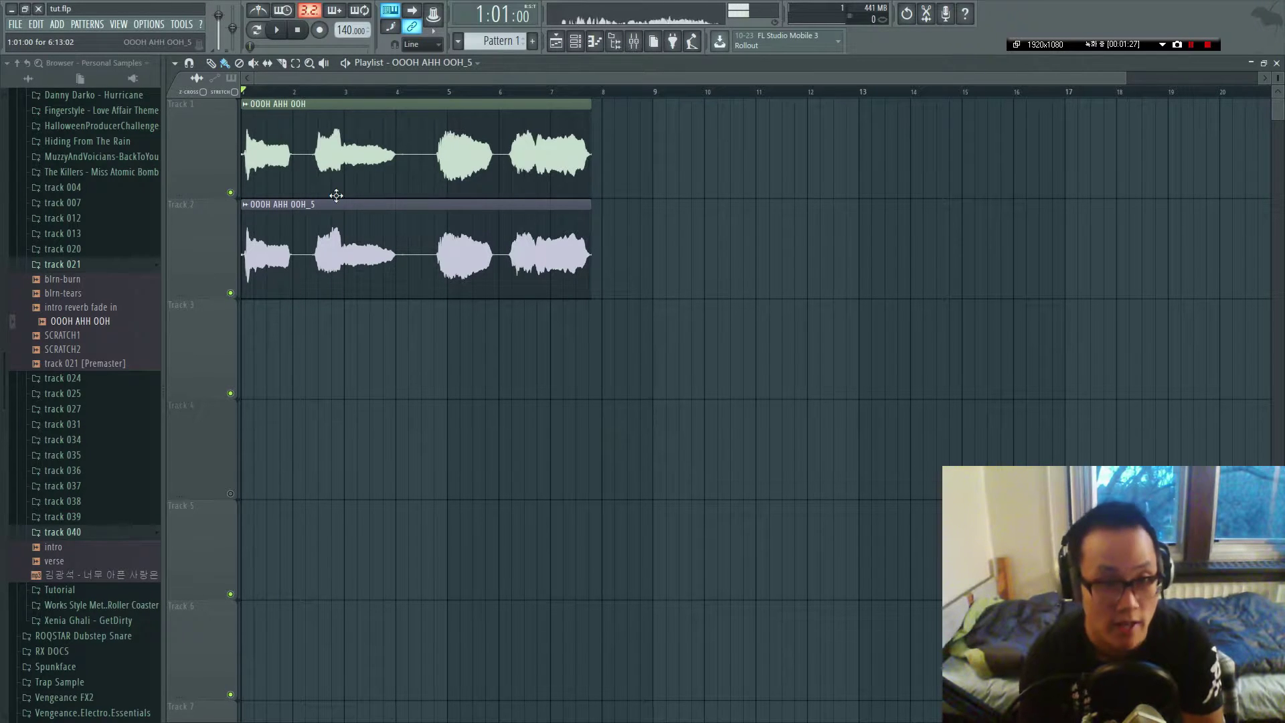
pyautogui.press('space')
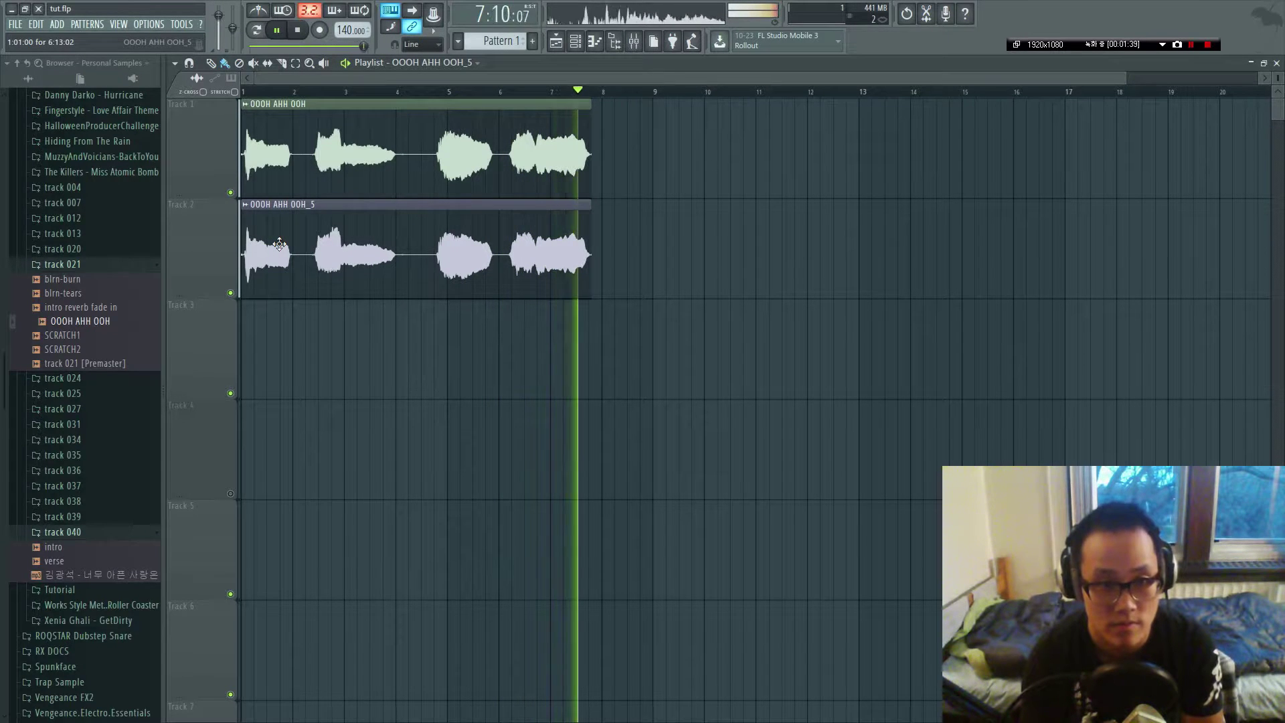
# Undo the earlier shift in Edison, detune the vocal -4 cents, and place OOOH AHH OOH_6 on Track 3.
pyautogui.press('space')
pyautogui.hotkey('ctrl', 'e')
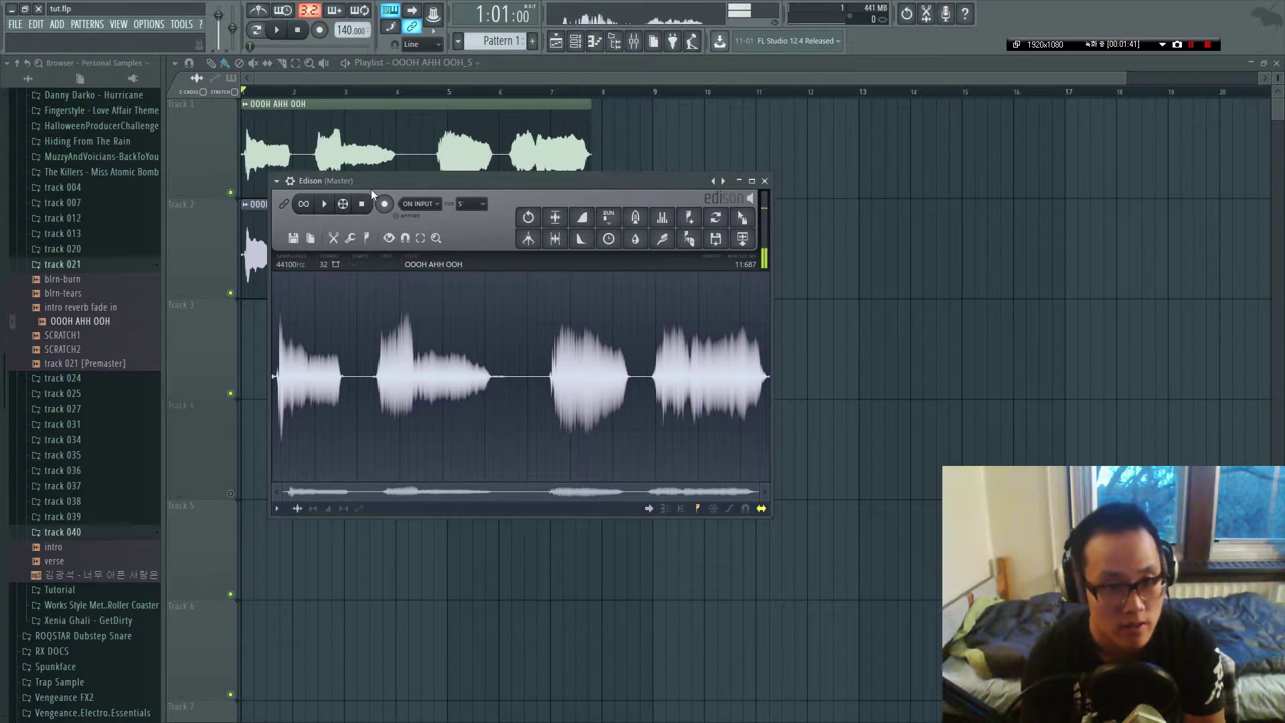
pyautogui.moveTo(368, 180); pyautogui.dragTo(375, 206)
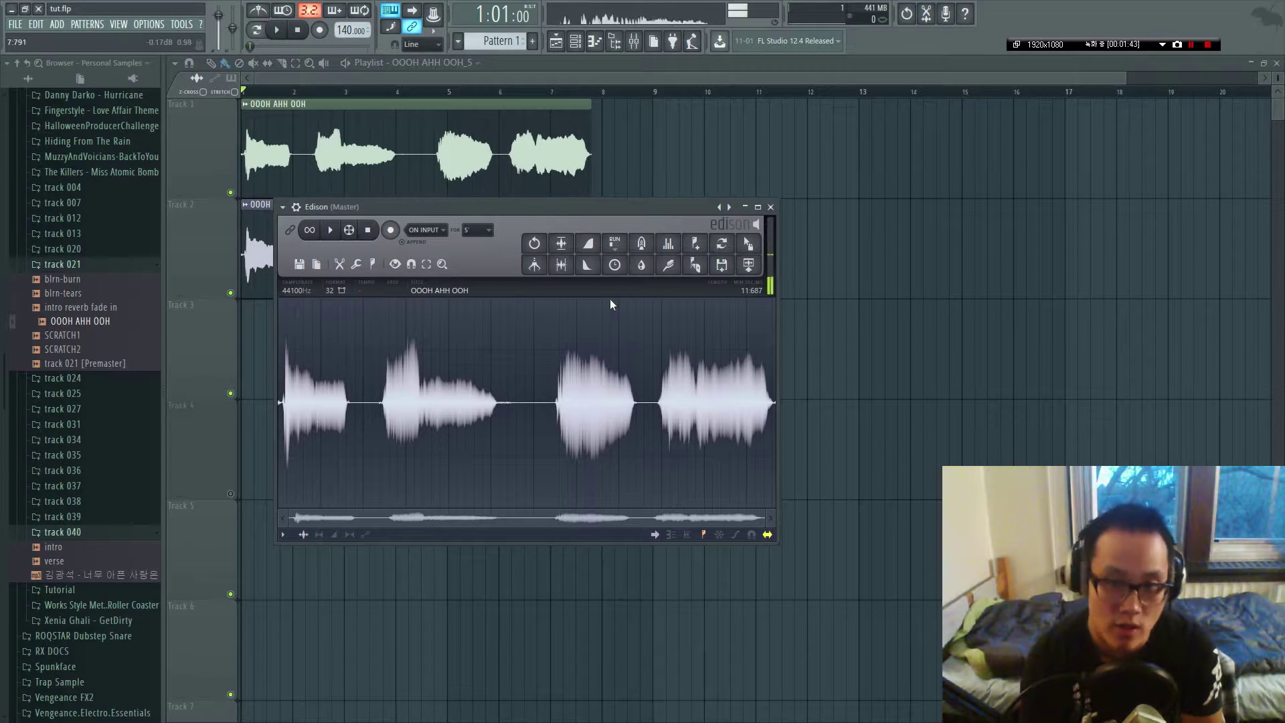
pyautogui.hotkey('ctrl', 'z')
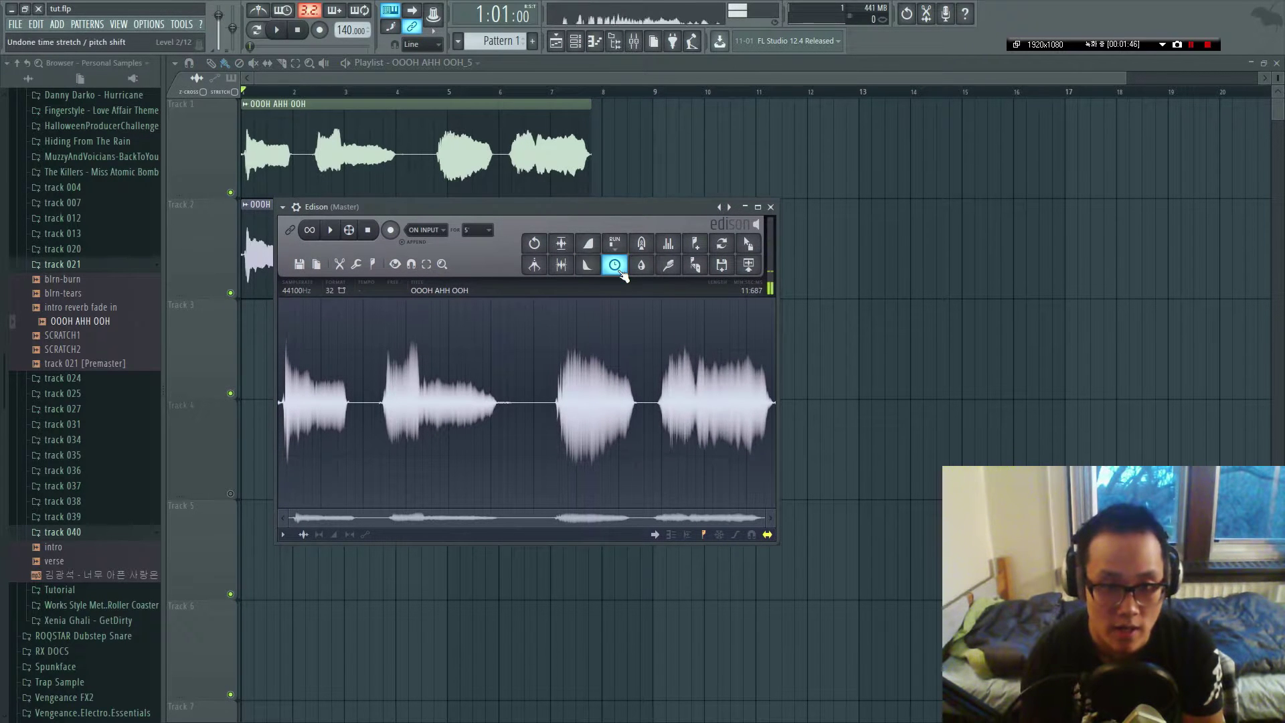
pyautogui.click(622, 273)
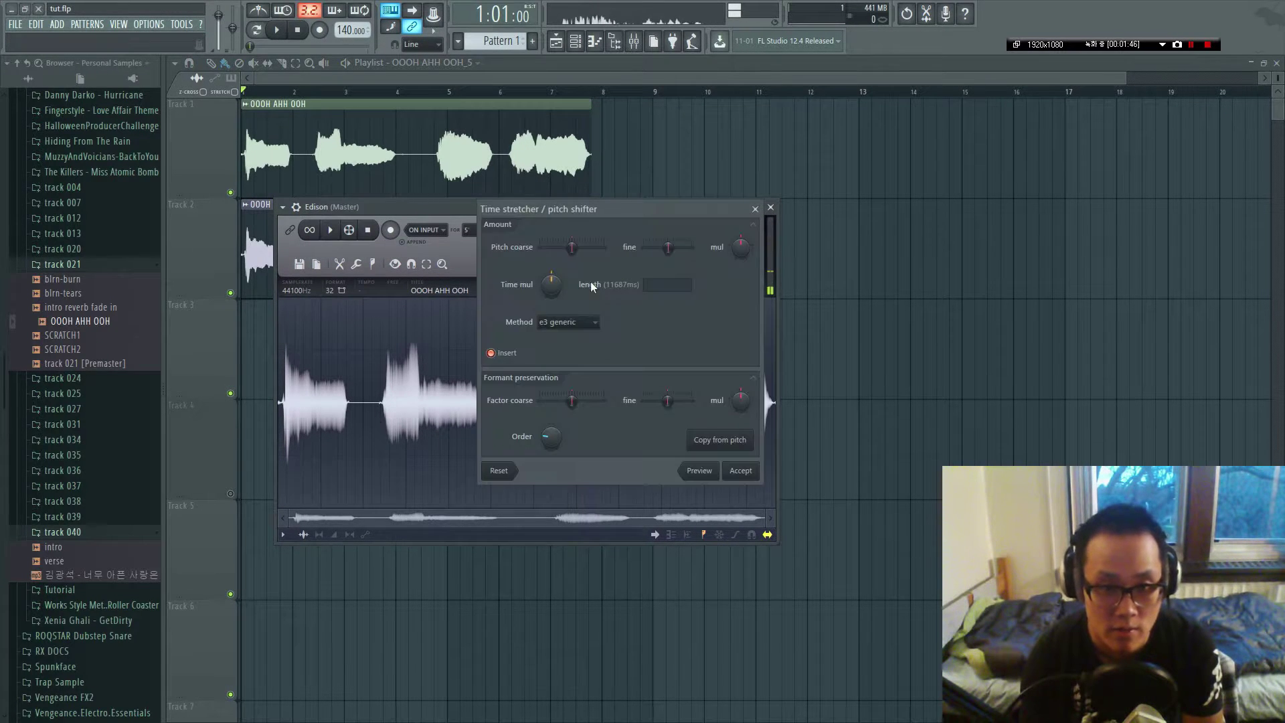
pyautogui.click(669, 249)
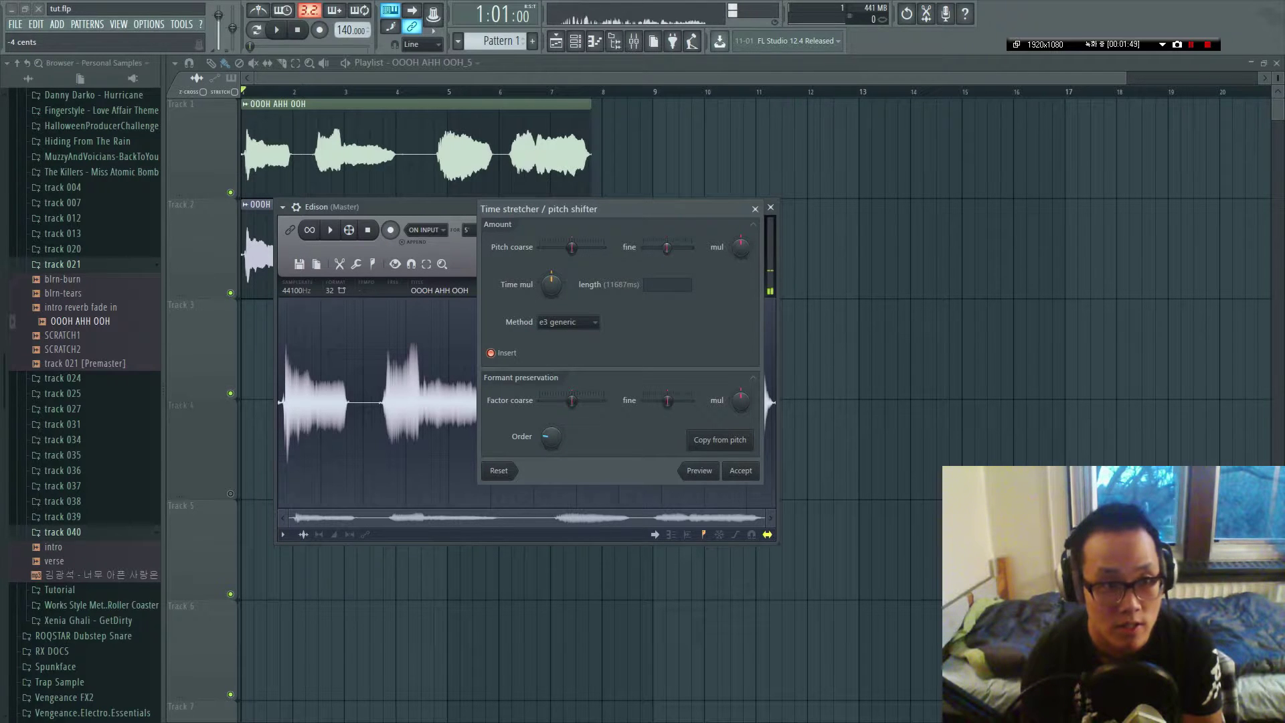
pyautogui.click(742, 472)
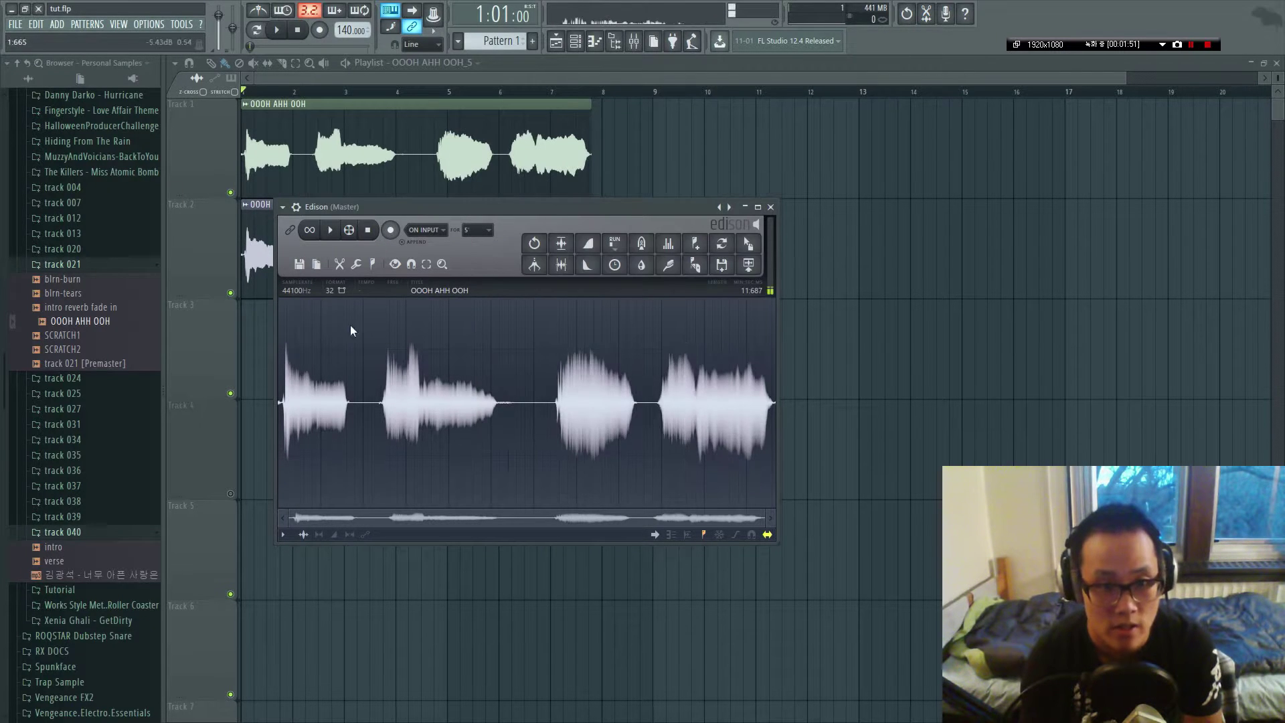
pyautogui.moveTo(748, 243); pyautogui.dragTo(249, 346)
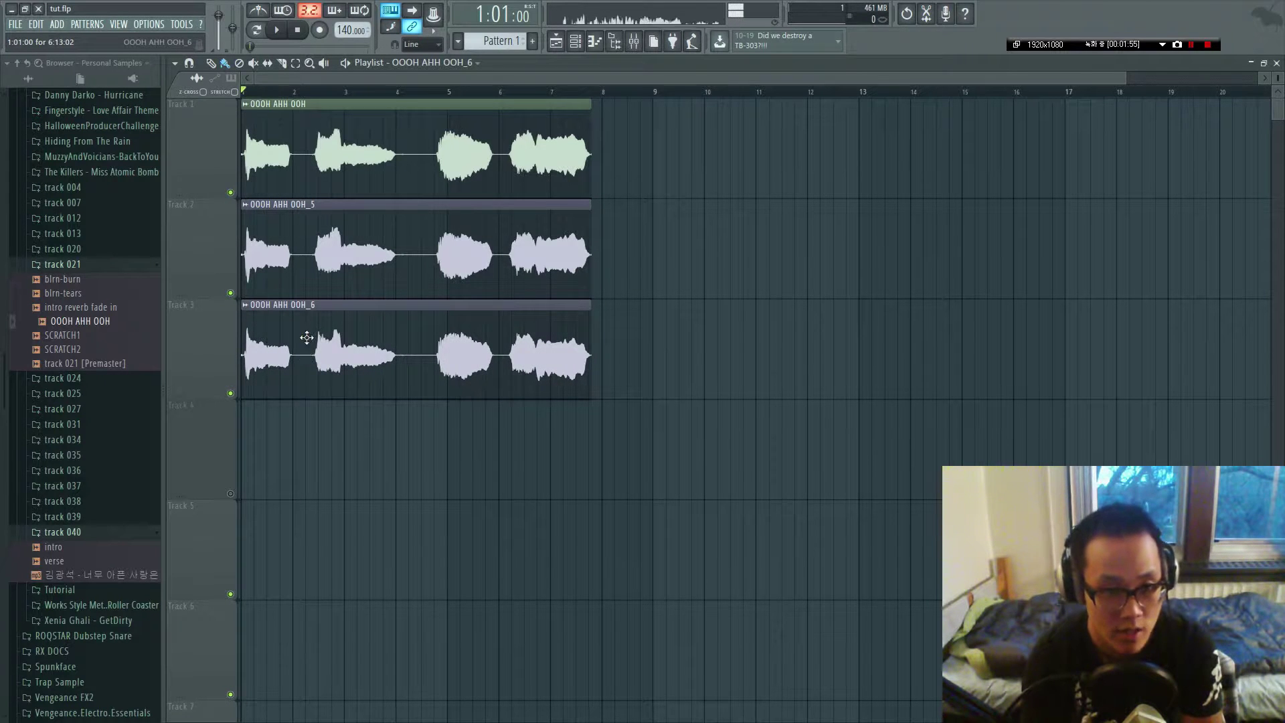
pyautogui.press('space')
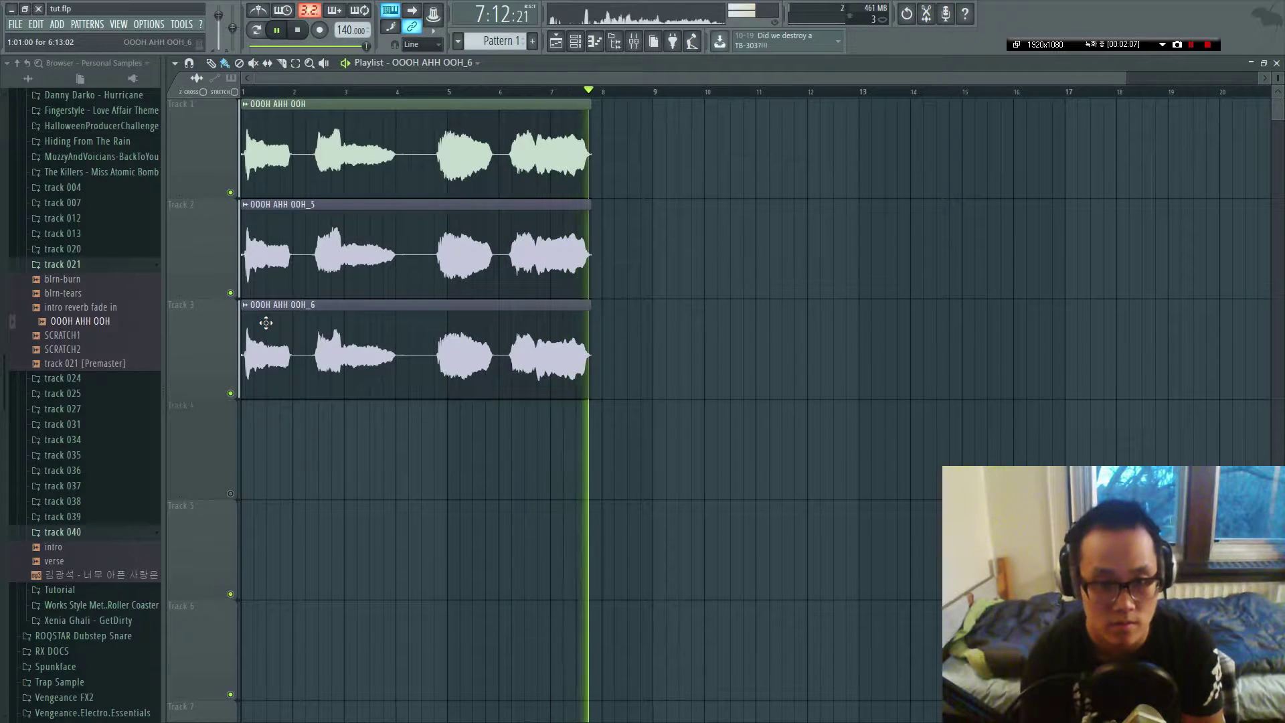
pyautogui.press('space')
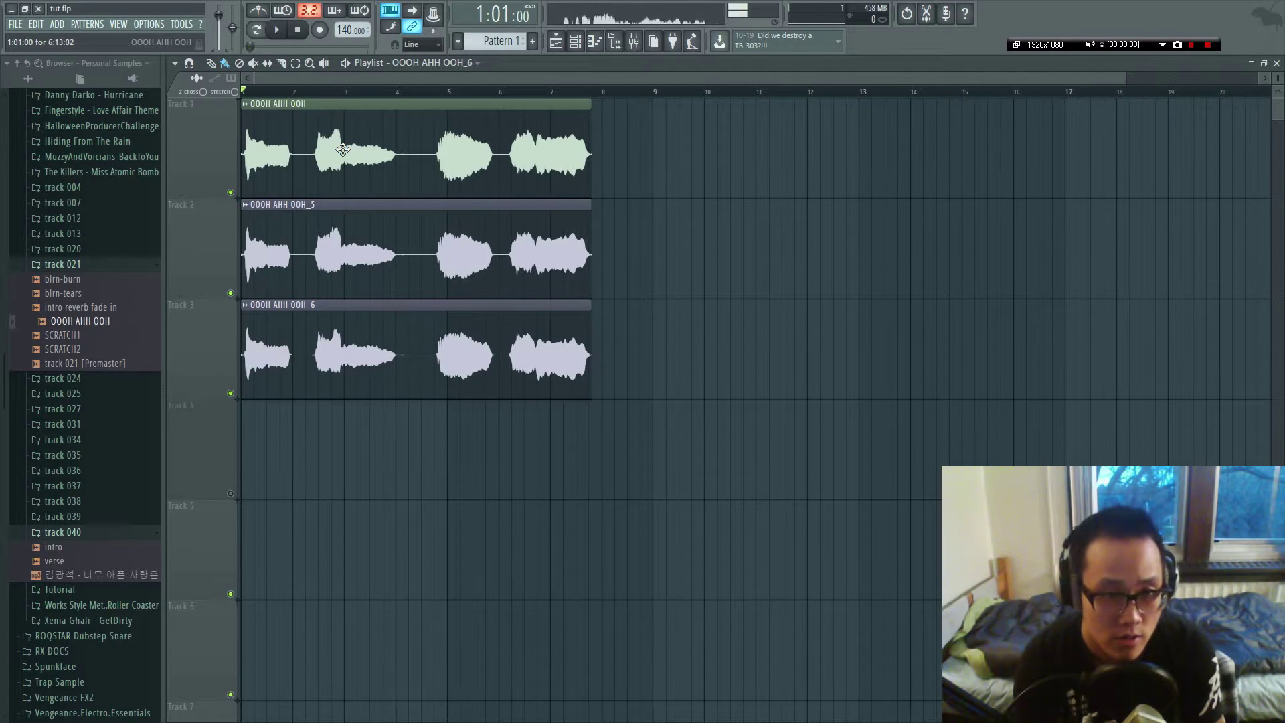
# Play back the layered vocals, then reopen the vocal sample in Edison.
pyautogui.press('space')
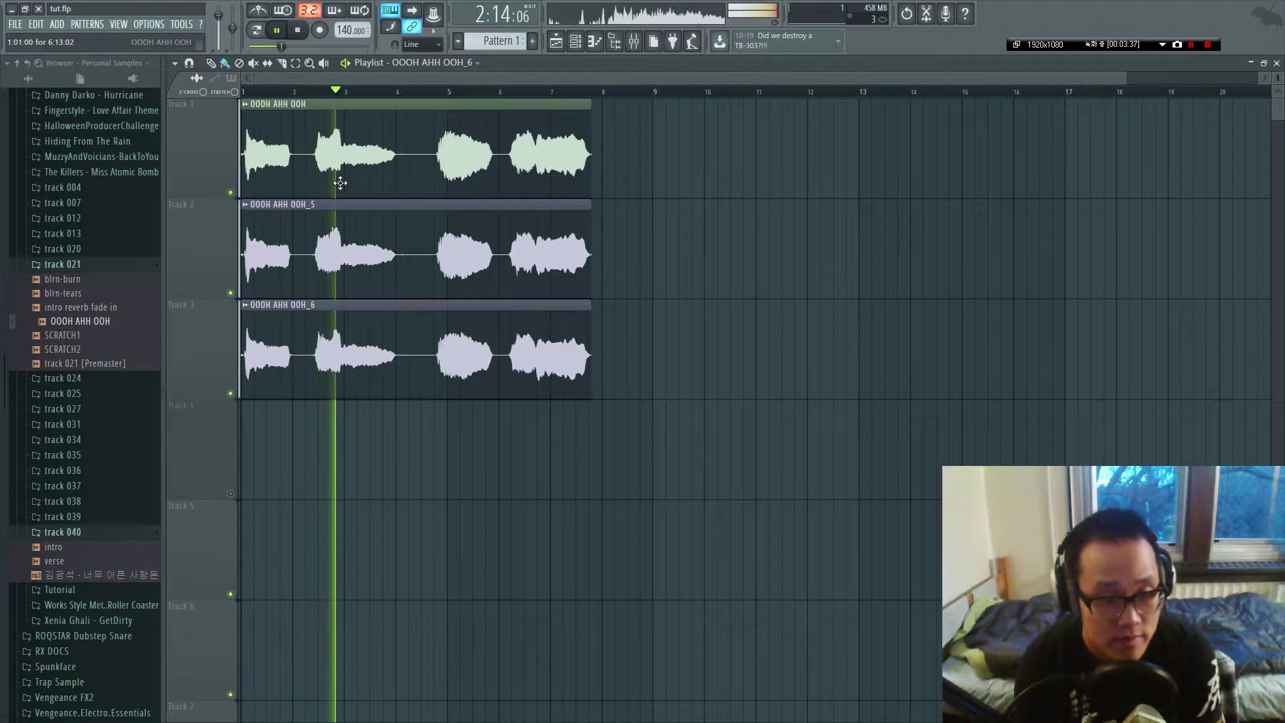
pyautogui.press('space')
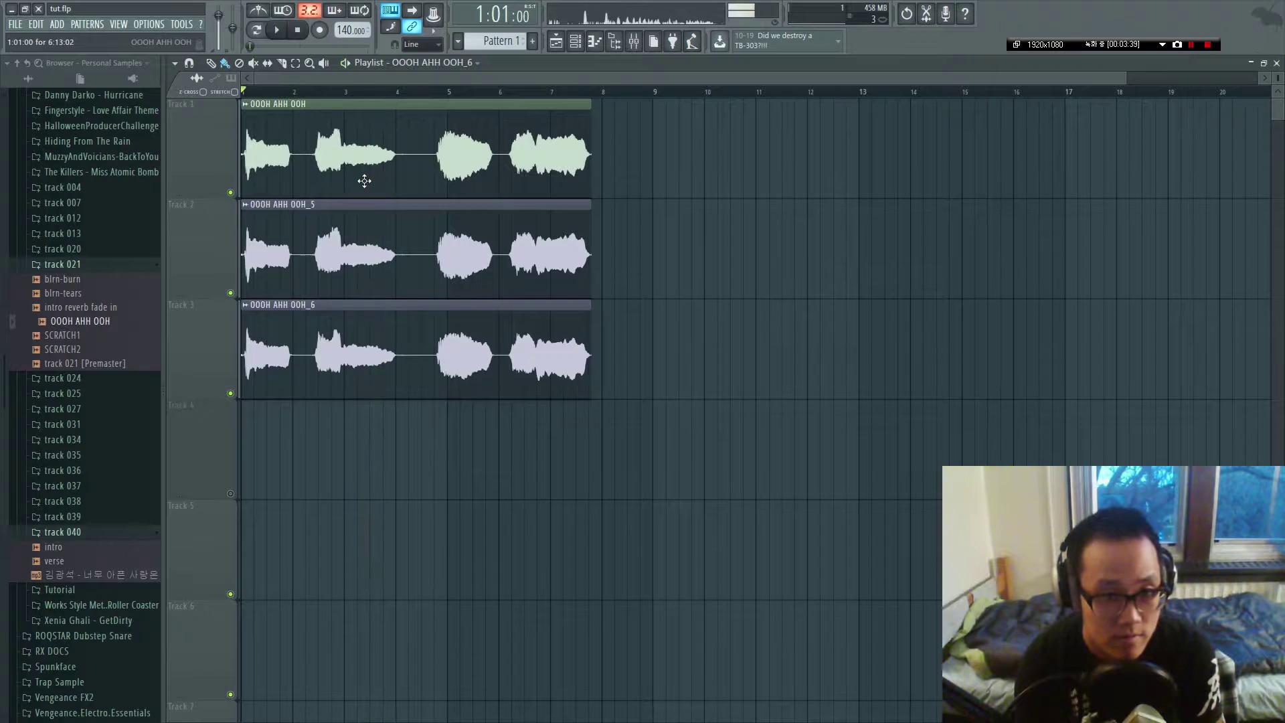
pyautogui.hotkey('ctrl', 'e')
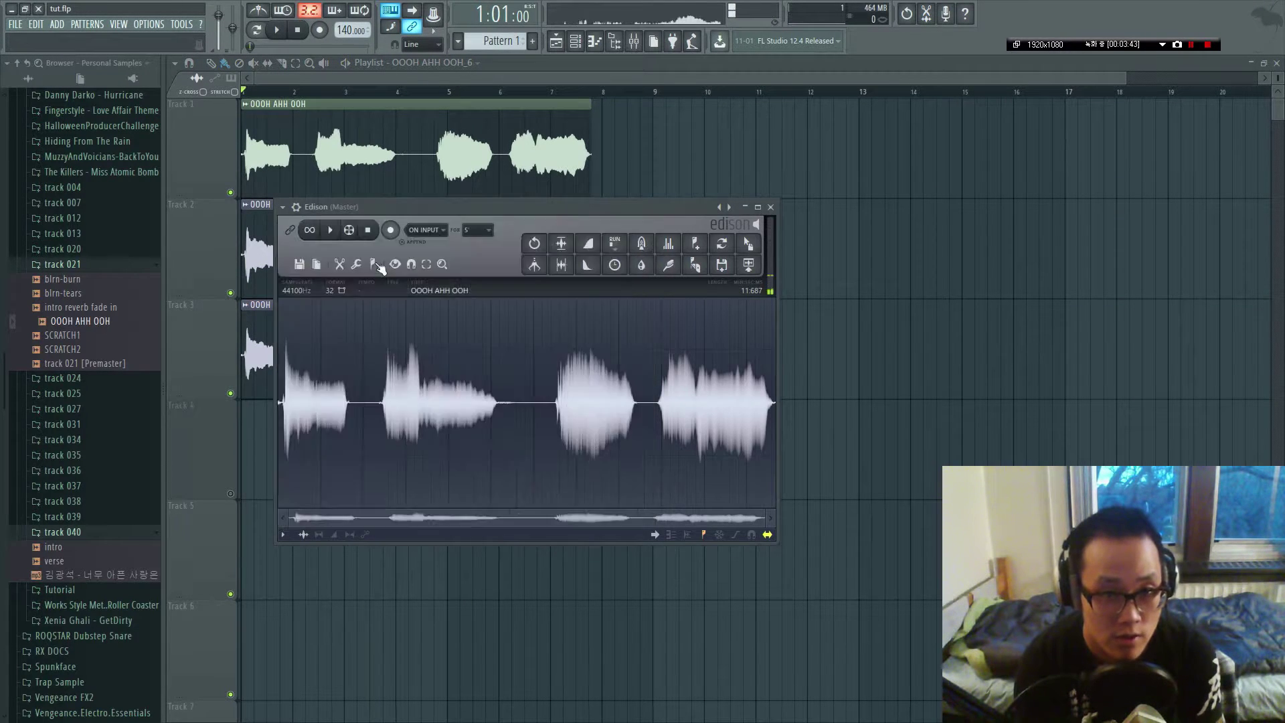
# Delete the three piano trans channels from the Channel rack.
pyautogui.press('F6')
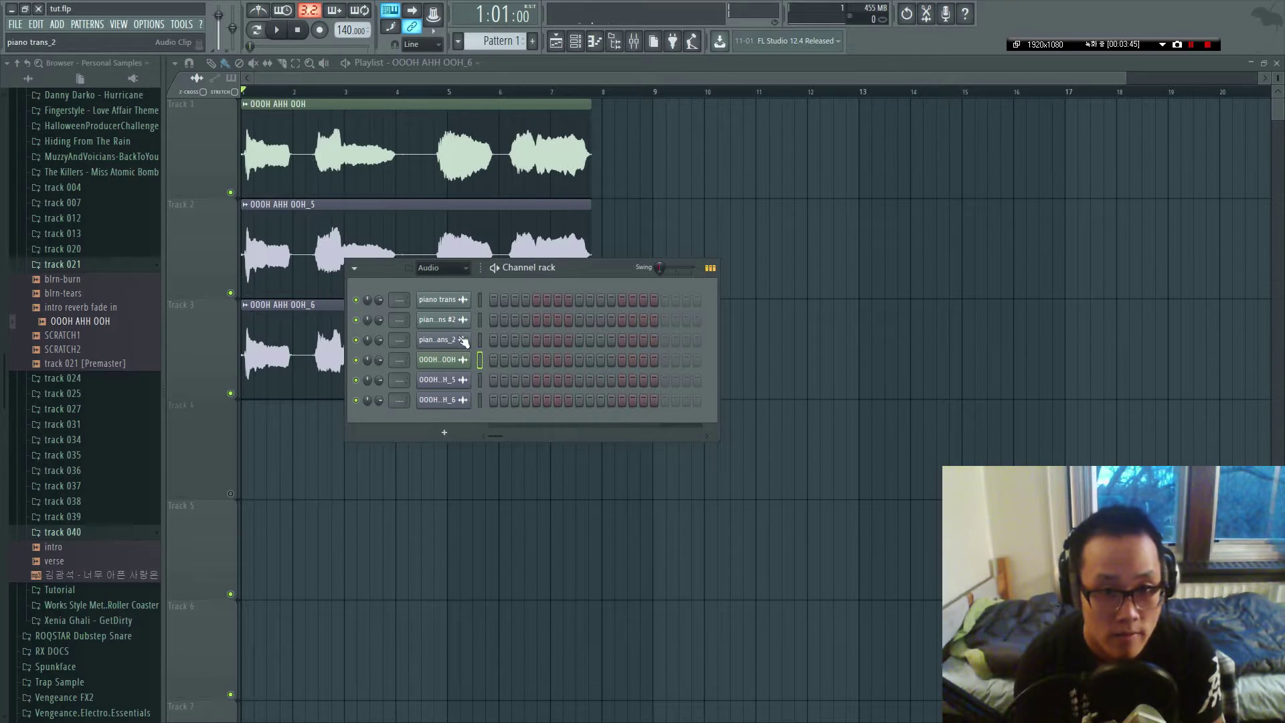
pyautogui.rightClick(446, 297)
pyautogui.hotkey('alt', 'Delete')
pyautogui.press('Escape')
pyautogui.rightClick(453, 304)
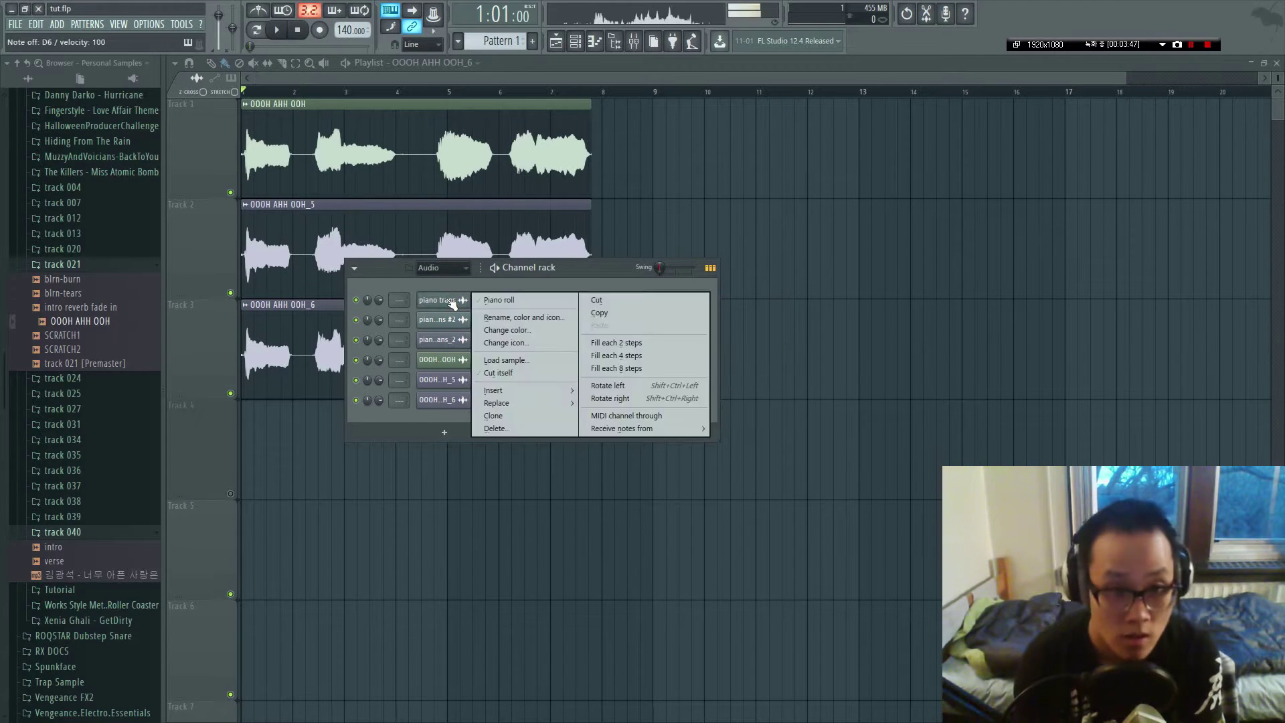
pyautogui.press('Escape')
pyautogui.hotkey('alt', 'Delete')
pyautogui.press('Return')
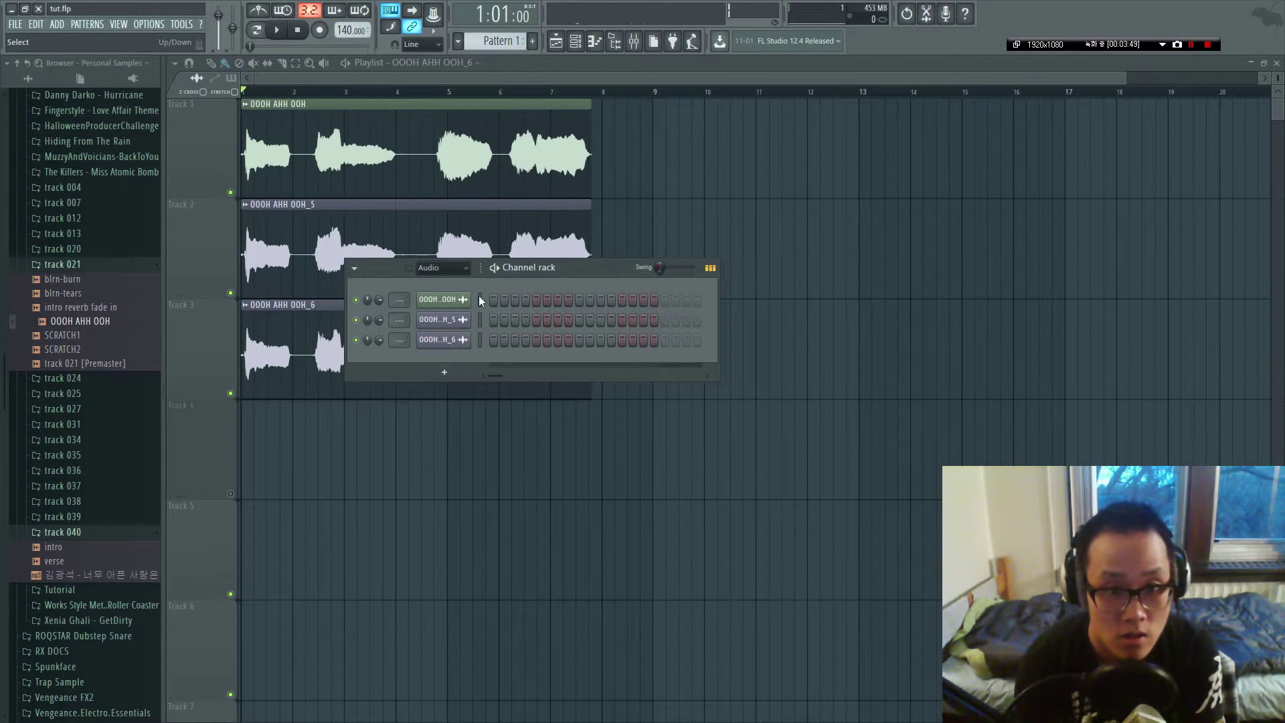
# Assign the three vocal channels to their own mixer inserts with Ctrl+L.
pyautogui.press('F9')
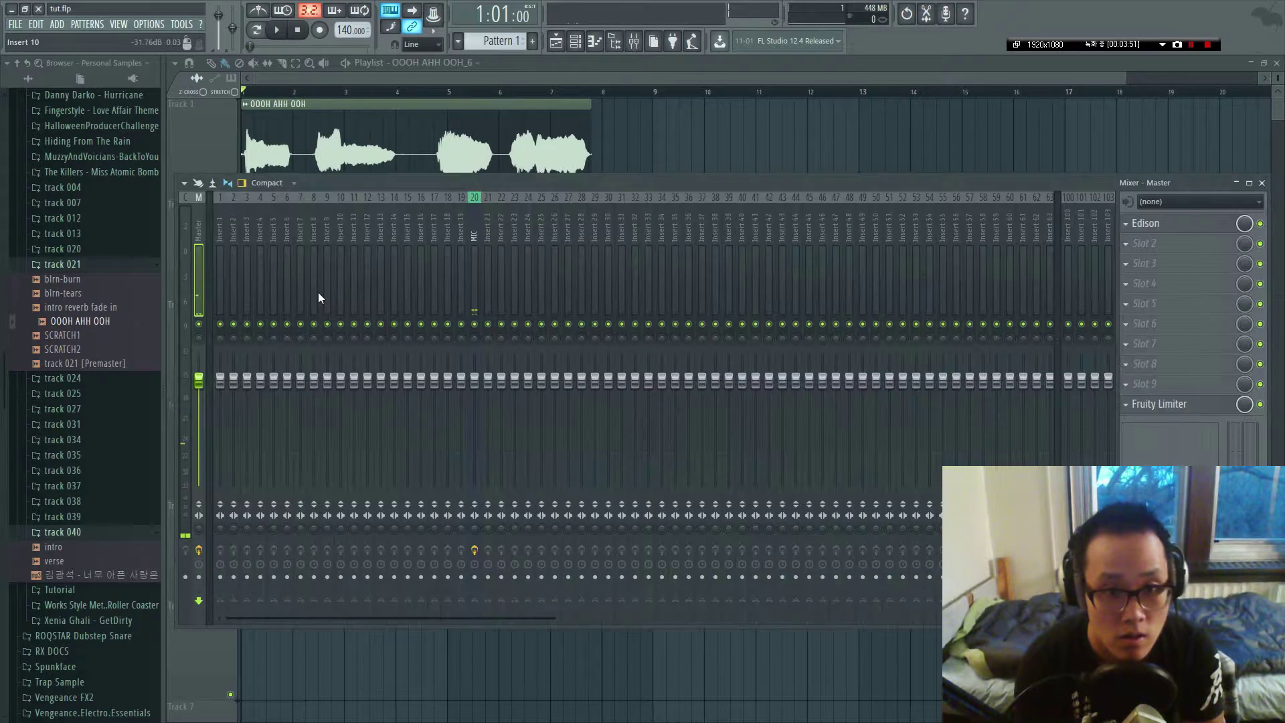
pyautogui.click(229, 236)
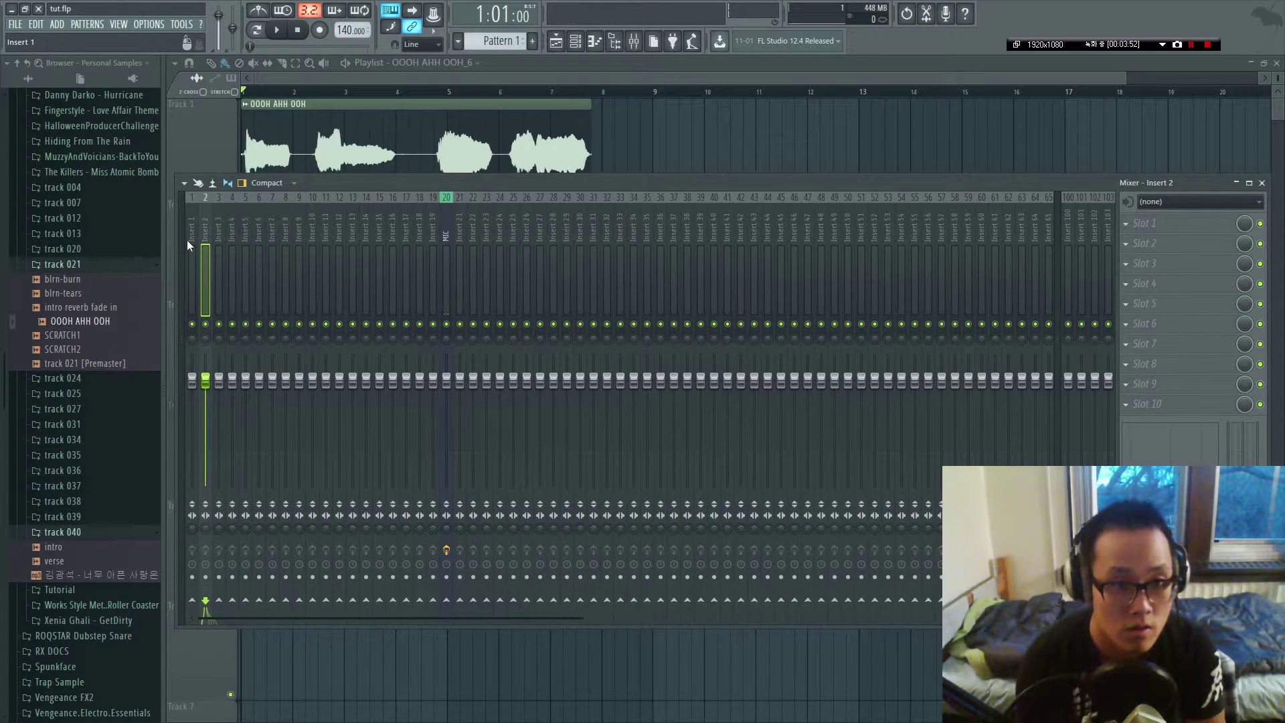
pyautogui.click(191, 237)
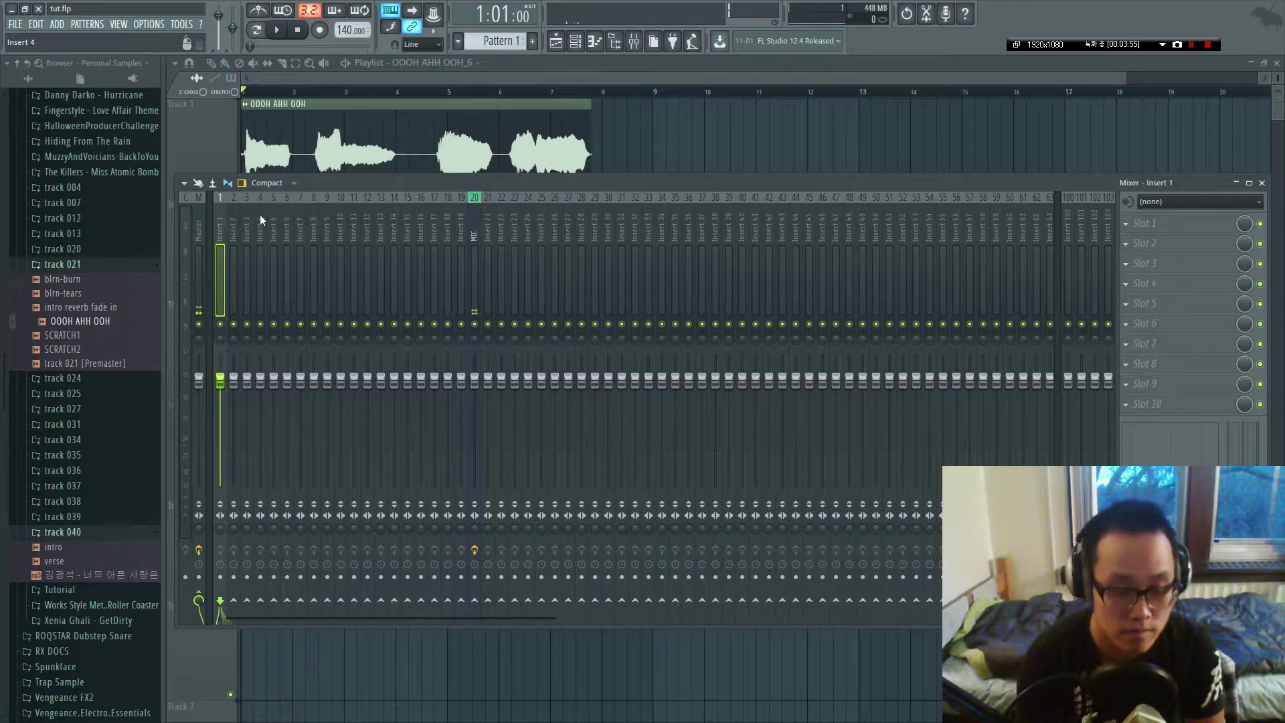
pyautogui.hotkey('ctrl', 'l')
pyautogui.press('space')
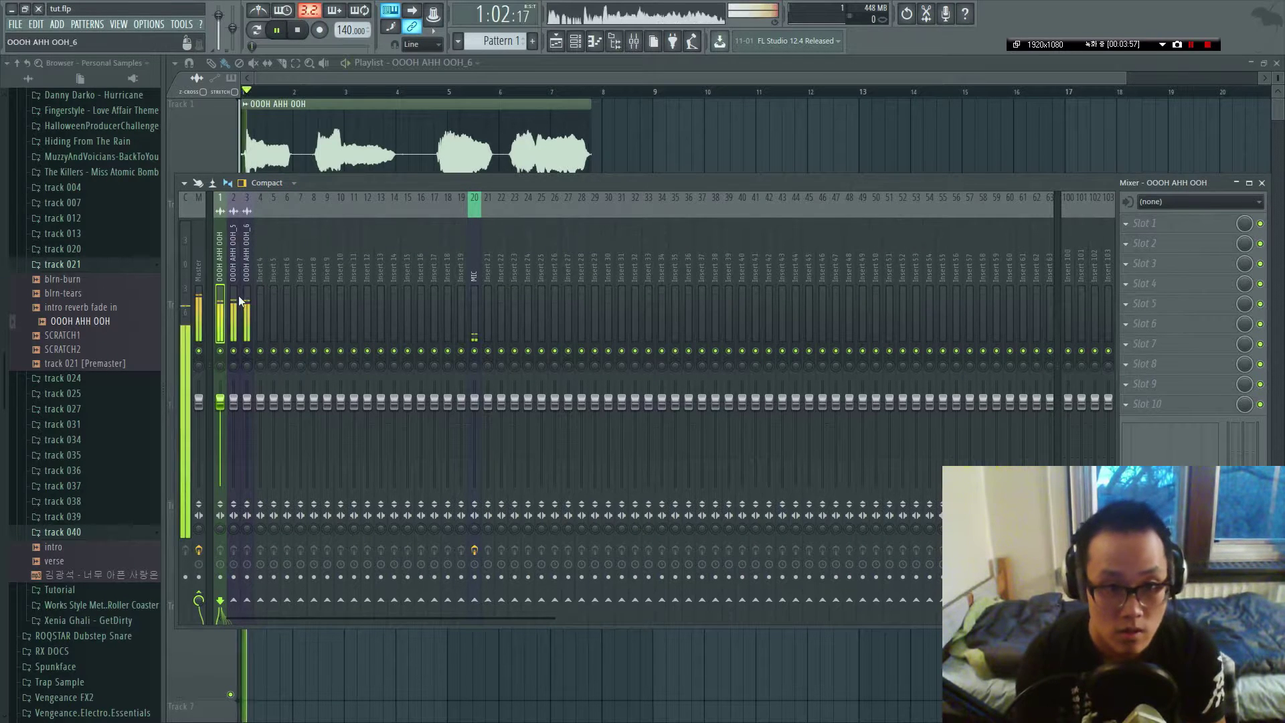
# Lower the OOOH AHH OOH_5 and OOOH AHH OOH_6 inserts to about -4.3 dB.
pyautogui.click(235, 254)
pyautogui.press('space')
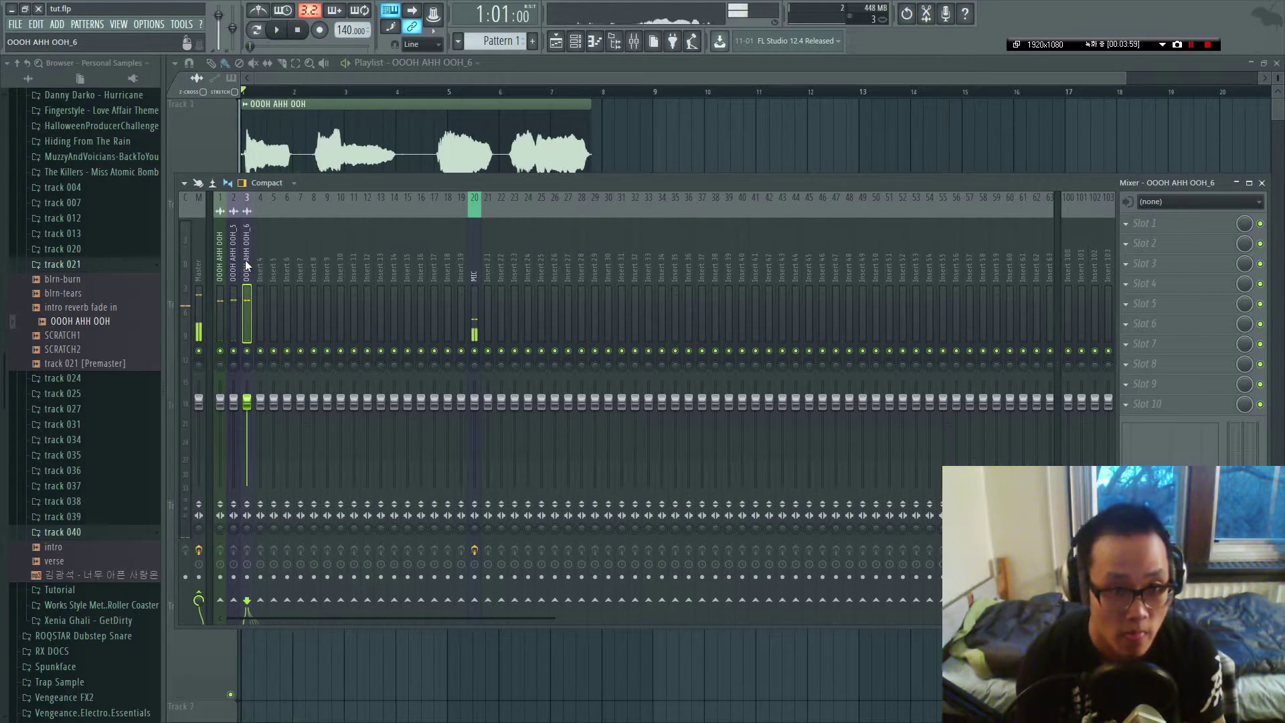
pyautogui.click(246, 260)
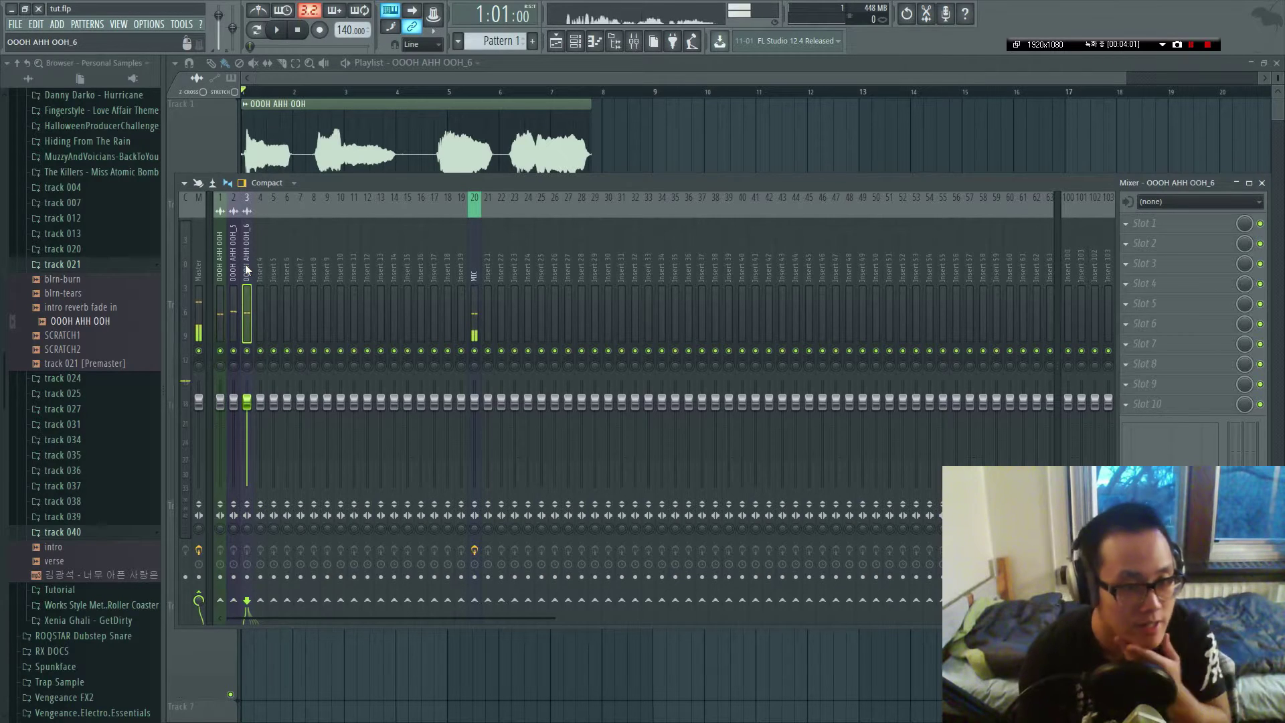
pyautogui.click(235, 258)
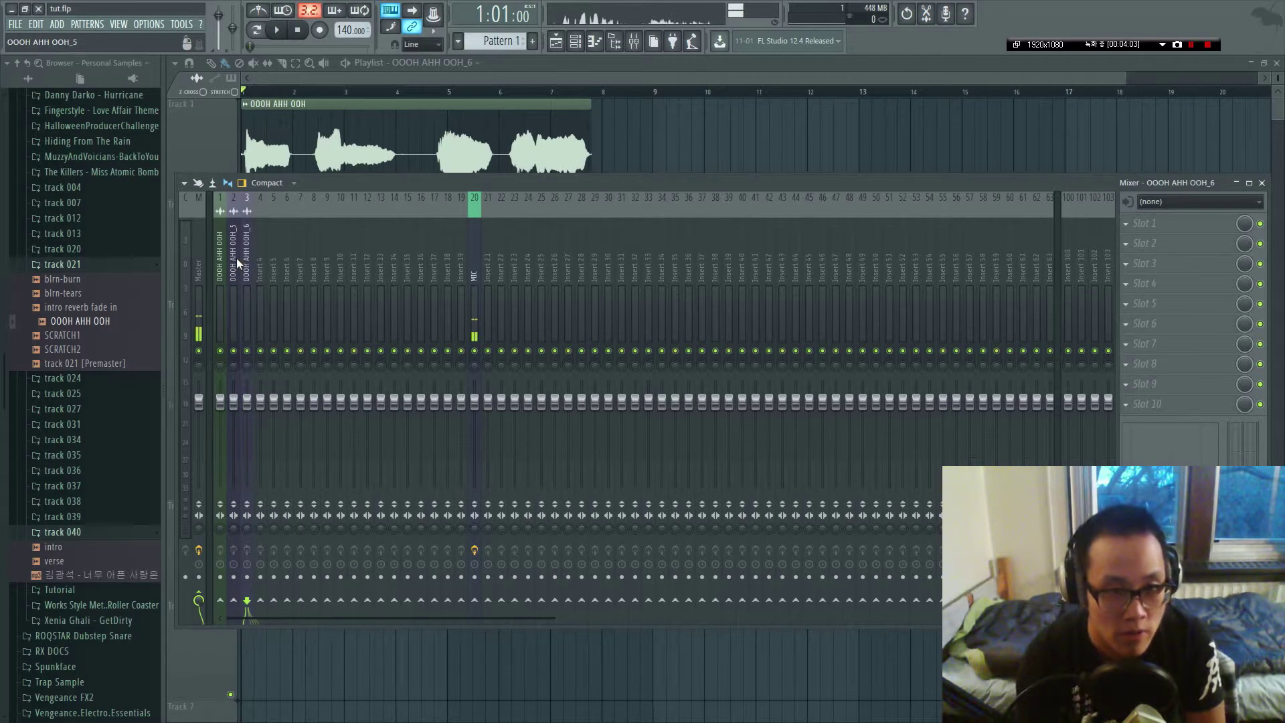
pyautogui.keyDown('ctrl'); pyautogui.click(247, 262); pyautogui.keyUp('ctrl')
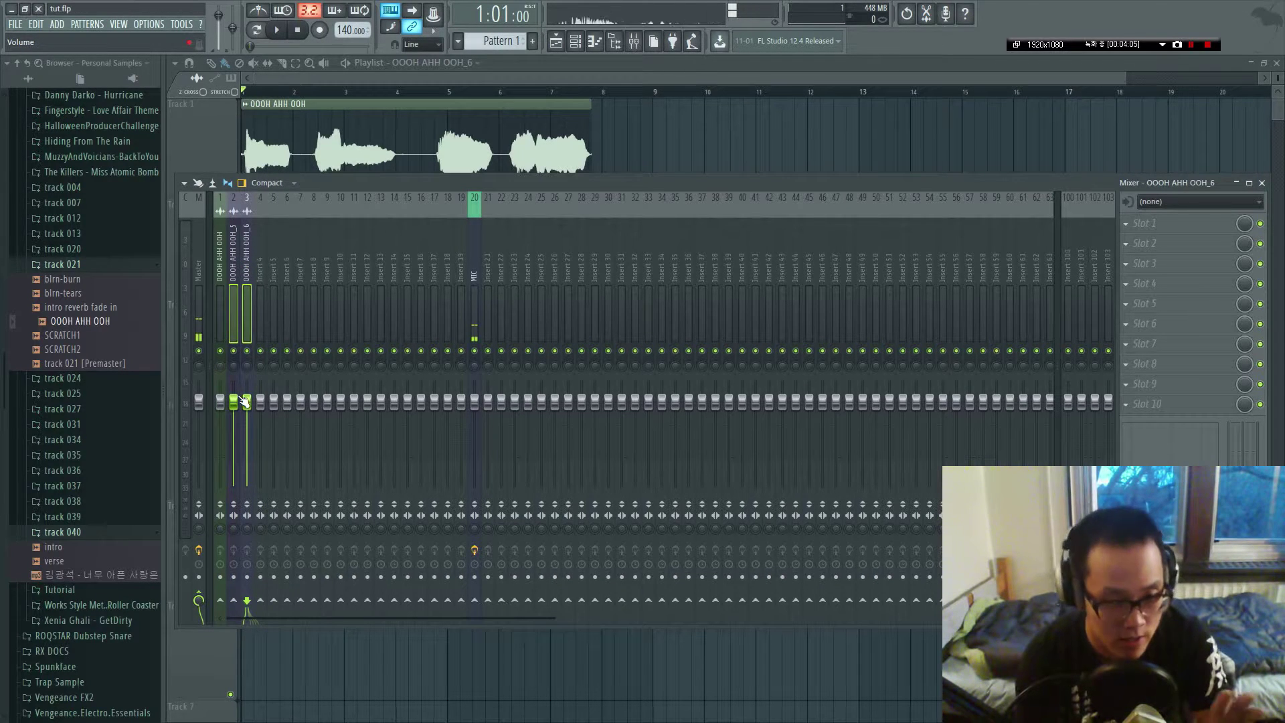
pyautogui.press('space')
pyautogui.moveTo(245, 401)
pyautogui.mouseDown()
pyautogui.moveTo(245, 430)
pyautogui.moveTo(247, 416)
pyautogui.mouseUp()
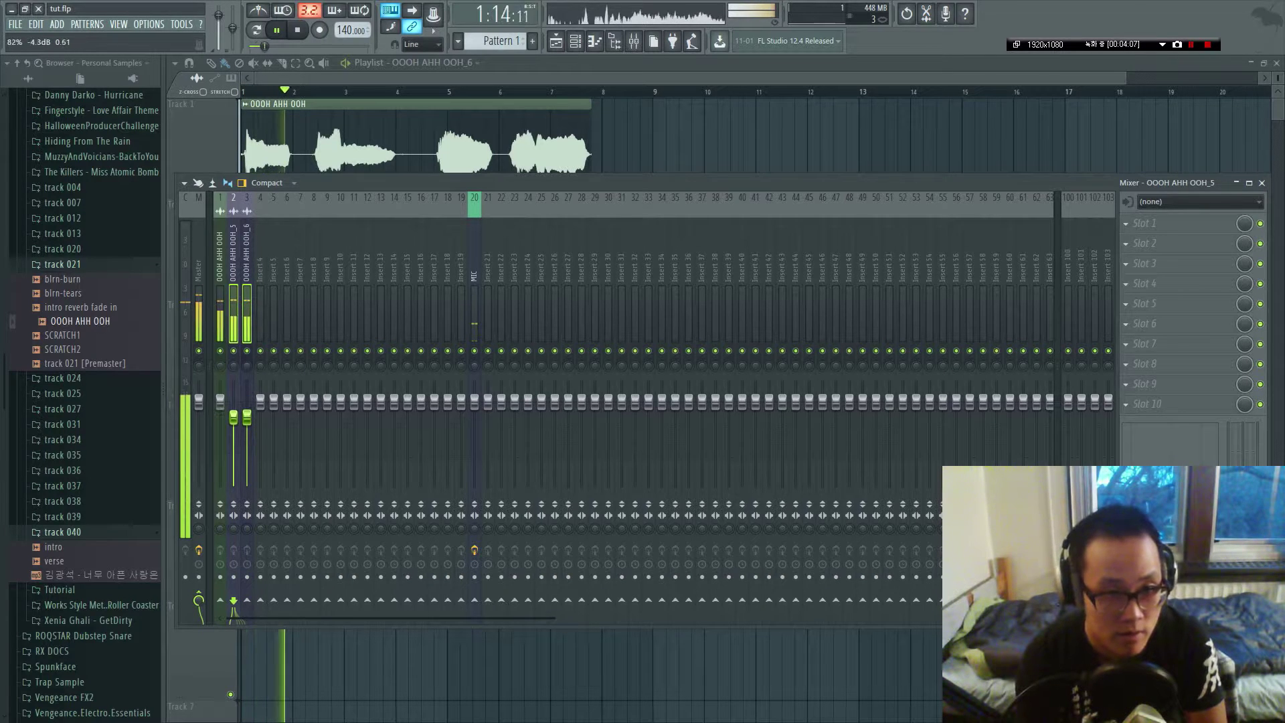
# Rename mixer insert 4 to 'BUS'.
pyautogui.click(233, 274)
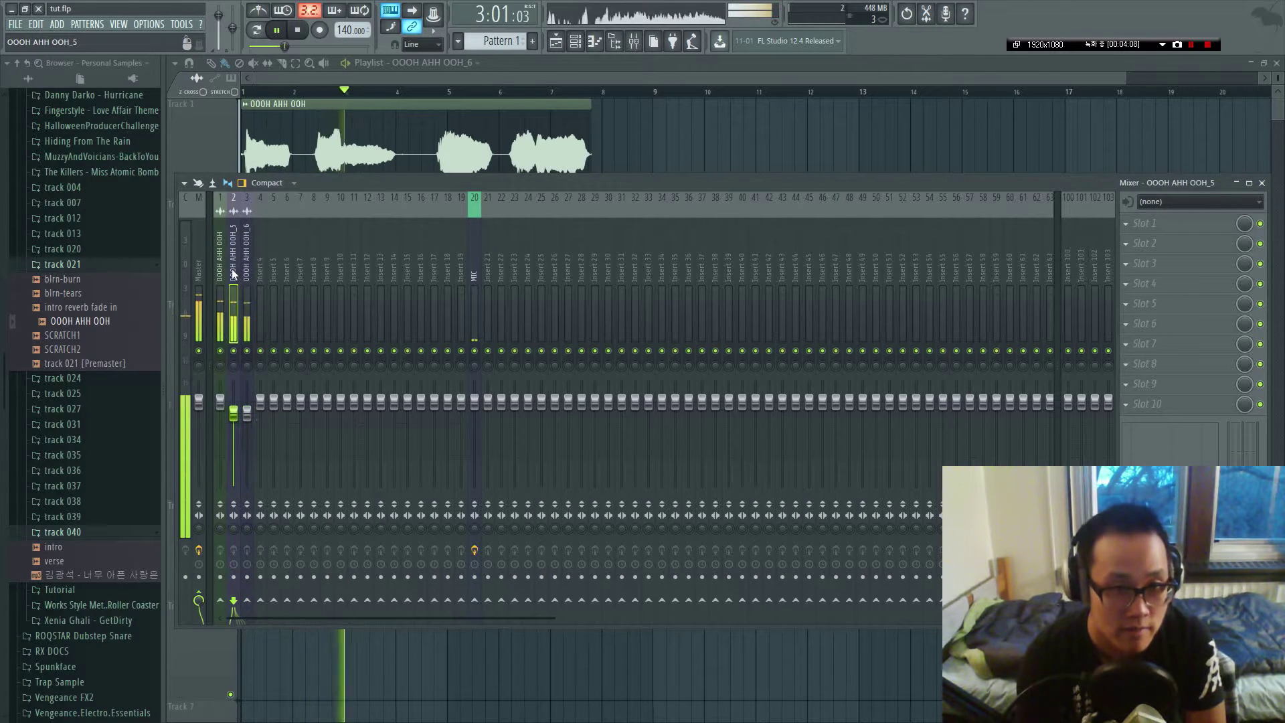
pyautogui.press('Left')
pyautogui.press('space')
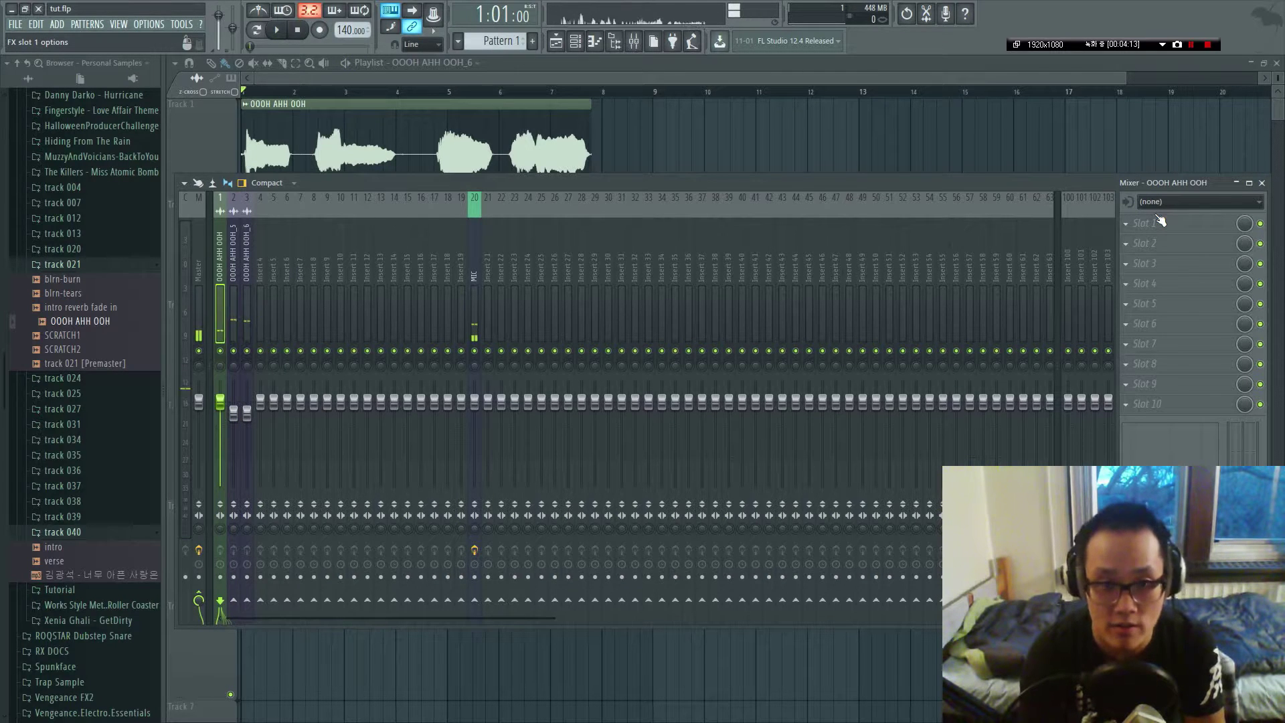
pyautogui.click(259, 263)
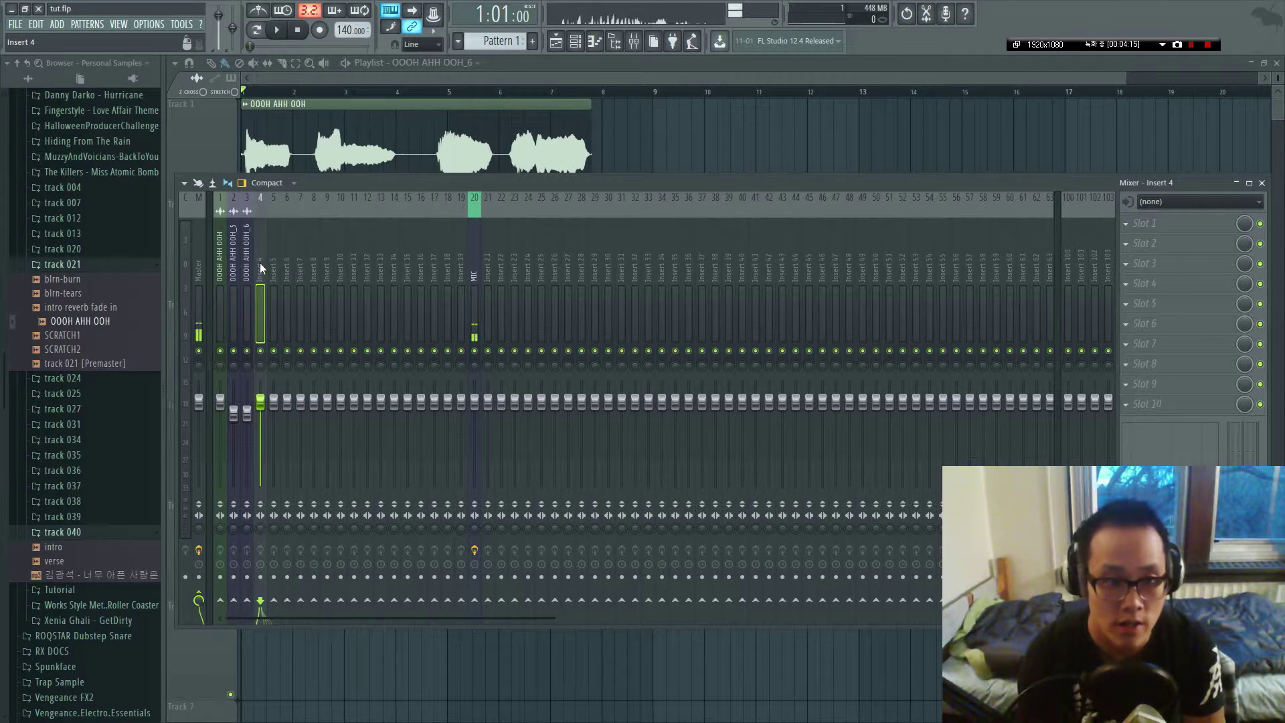
pyautogui.press('F2')
pyautogui.click(475, 250)
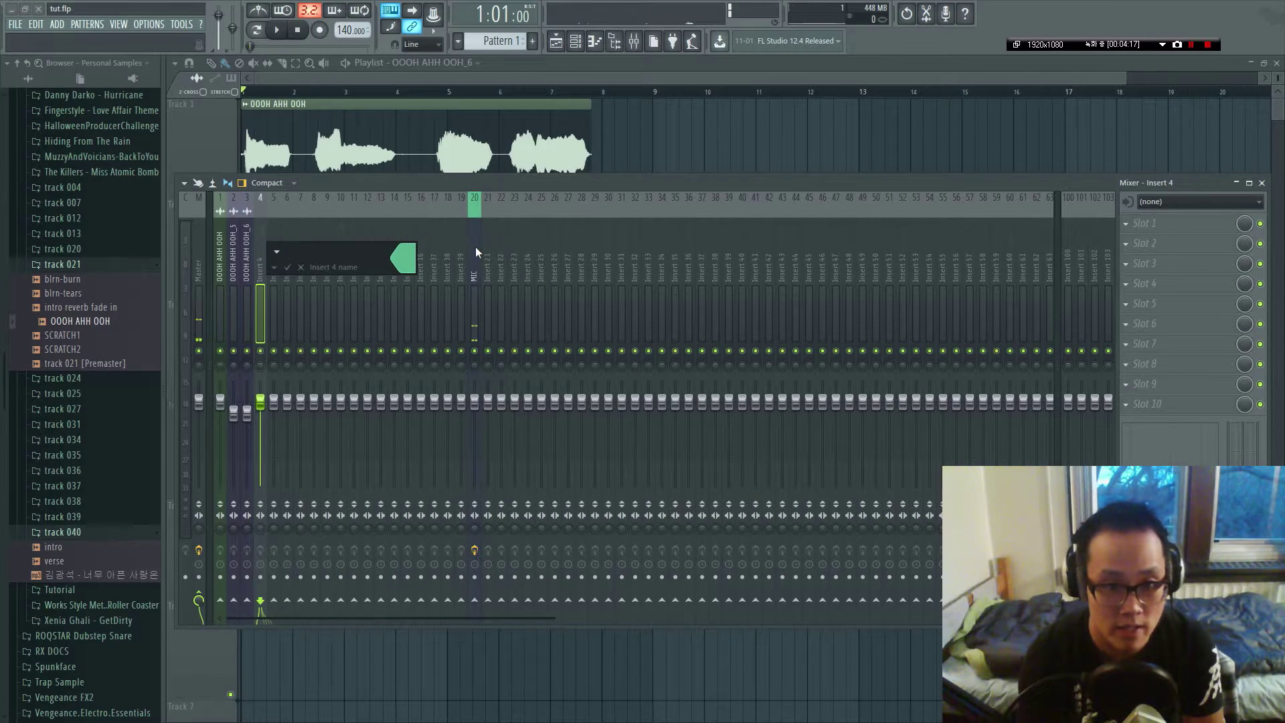
pyautogui.write('BUS')
pyautogui.press('Return')
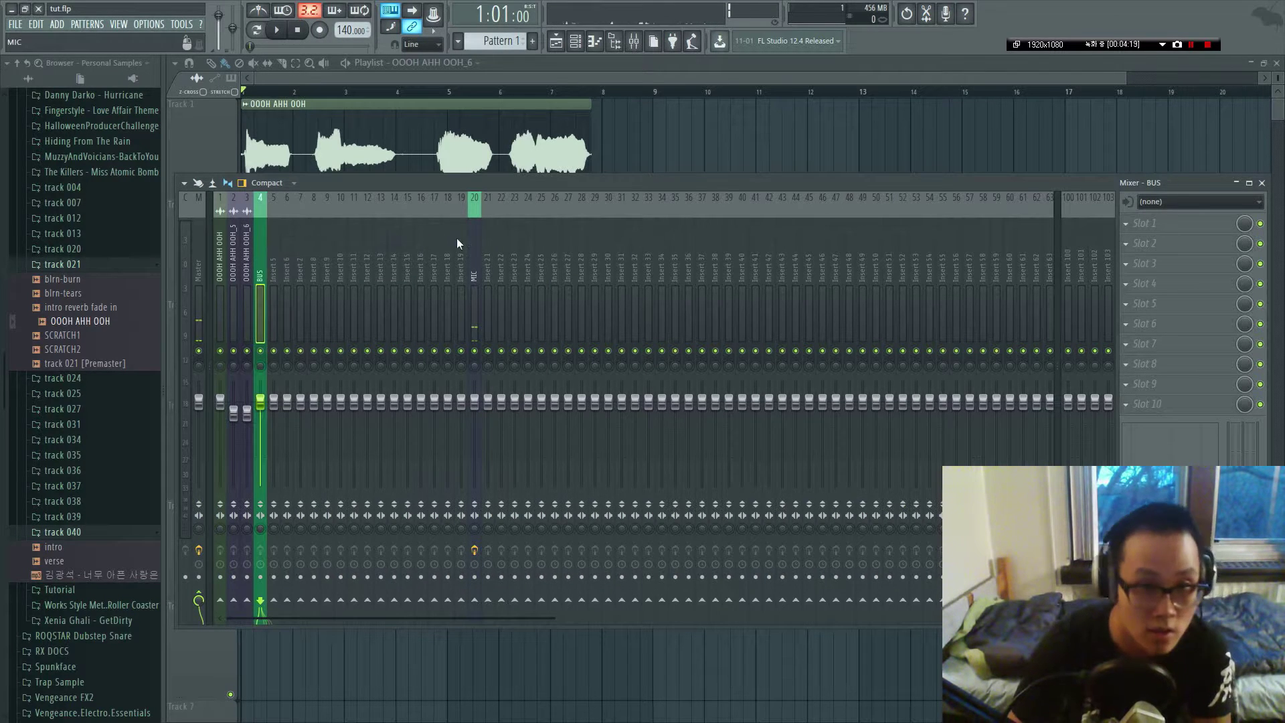
# Route the three vocal inserts only into BUS and play to hear it.
pyautogui.click(219, 268)
pyautogui.keyDown('shift'); pyautogui.click(253, 276); pyautogui.keyUp('shift')
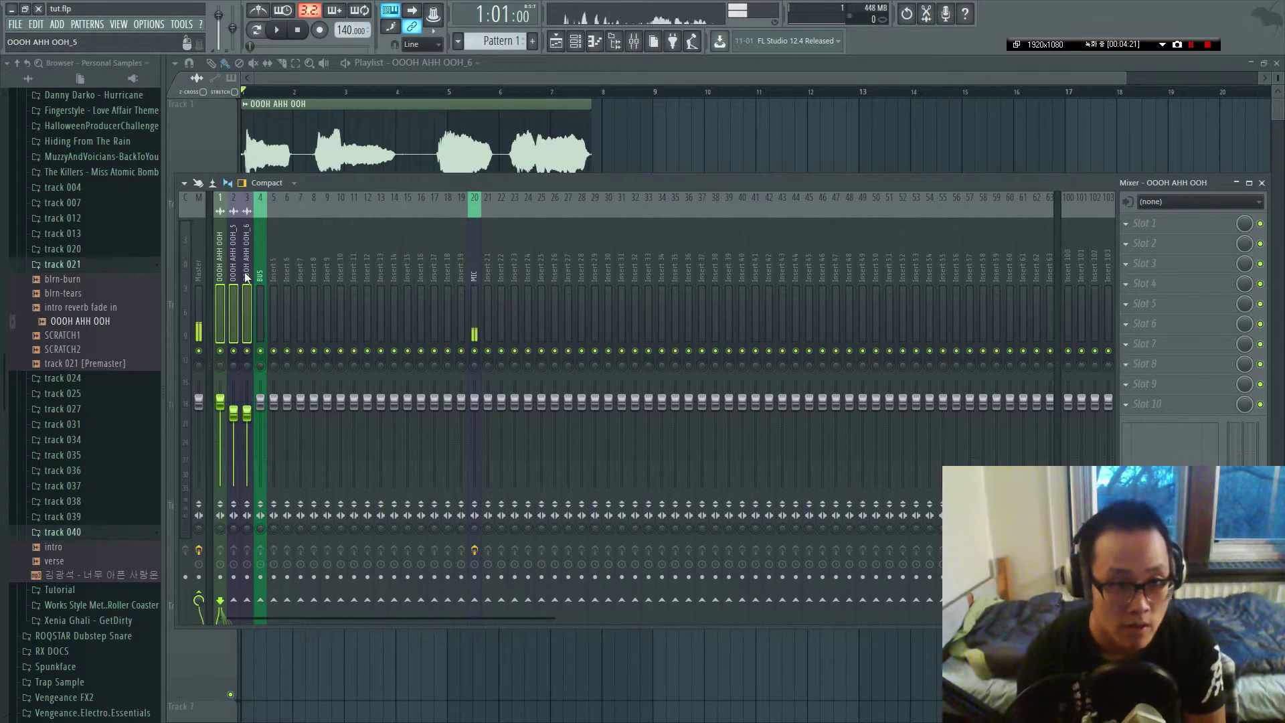
pyautogui.rightClick(263, 601)
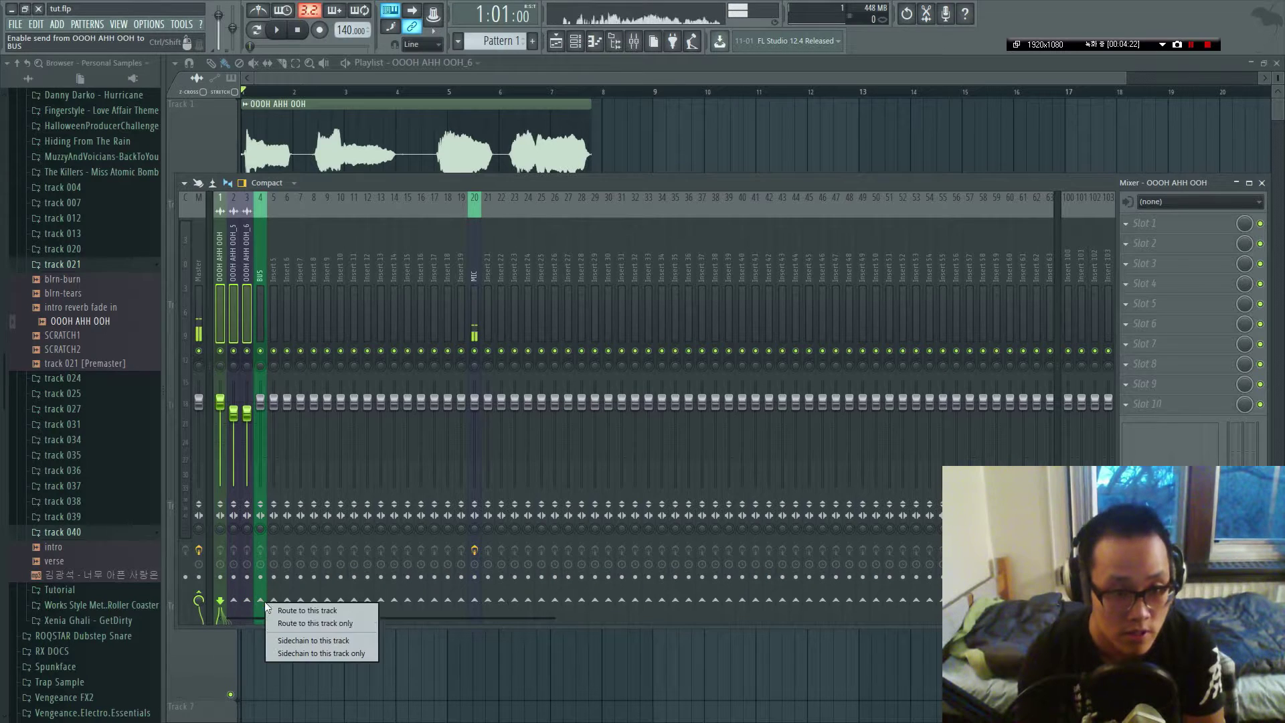
pyautogui.click(299, 623)
pyautogui.click(258, 276)
pyautogui.press('space')
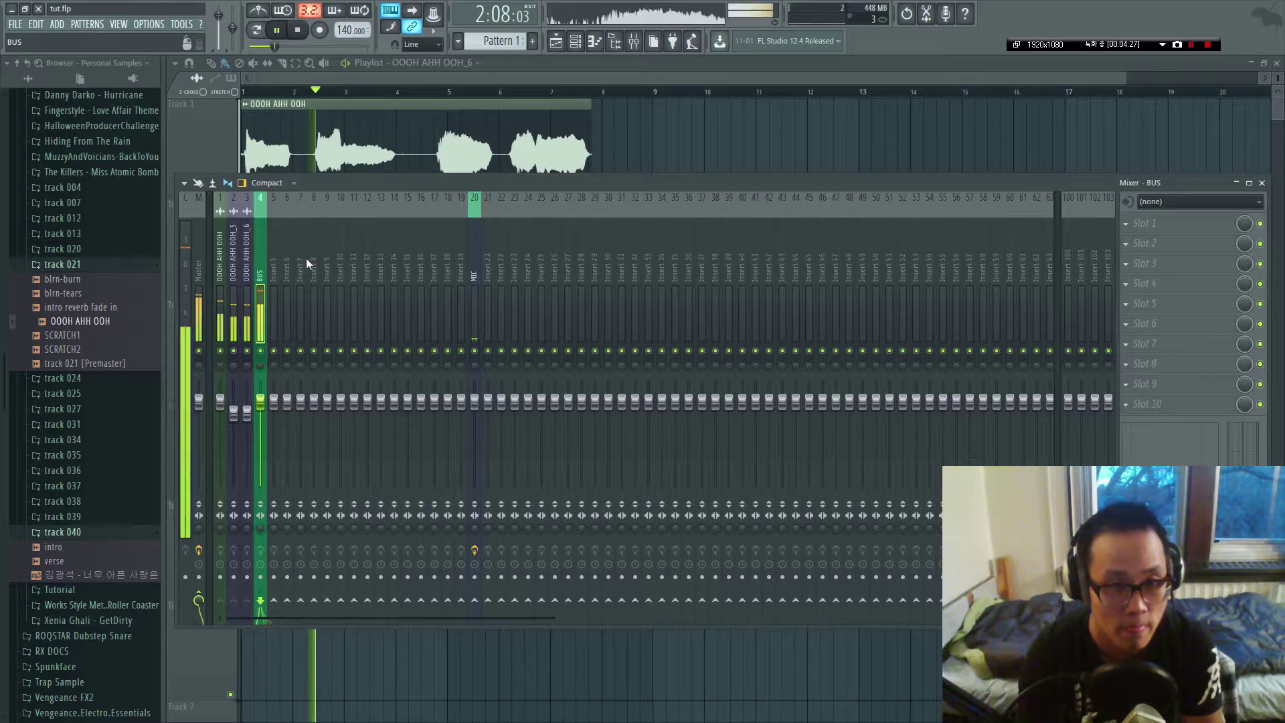
# Load Fruity parametric EQ 2 on the BUS and make band 1 a high-pass near 135 Hz.
pyautogui.press('space')
pyautogui.click(1201, 231)
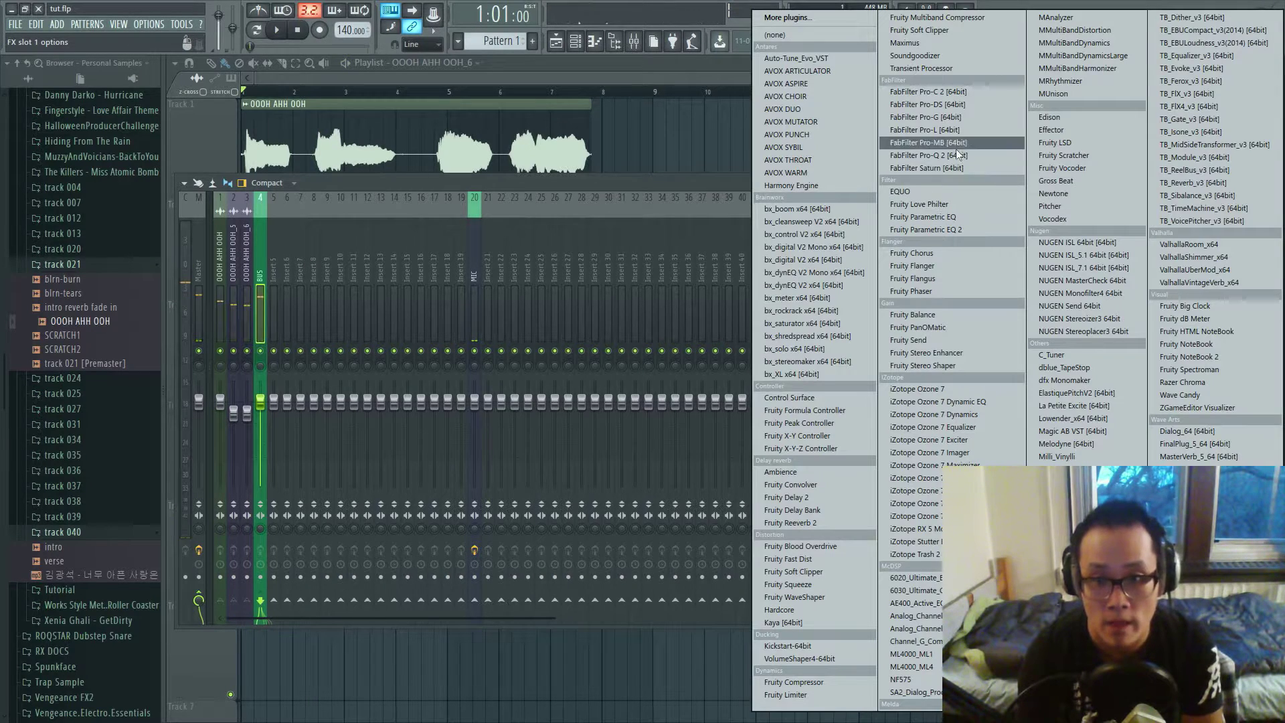
pyautogui.click(976, 229)
pyautogui.moveTo(269, 363); pyautogui.dragTo(273, 389)
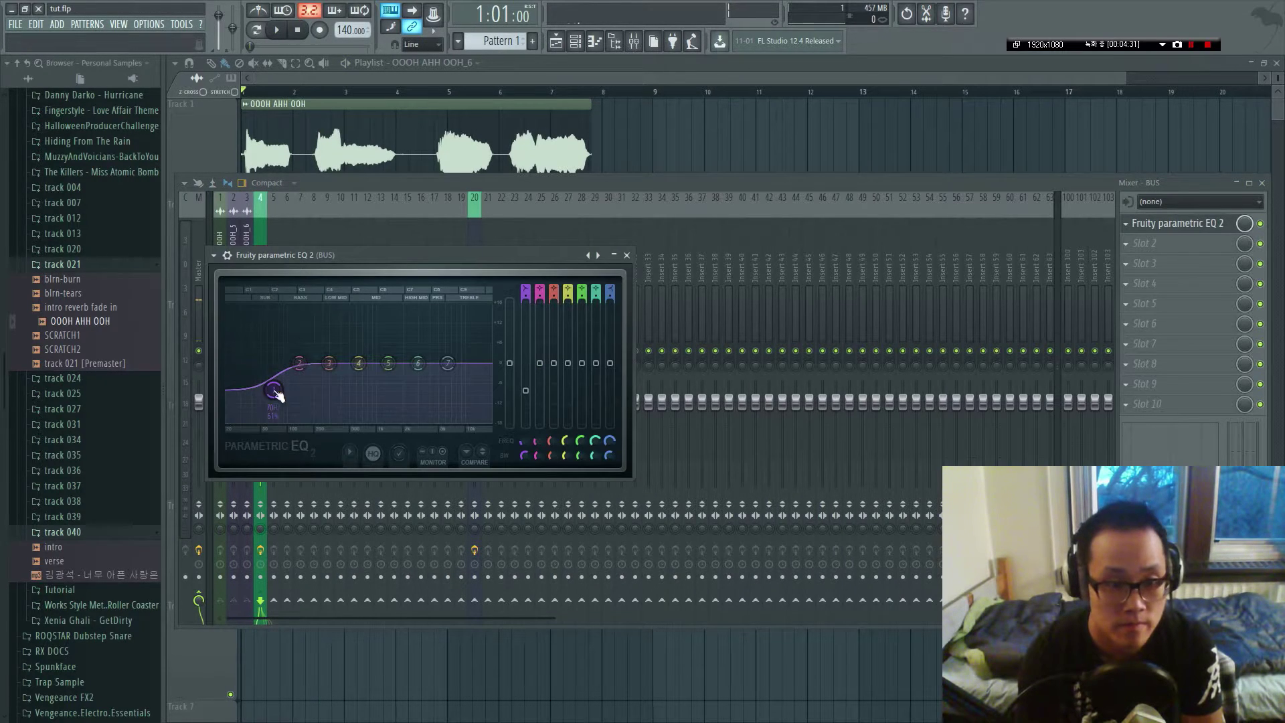
pyautogui.rightClick(273, 389)
pyautogui.moveTo(300, 454)
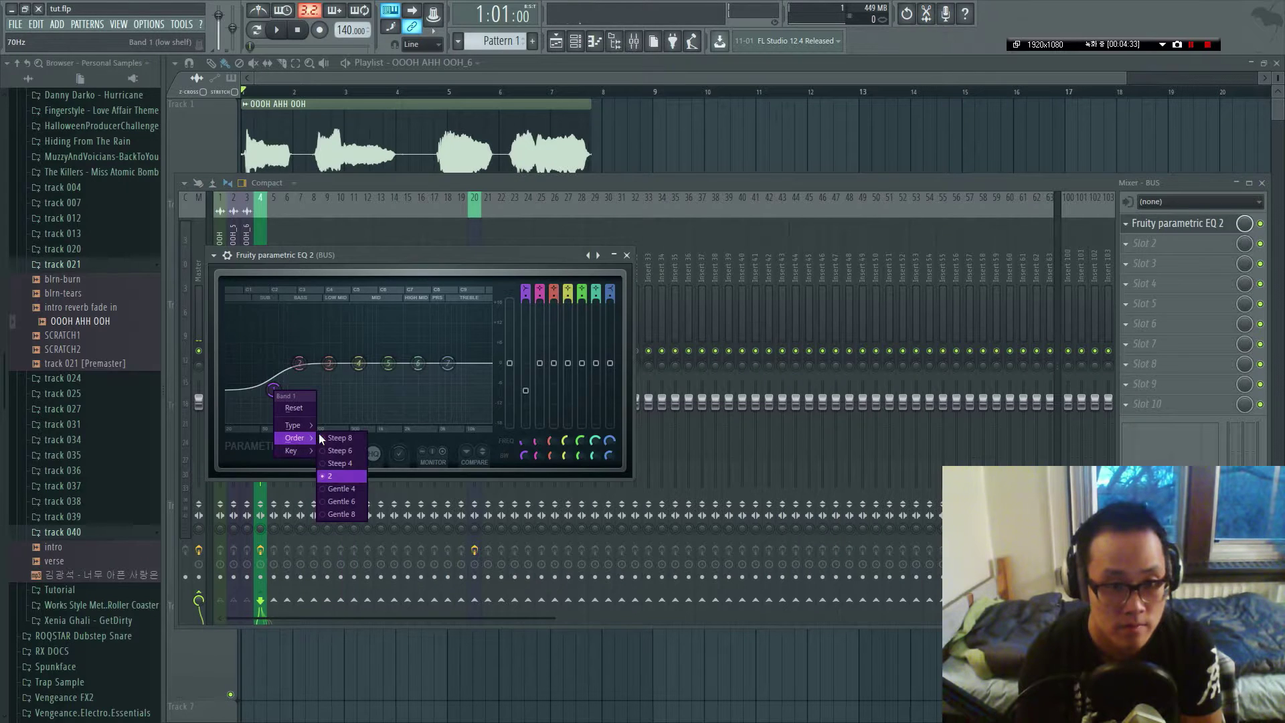
pyautogui.click(334, 468)
pyautogui.moveTo(275, 391); pyautogui.dragTo(275, 409)
pyautogui.rightClick(275, 409)
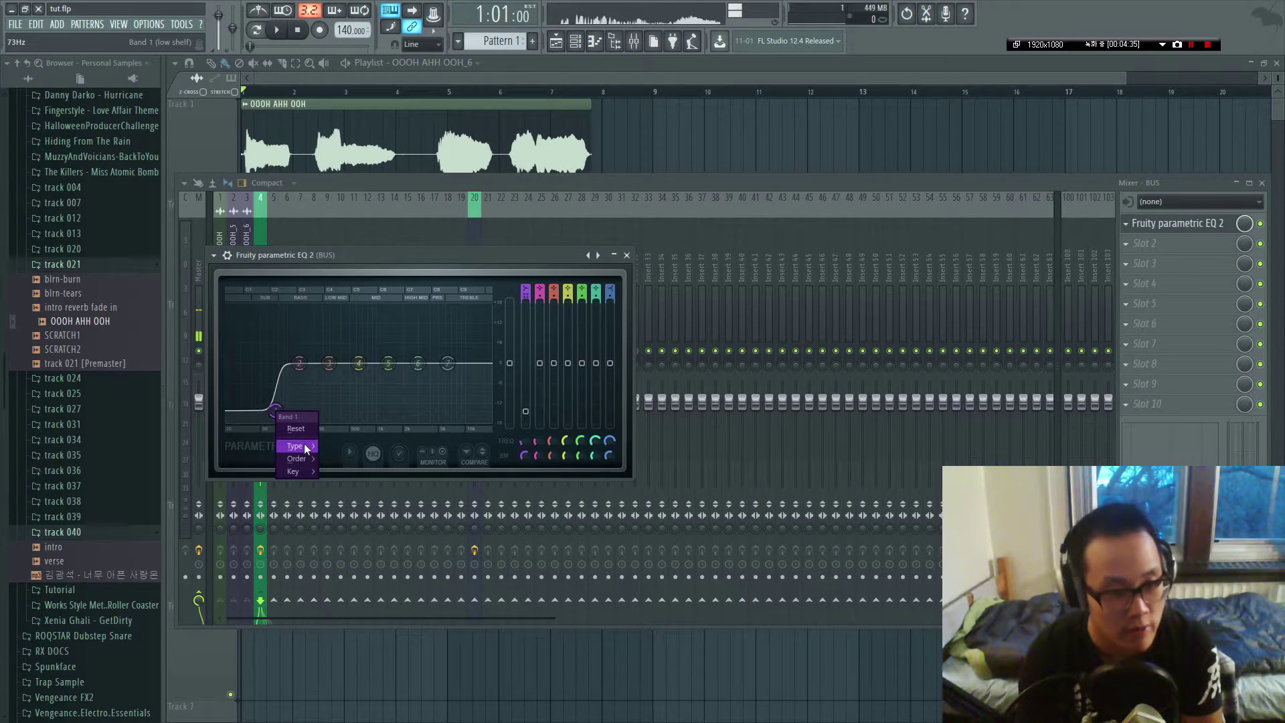
pyautogui.moveTo(304, 443)
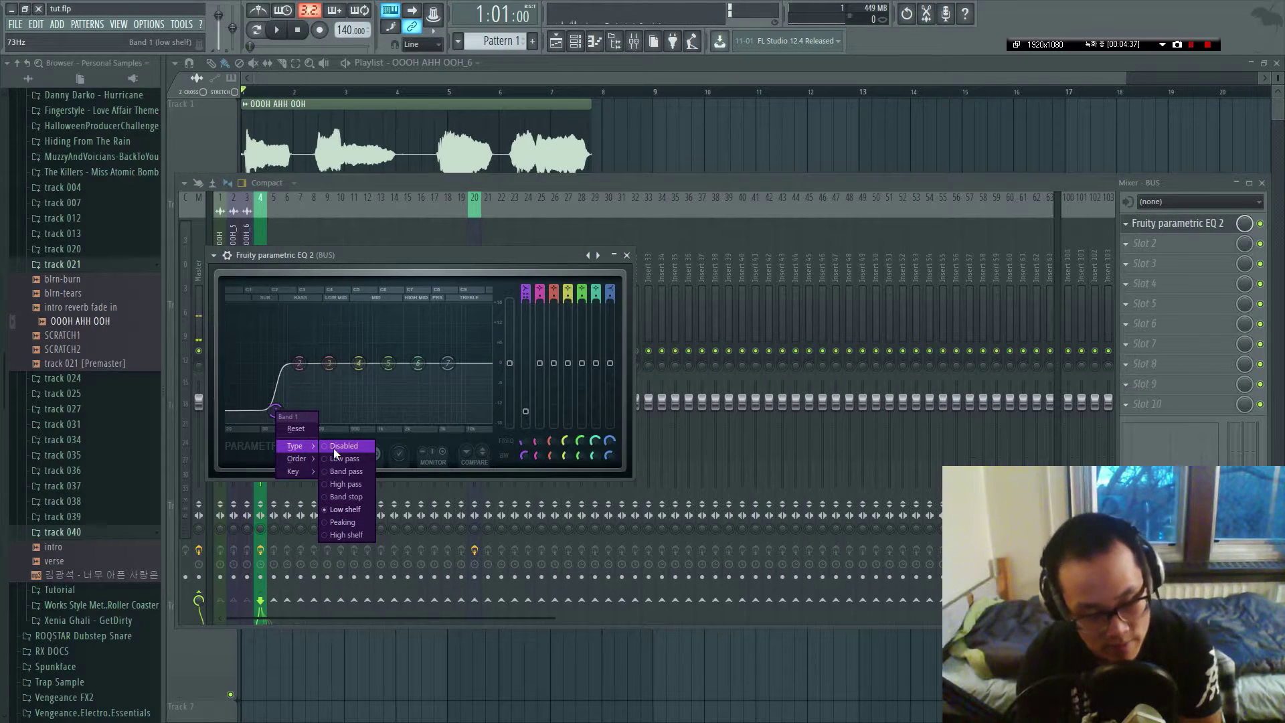
pyautogui.click(348, 487)
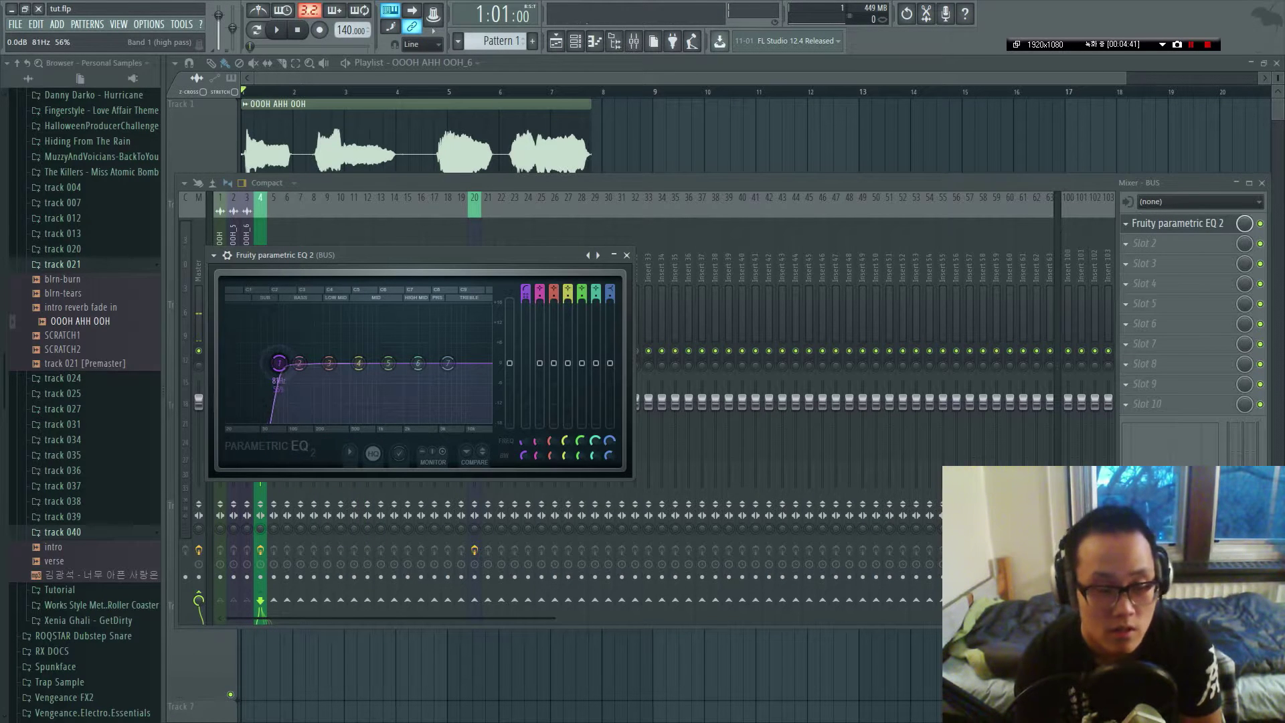
pyautogui.moveTo(281, 363); pyautogui.dragTo(299, 363)
pyautogui.press('space')
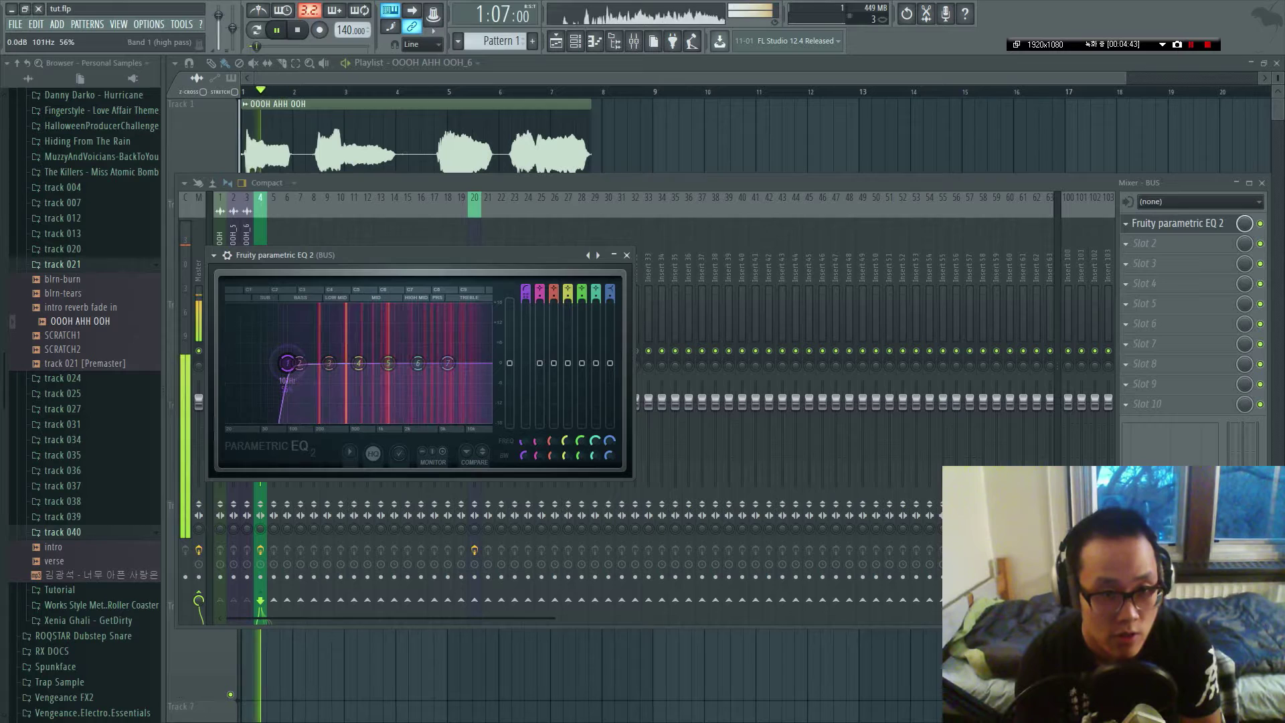
# Lower the BUS to about -1.2 dB and raise the high-pass cutoff to about 157 Hz.
pyautogui.press('Escape')
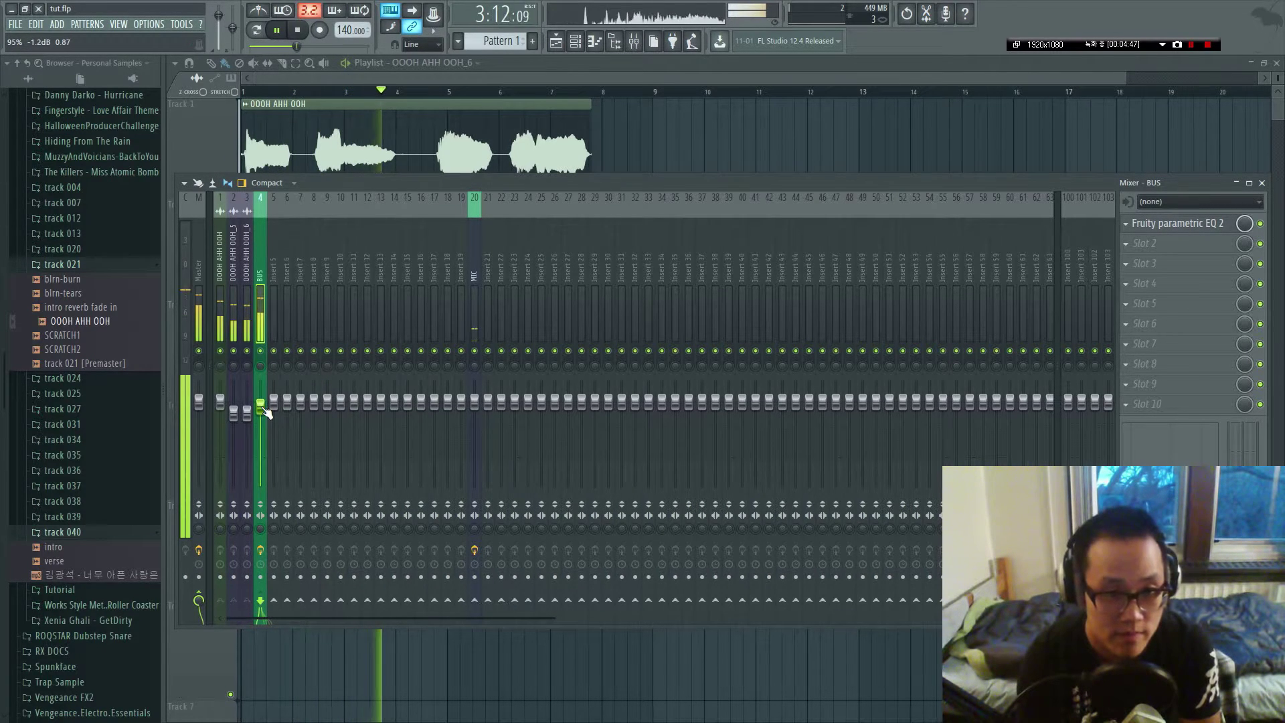
pyautogui.moveTo(260, 400); pyautogui.dragTo(261, 406)
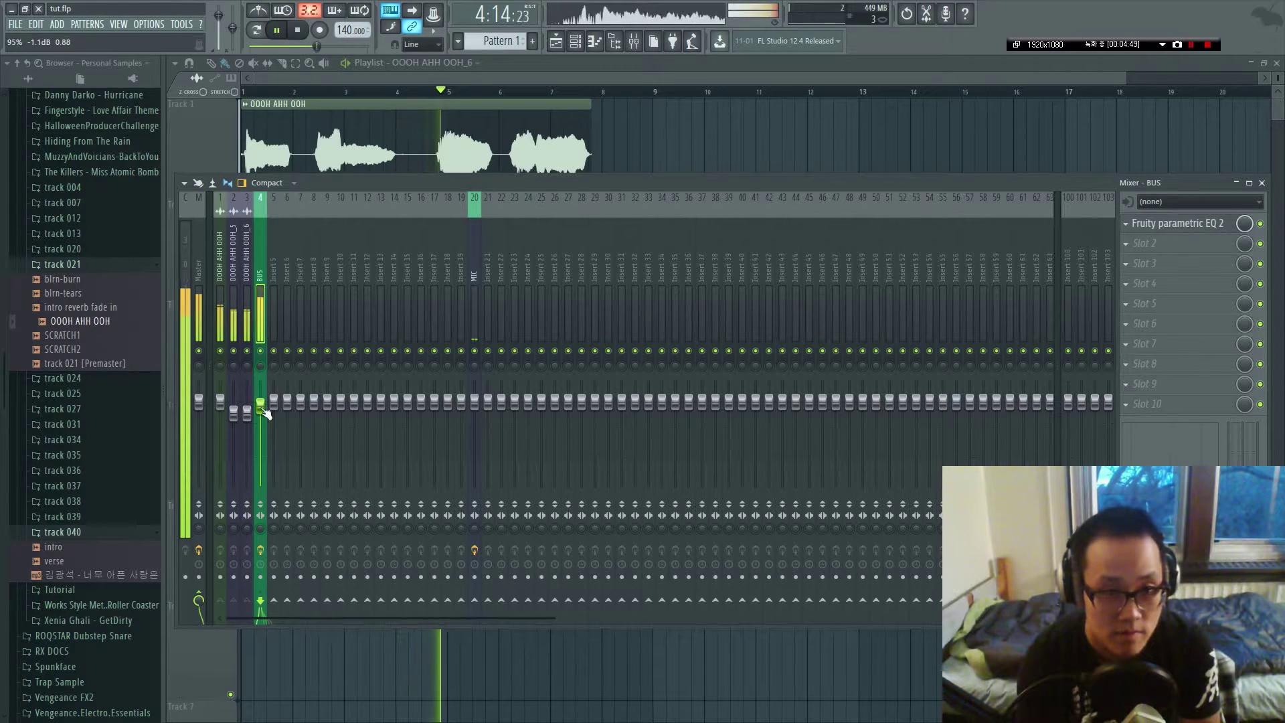
pyautogui.click(1178, 223)
pyautogui.moveTo(299, 364); pyautogui.dragTo(310, 383)
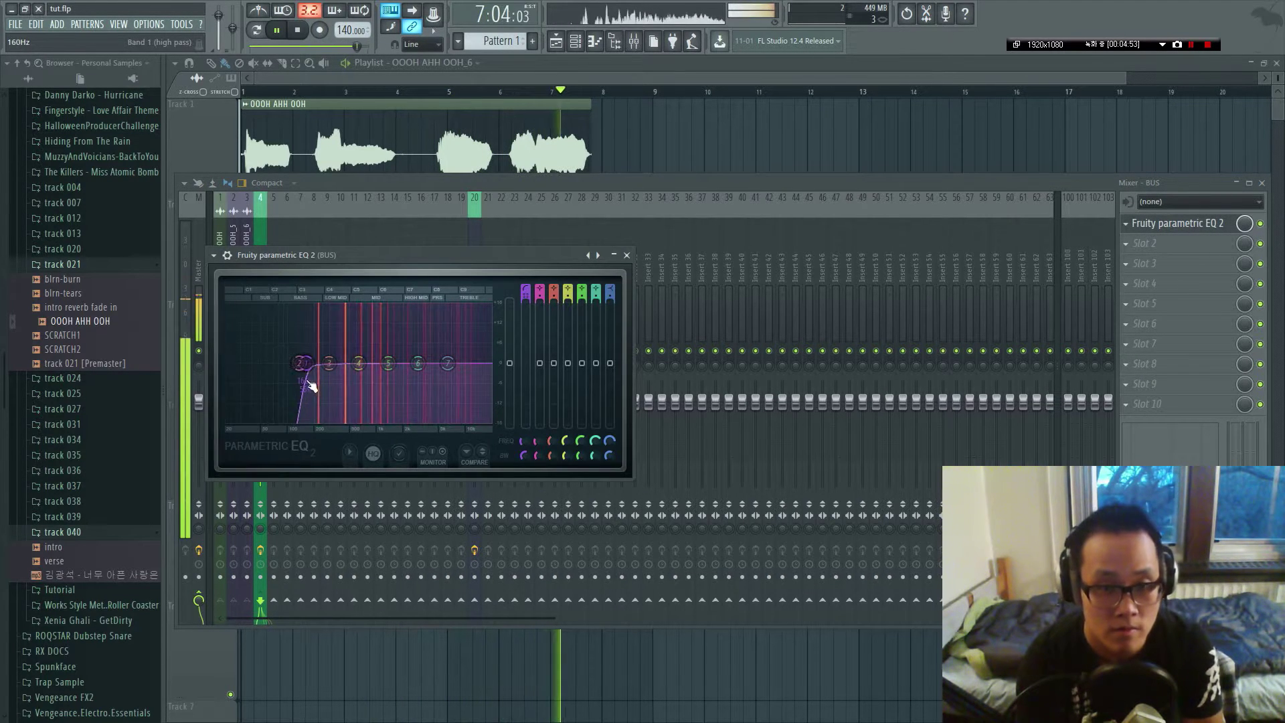
pyautogui.press('Escape')
pyautogui.press('space')
# Pitch-shift the vocal again in Edison and drop the result, OOOH AHH OOH_7, onto Track 4.
pyautogui.press('F9')
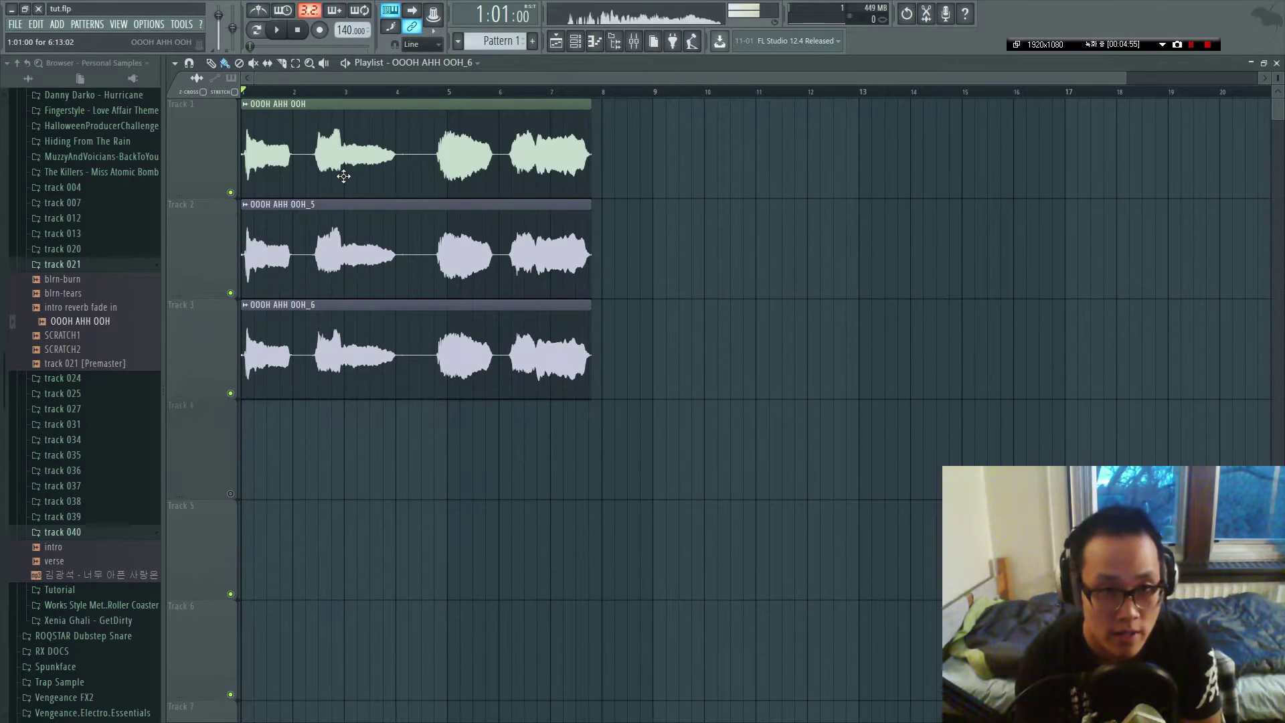
pyautogui.press('F6')
pyautogui.press('F9')
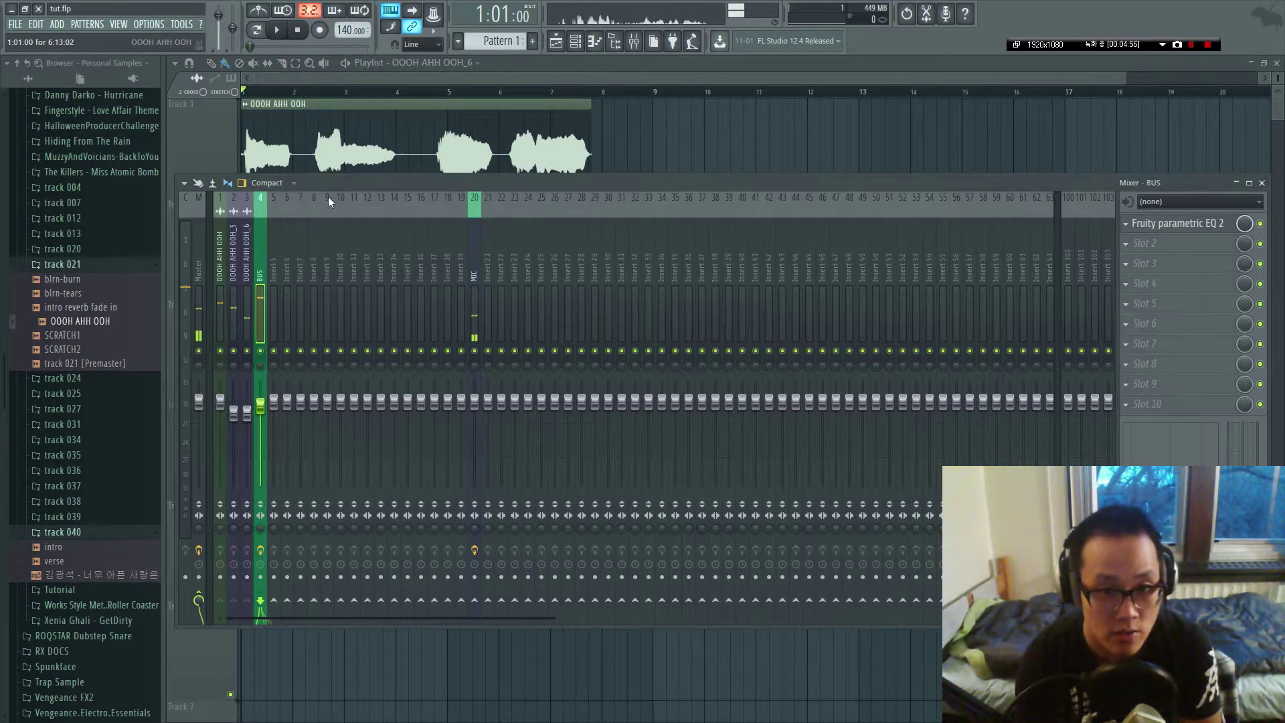
pyautogui.click(196, 260)
pyautogui.hotkey('ctrl', 'e')
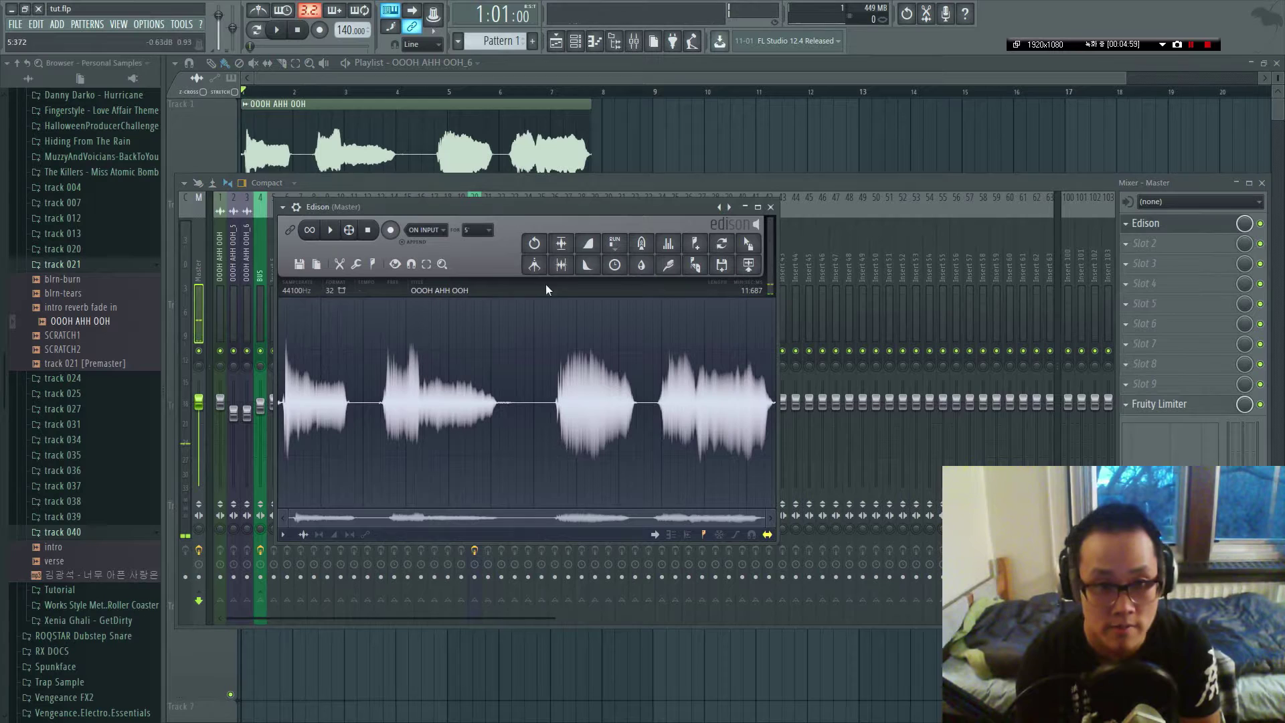
pyautogui.click(614, 265)
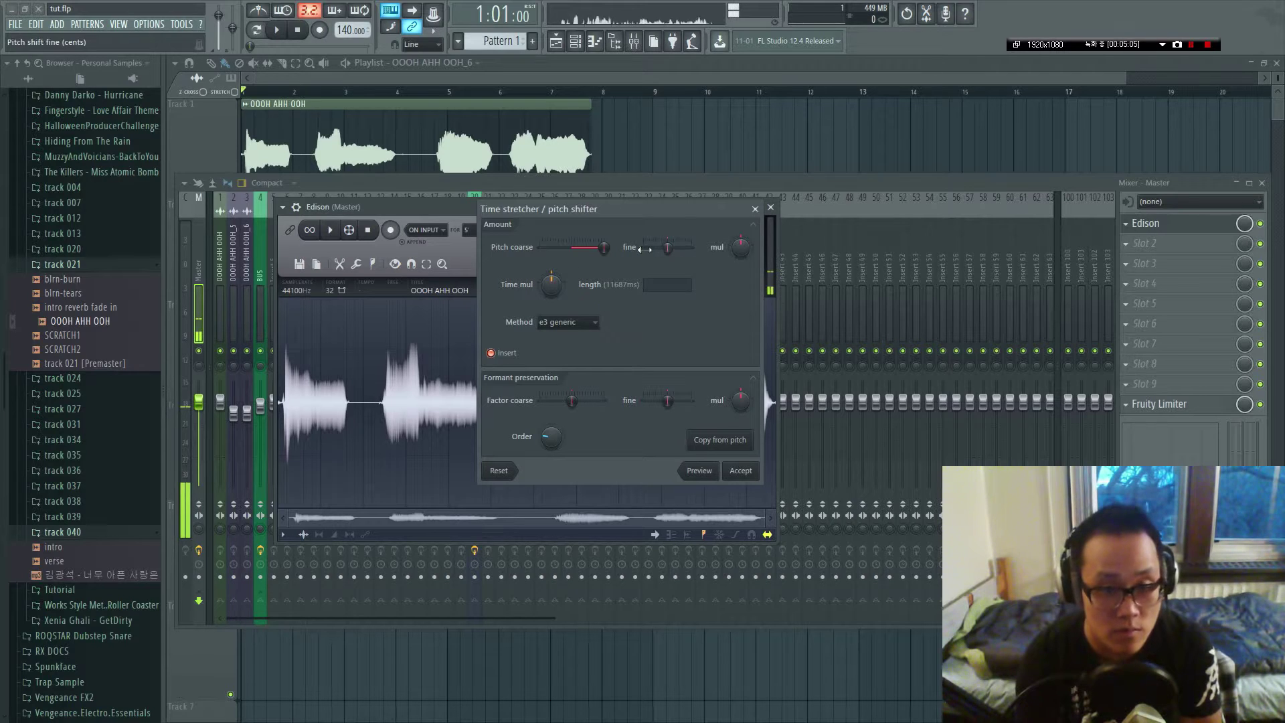
pyautogui.click(743, 470)
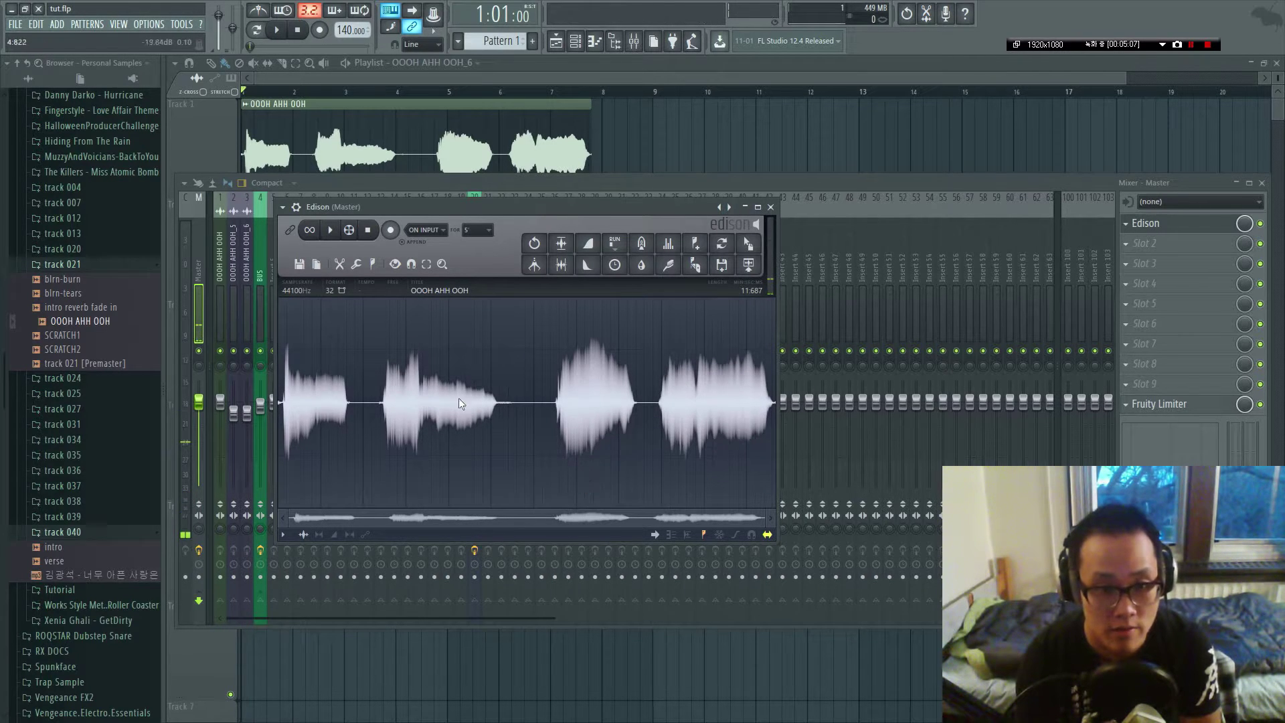
pyautogui.moveTo(755, 245); pyautogui.dragTo(218, 508)
# Link OOOH AHH OOH_7 to mixer insert 4, route it only to BUS, and play.
pyautogui.doubleClick(301, 460)
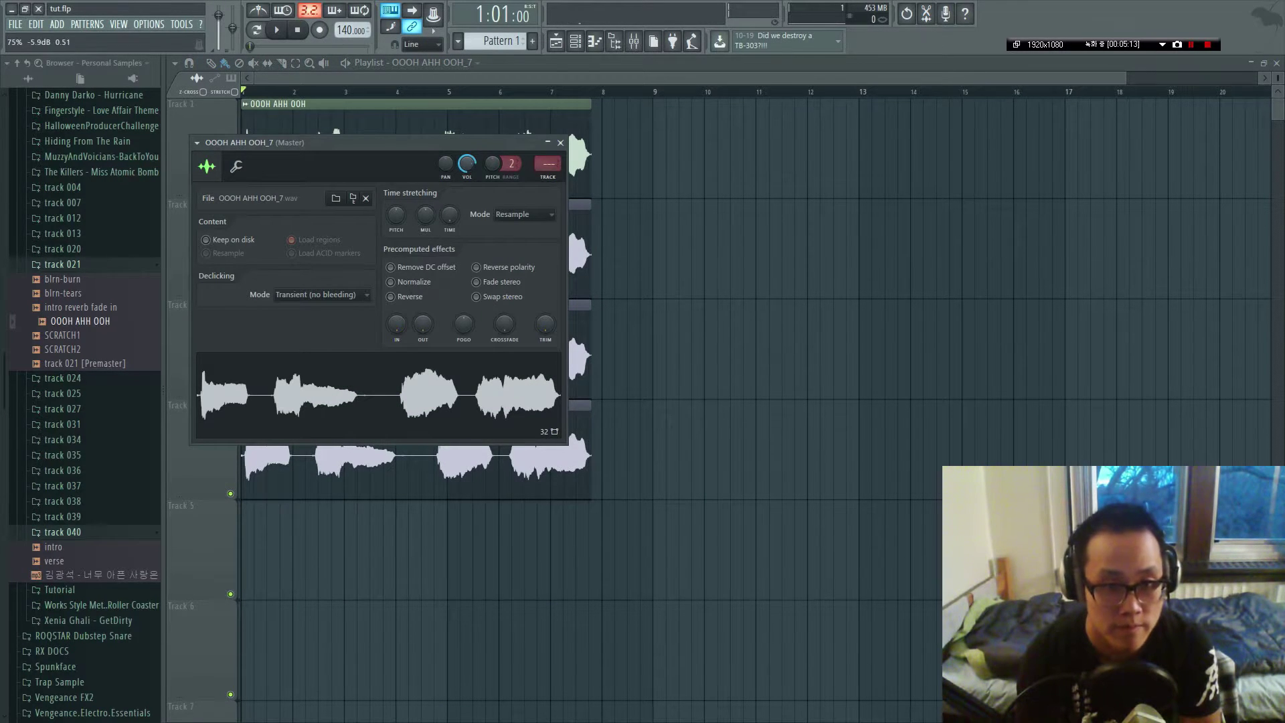
pyautogui.click(422, 293)
pyautogui.doubleClick(373, 433)
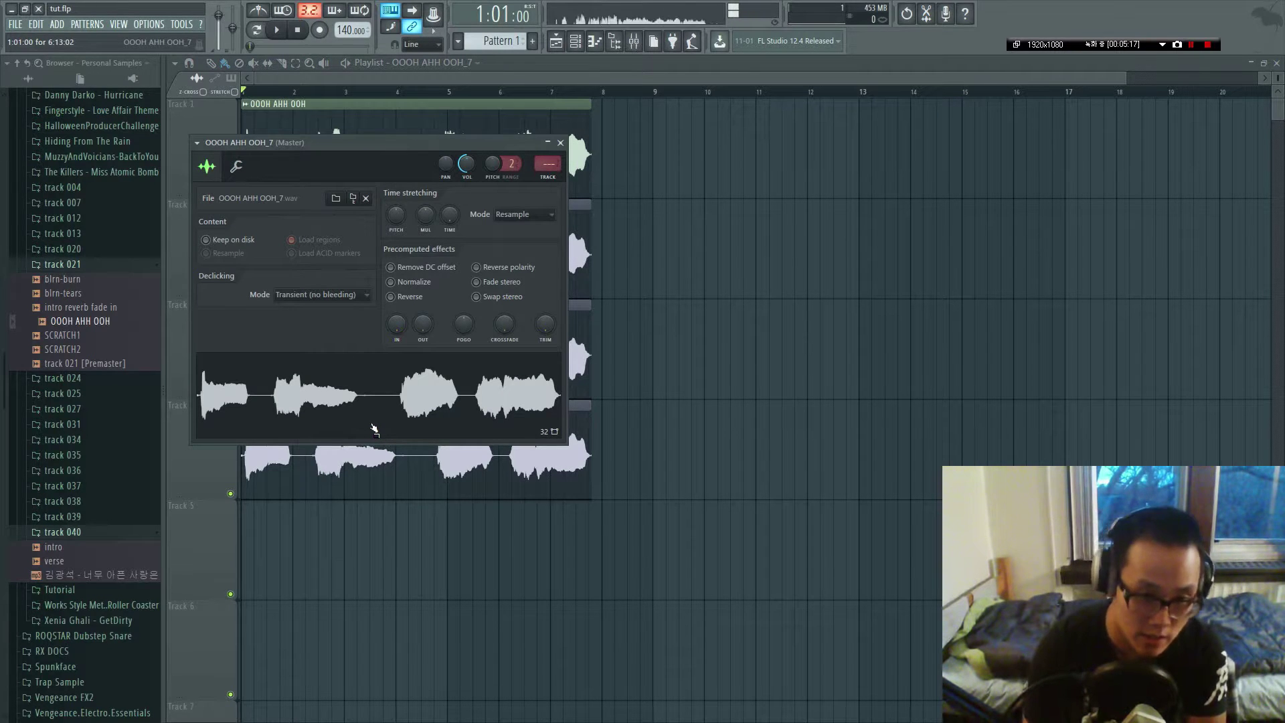
pyautogui.hotkey('ctrl', 'l')
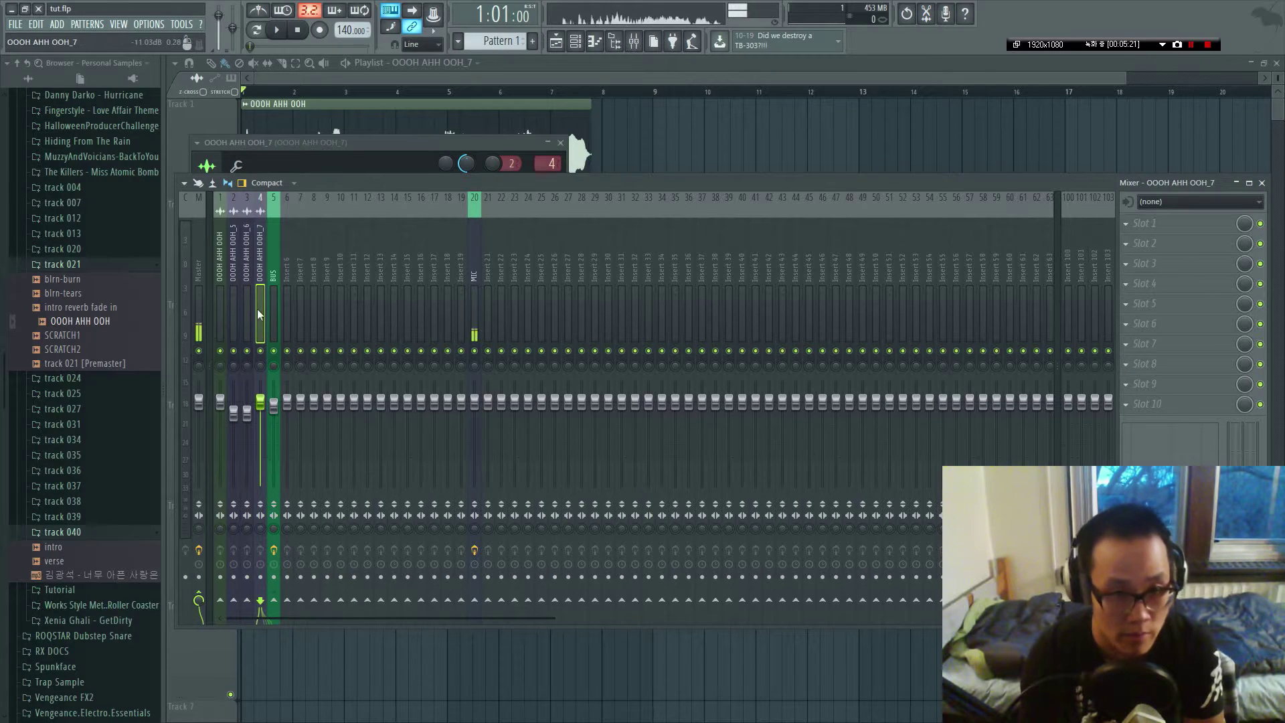
pyautogui.rightClick(274, 600)
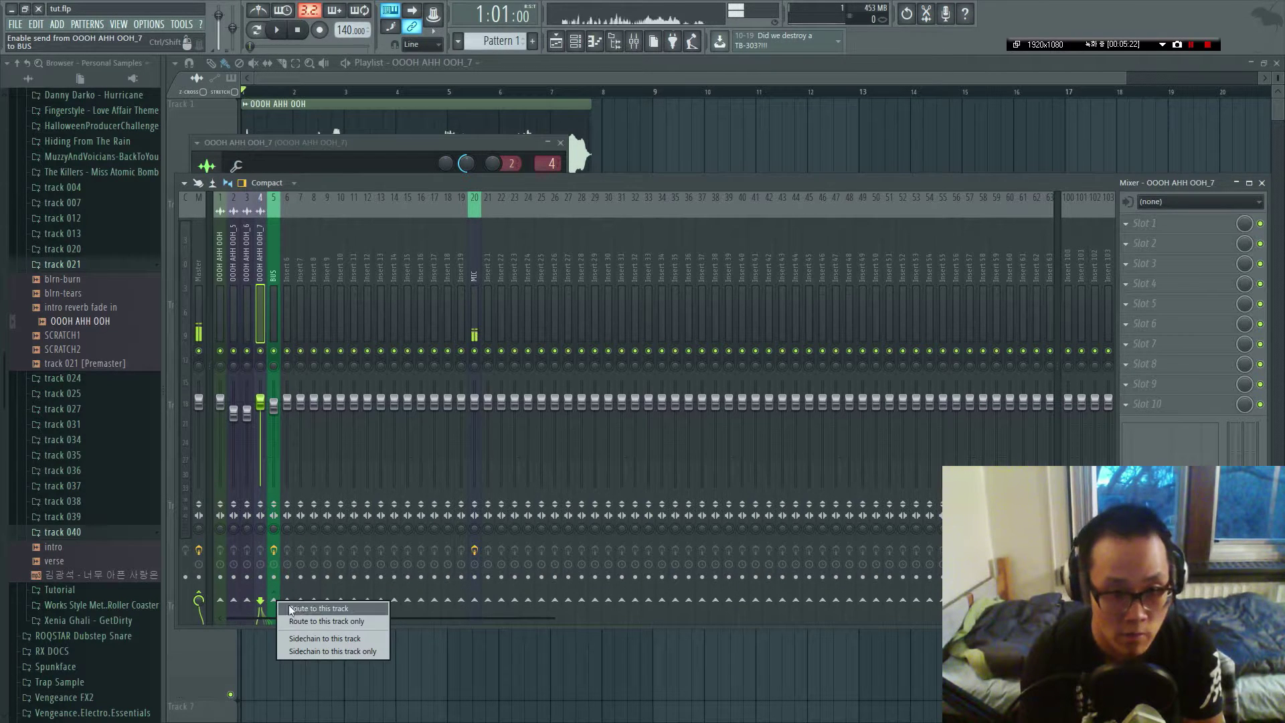
pyautogui.click(320, 623)
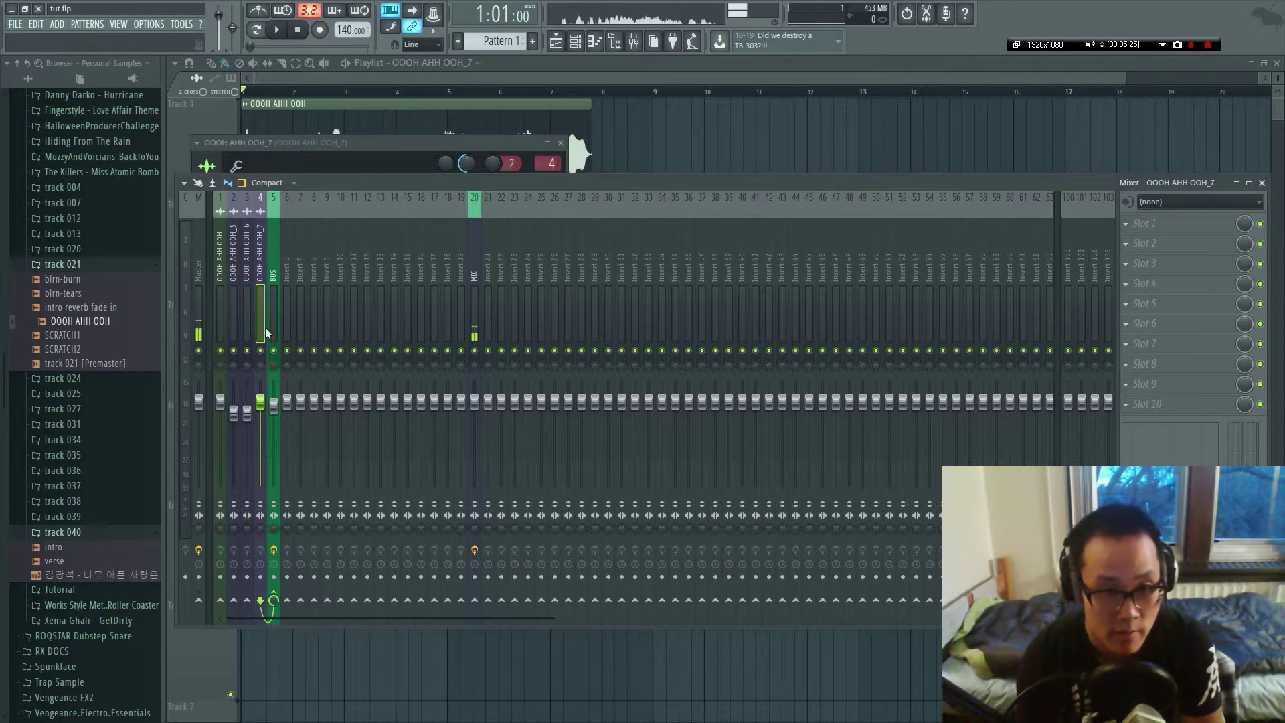
pyautogui.press('space')
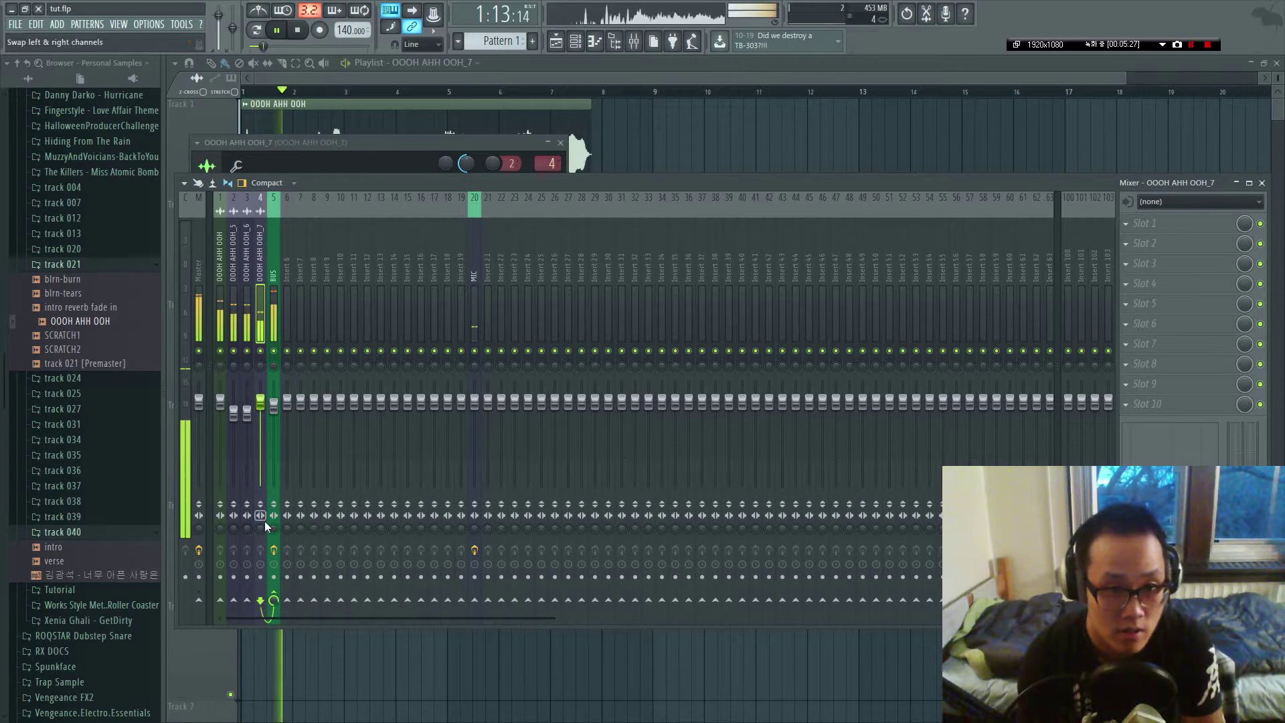
# Try Maximus in the BUS's second effect slot, adjusting a single band, then close it.
pyautogui.click(275, 290)
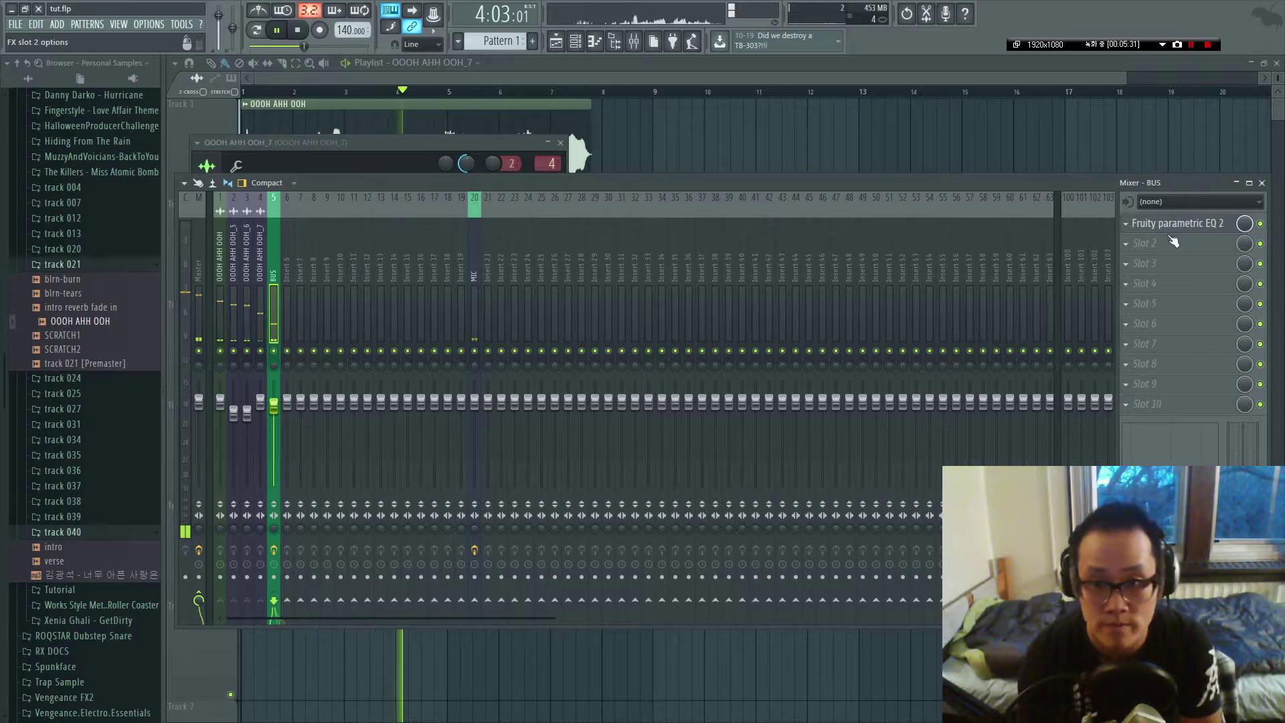
pyautogui.click(1193, 241)
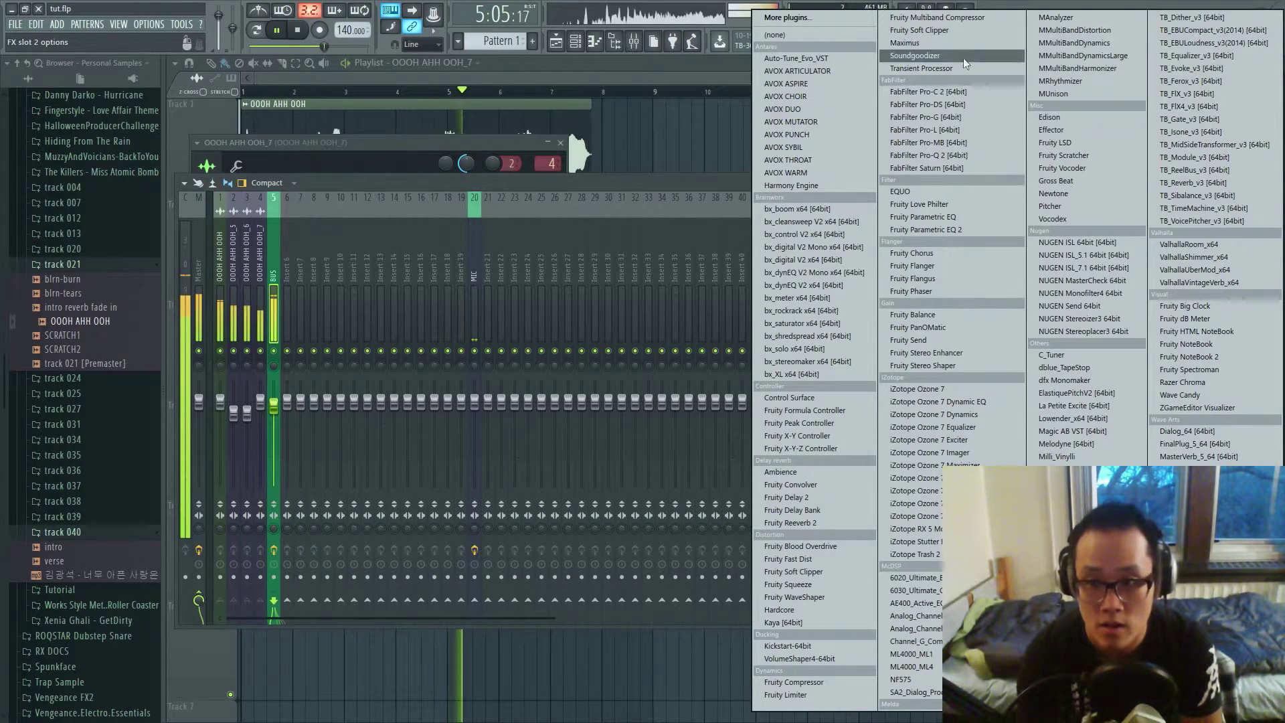
pyautogui.press('Escape')
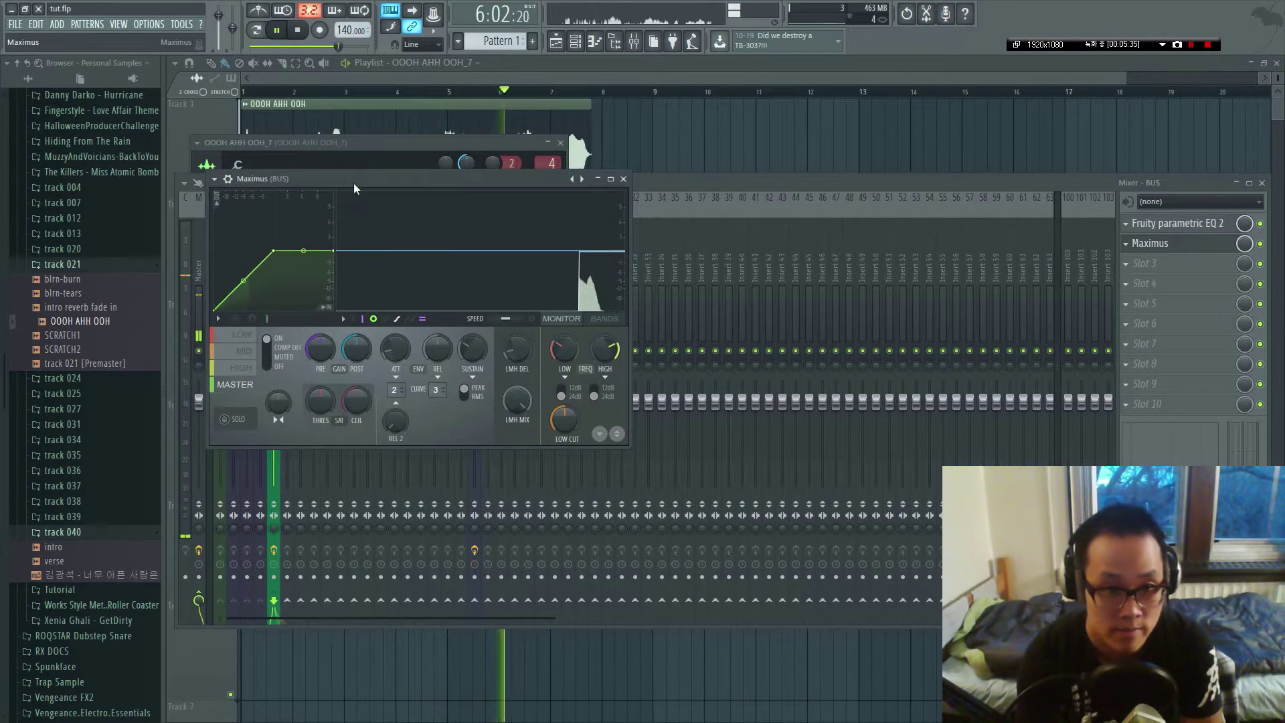
pyautogui.click(357, 465)
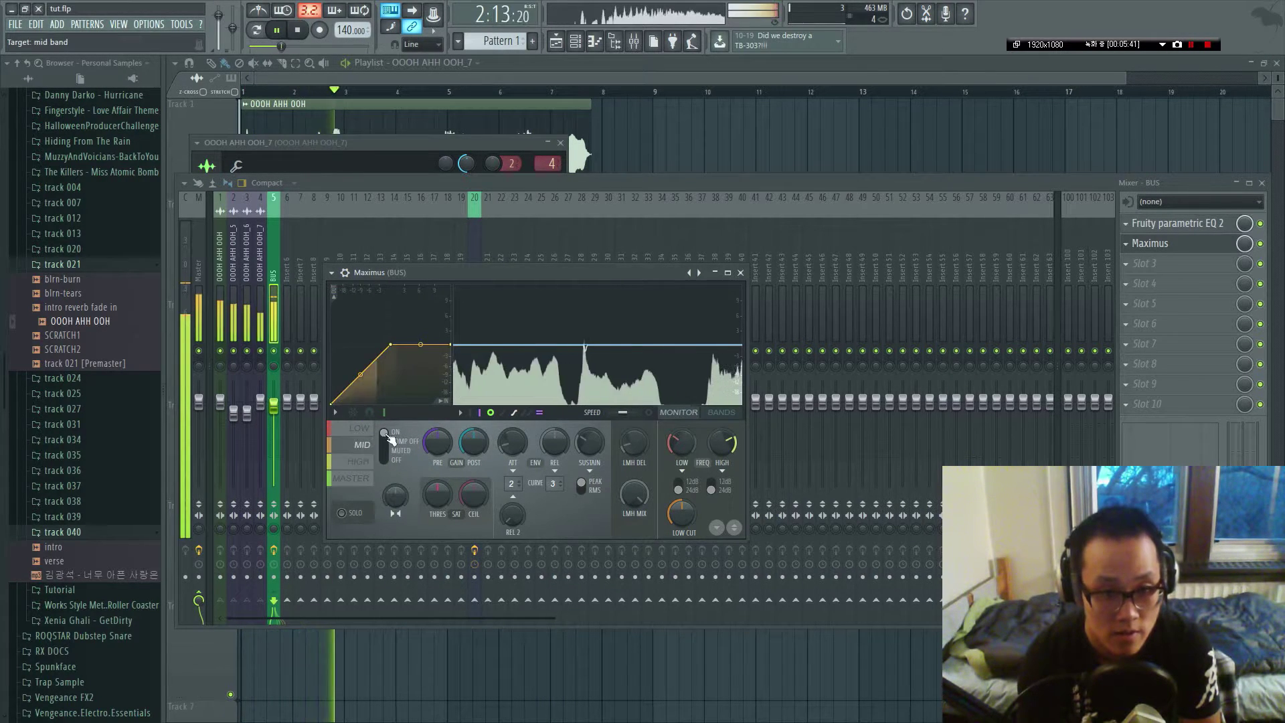
pyautogui.press('space')
pyautogui.click(740, 273)
pyautogui.click(1180, 243)
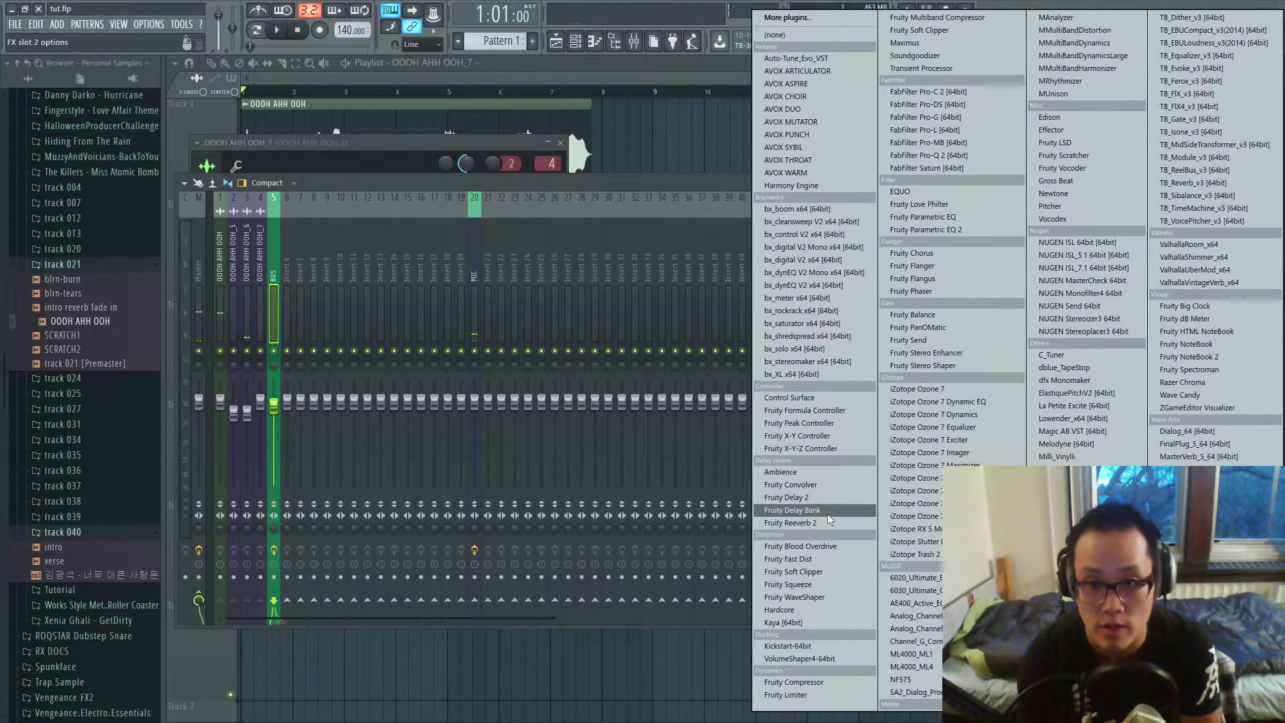
# Insert Fruity Reeverb 2 ahead of Maximus on the BUS and lengthen its decay to 3.1 seconds.
pyautogui.click(790, 523)
pyautogui.press('space')
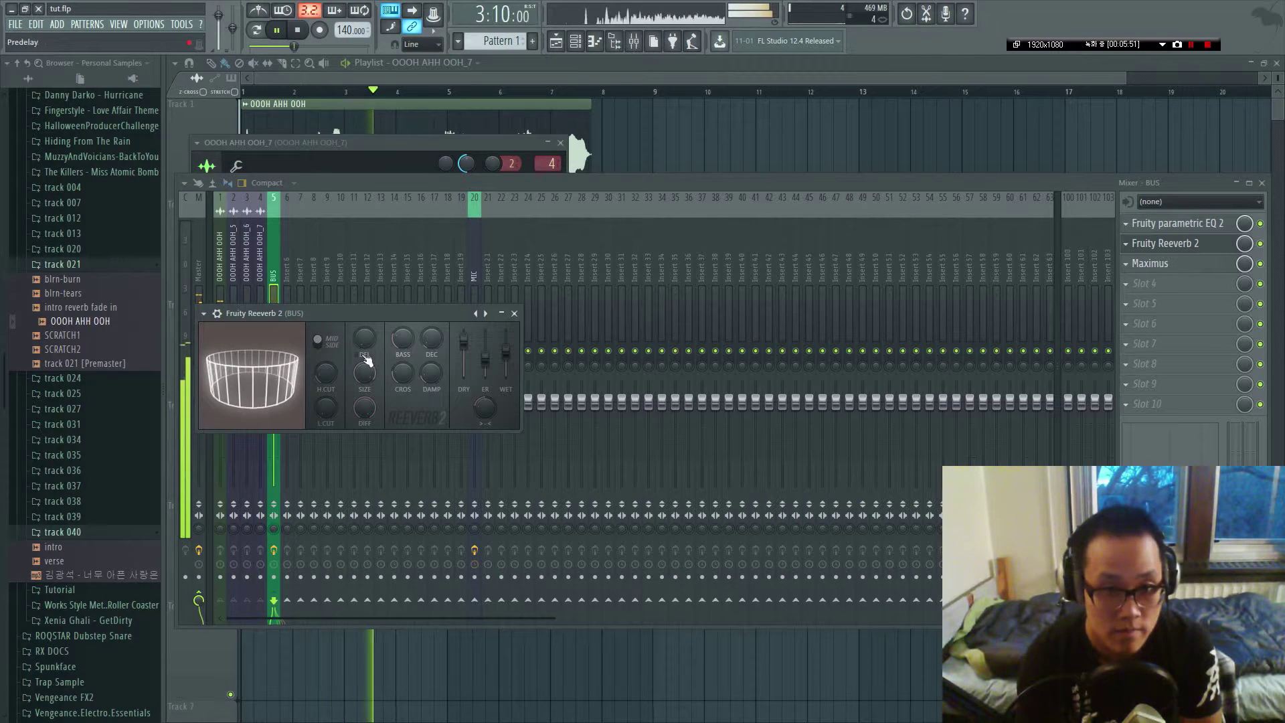
pyautogui.moveTo(434, 344); pyautogui.dragTo(435, 340)
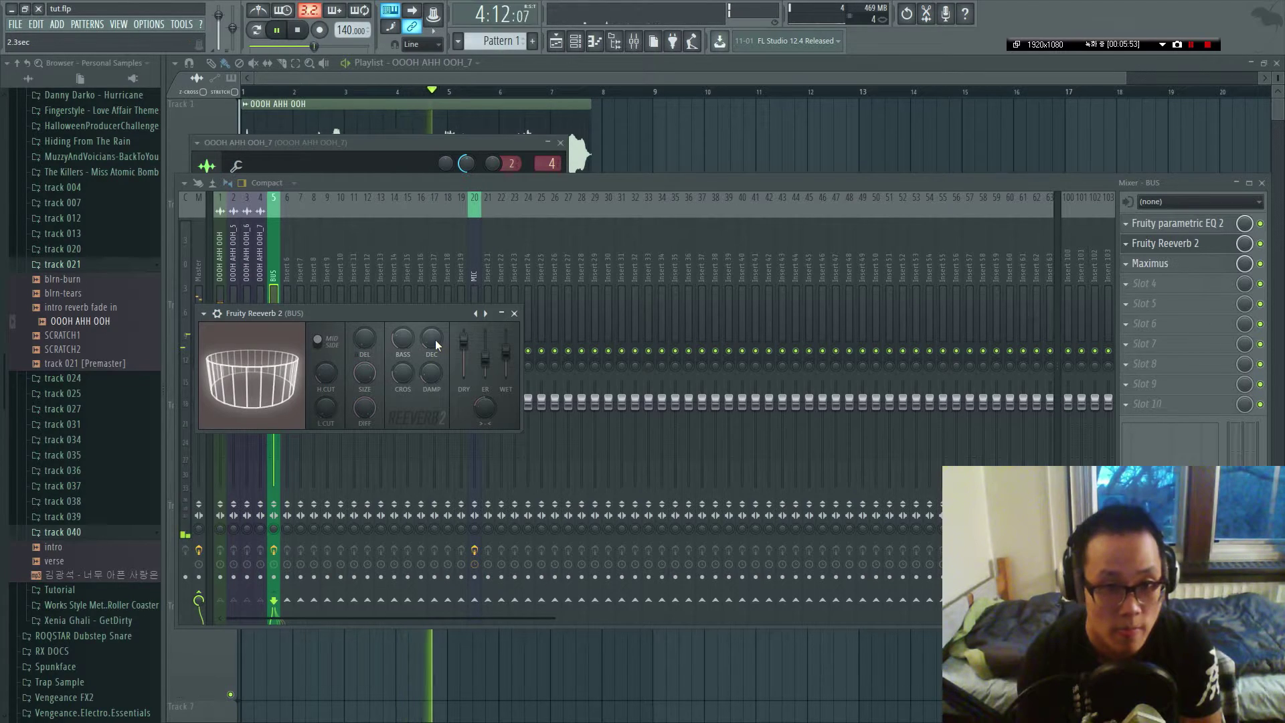
pyautogui.press('Escape')
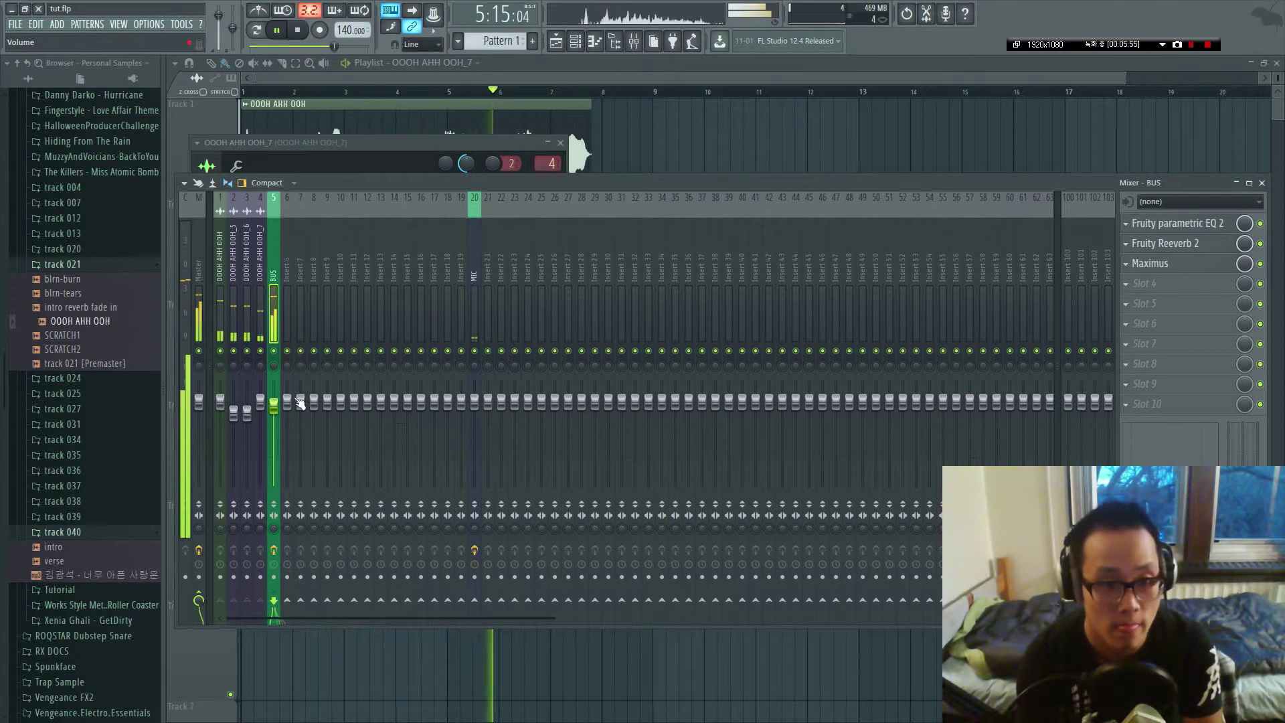
# Check Maximus on the BUS, play the song to test the level, then return to the Playlist.
pyautogui.click(1150, 263)
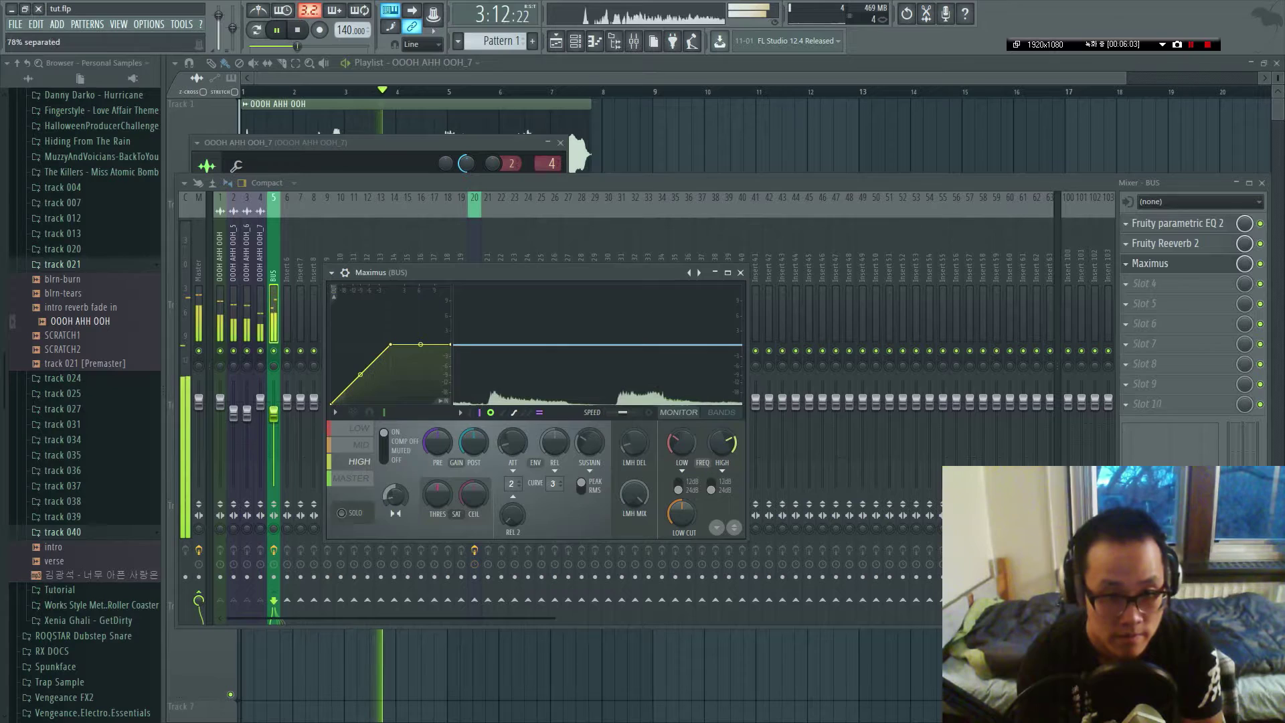
pyautogui.press('Escape')
pyautogui.press('space')
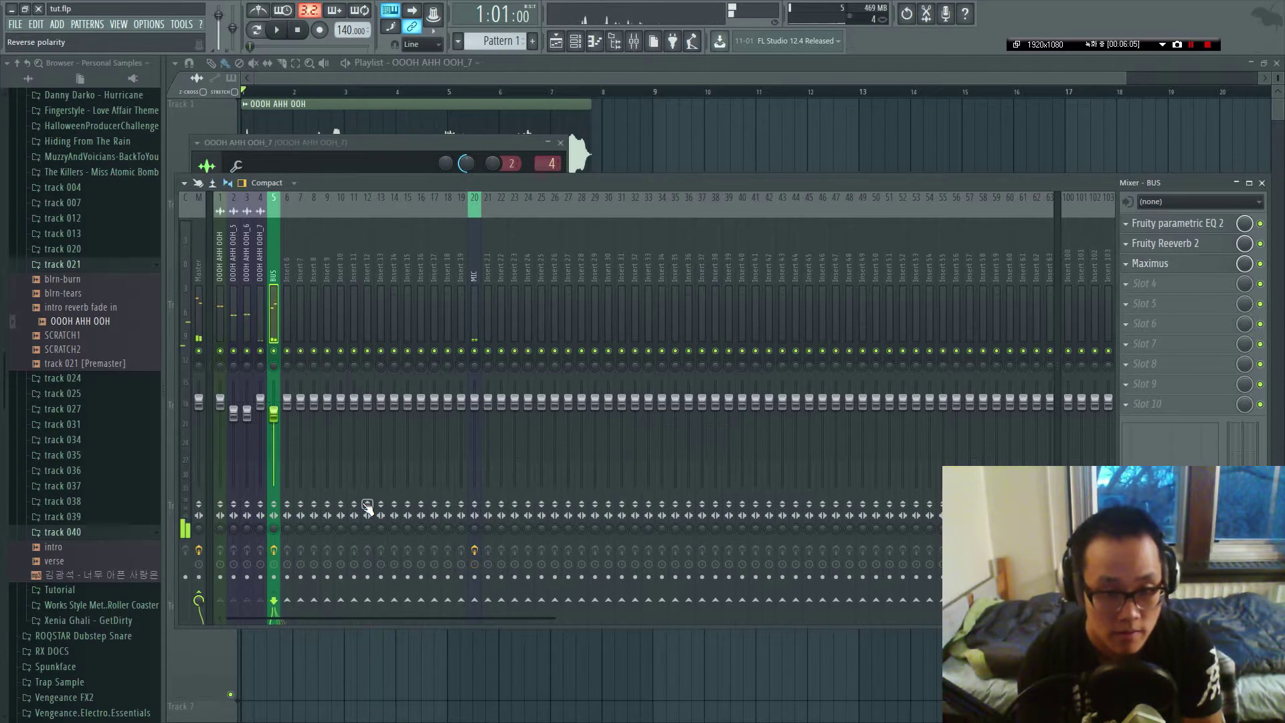
pyautogui.press('space')
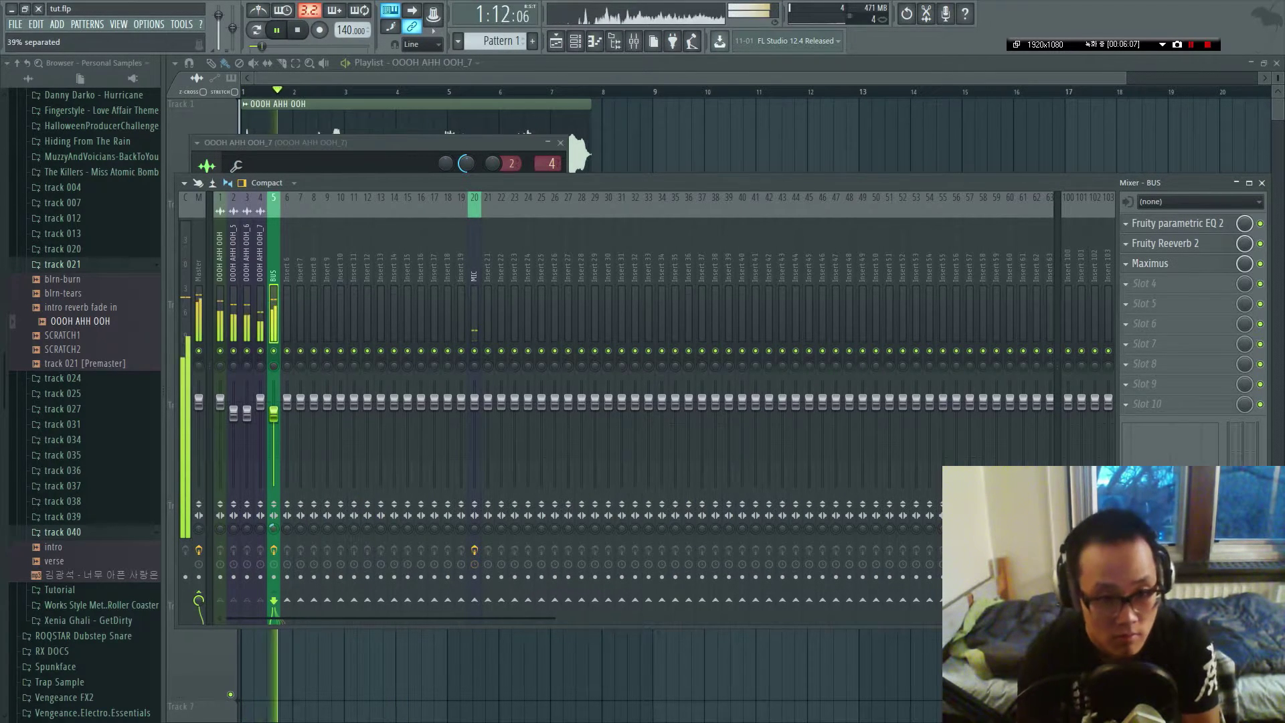
pyautogui.press('space')
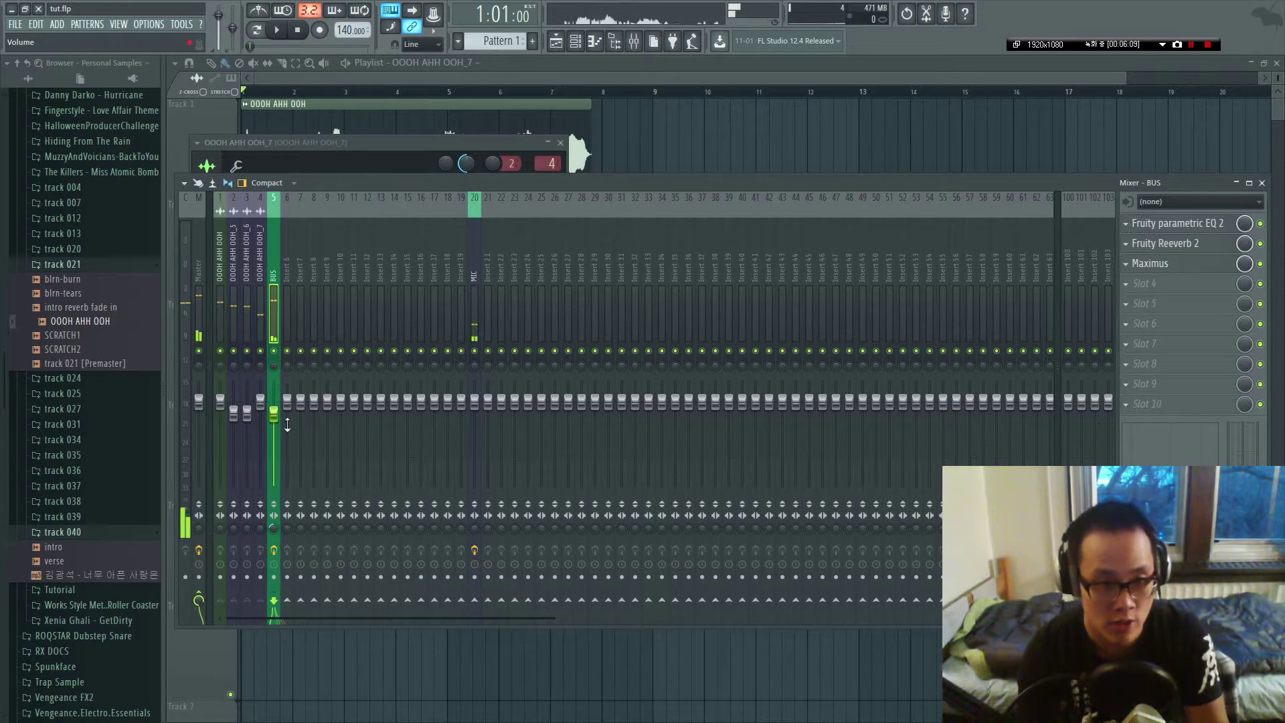
pyautogui.press('space')
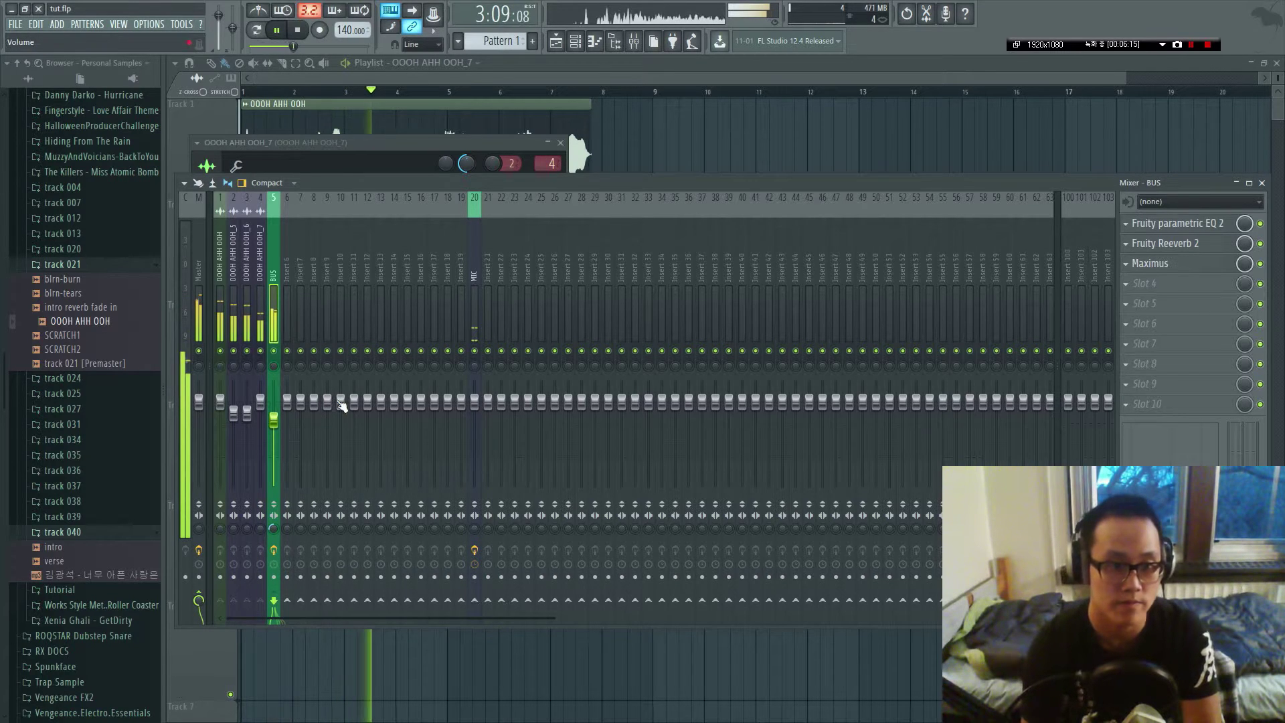
pyautogui.press('space')
pyautogui.press('F5')
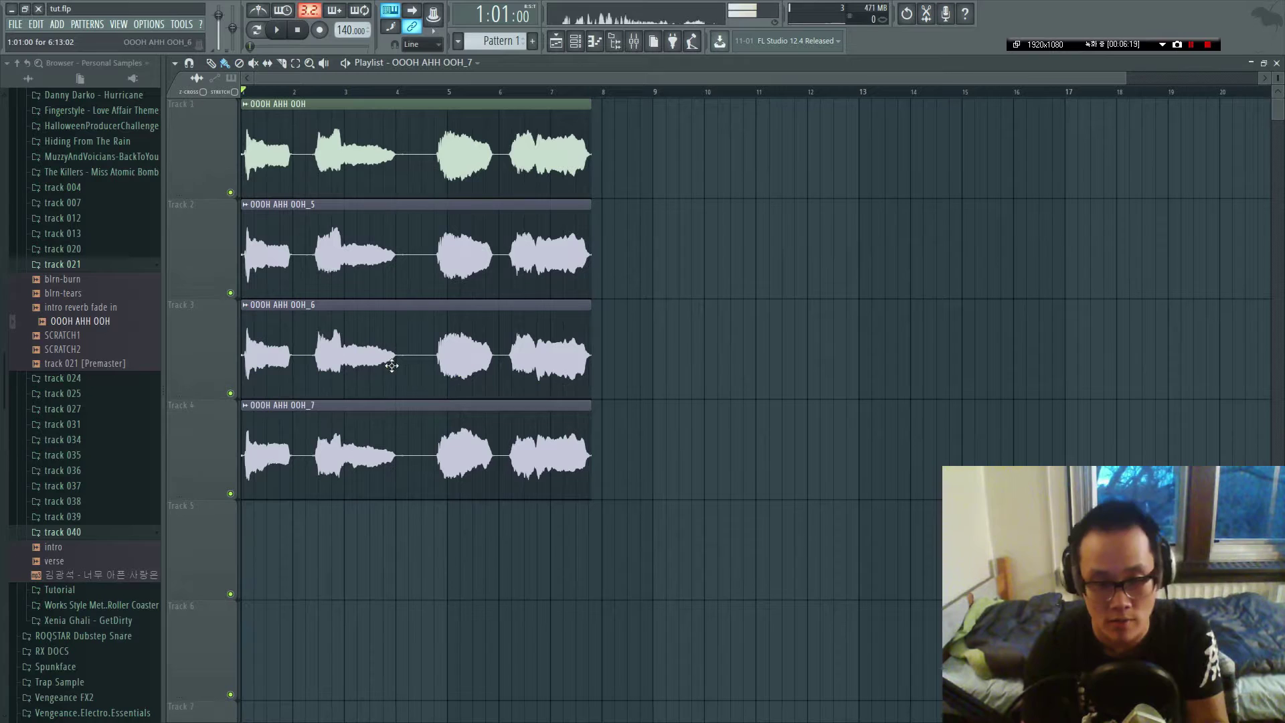
# In the Browser, collapse track 021, expand MINE and pick up Piano Transition 2.
pyautogui.scroll(5, 81, 462)
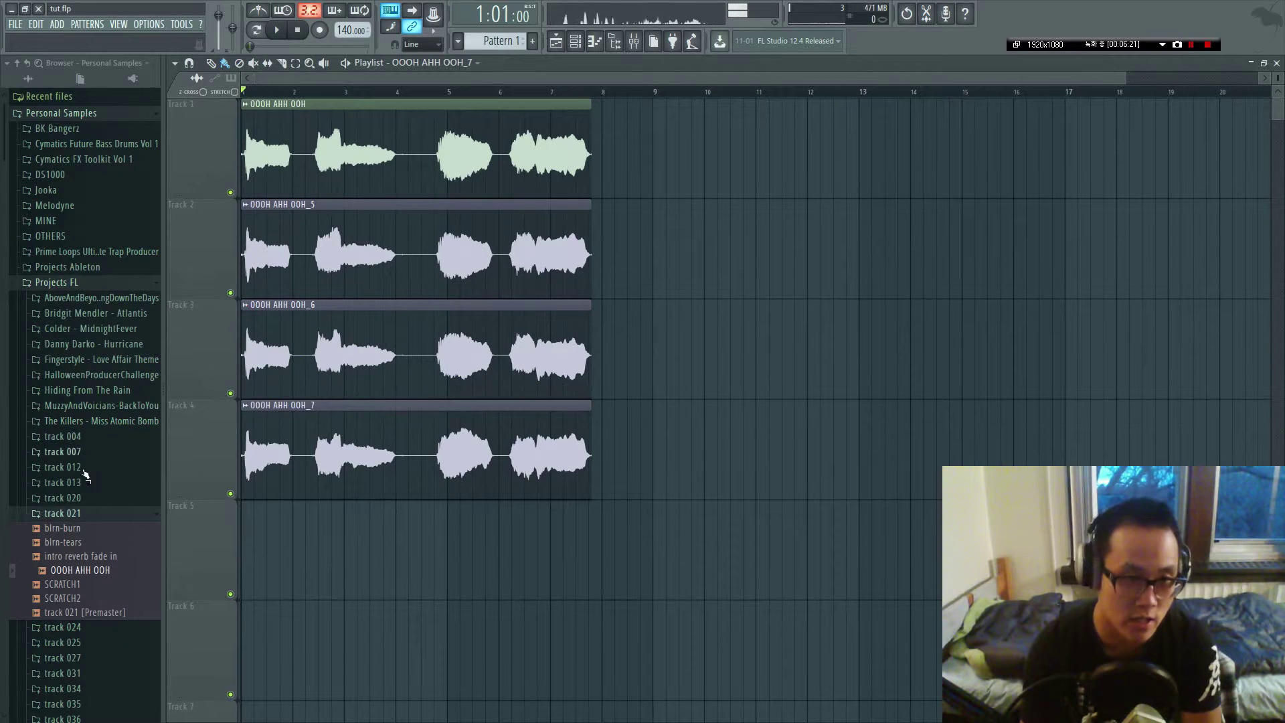
pyautogui.click(99, 517)
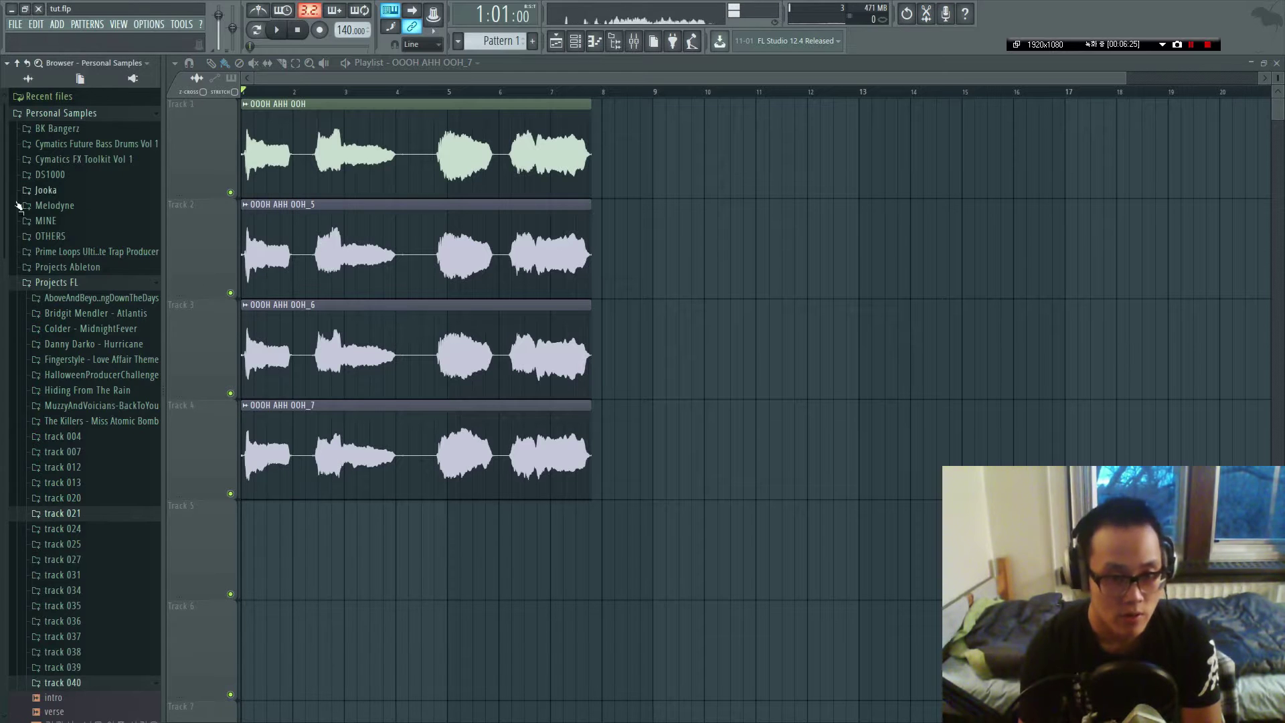
pyautogui.click(45, 223)
pyautogui.scroll(-6, 83, 393)
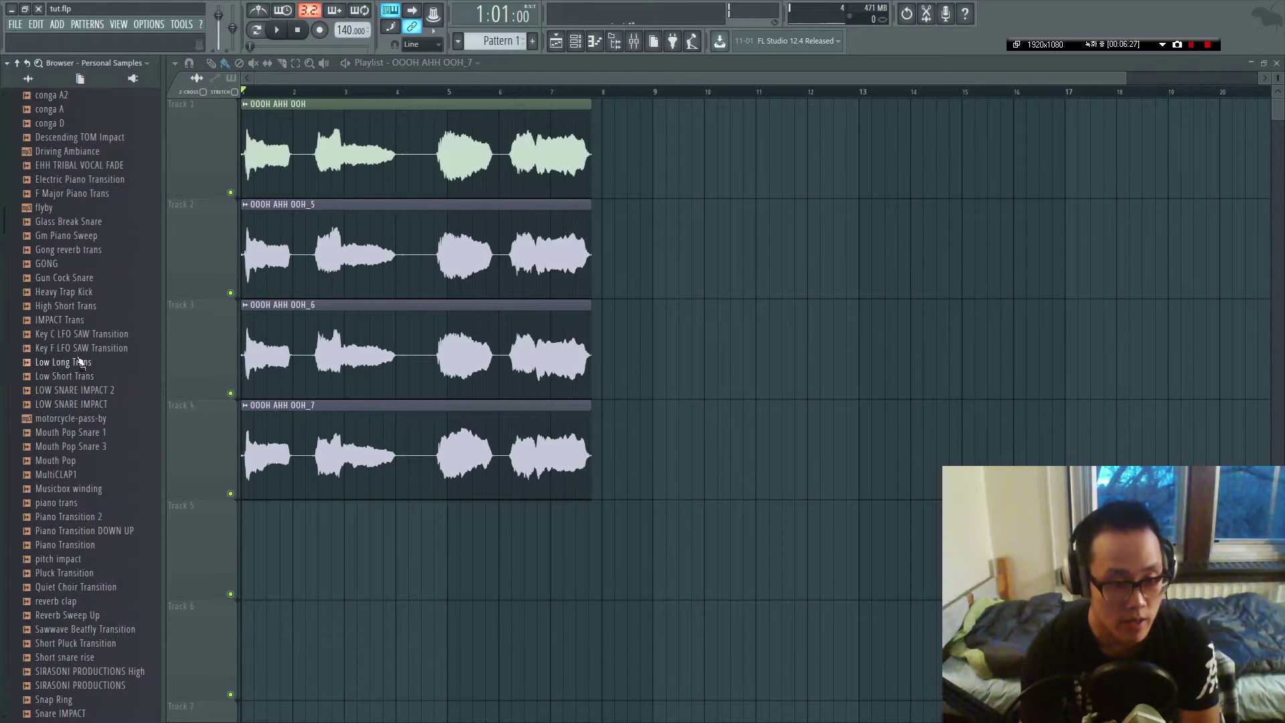
pyautogui.scroll(-6, 99, 336)
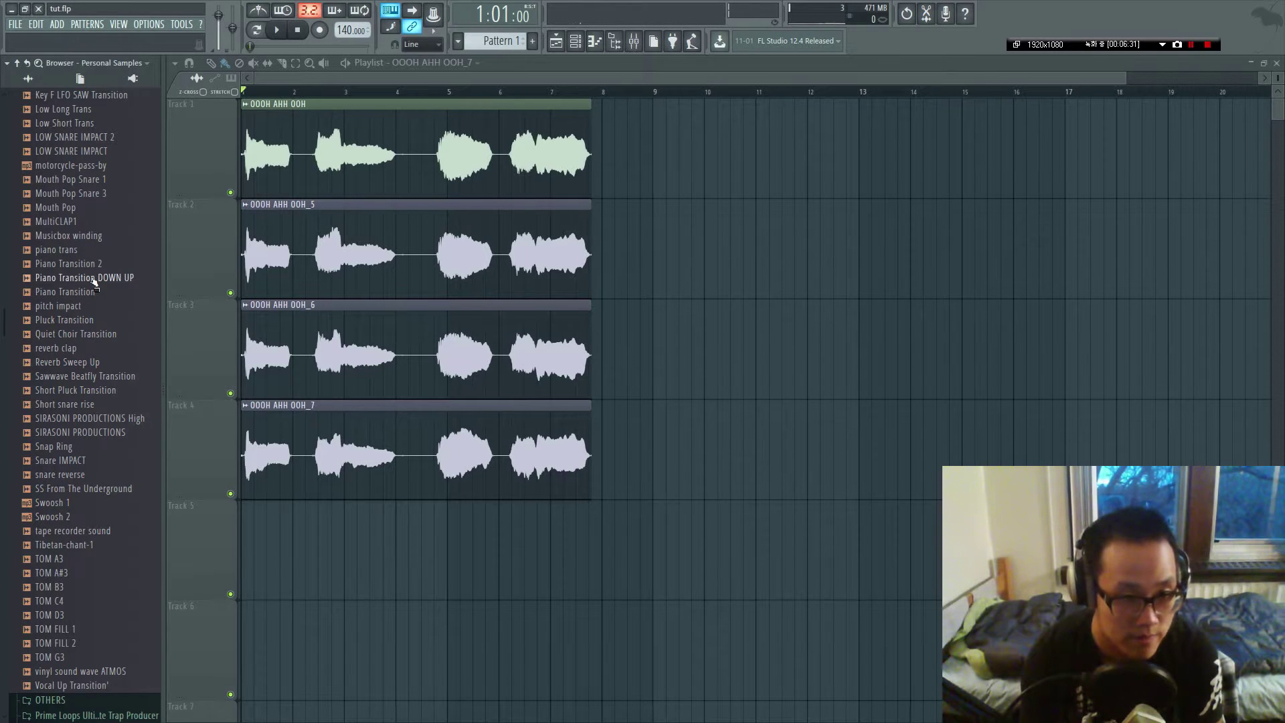
pyautogui.moveTo(67, 261); pyautogui.dragTo(74, 259)
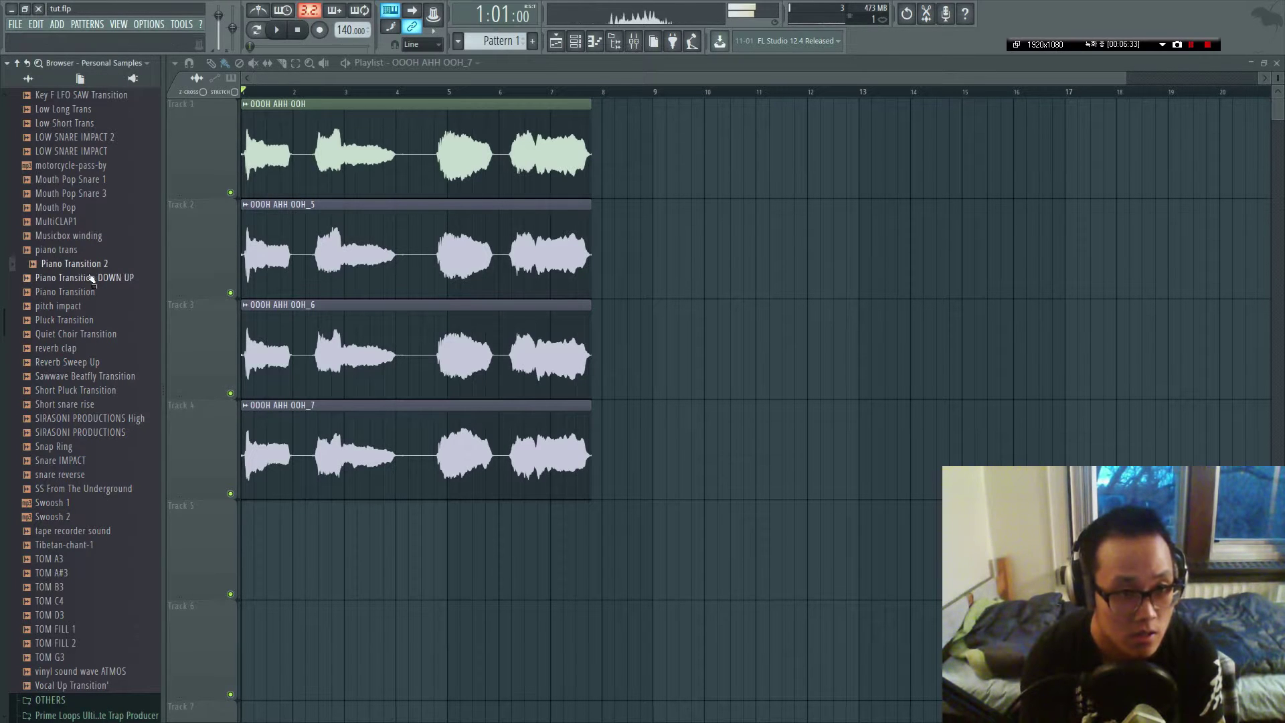
pyautogui.moveTo(393, 514); pyautogui.dragTo(391, 517)
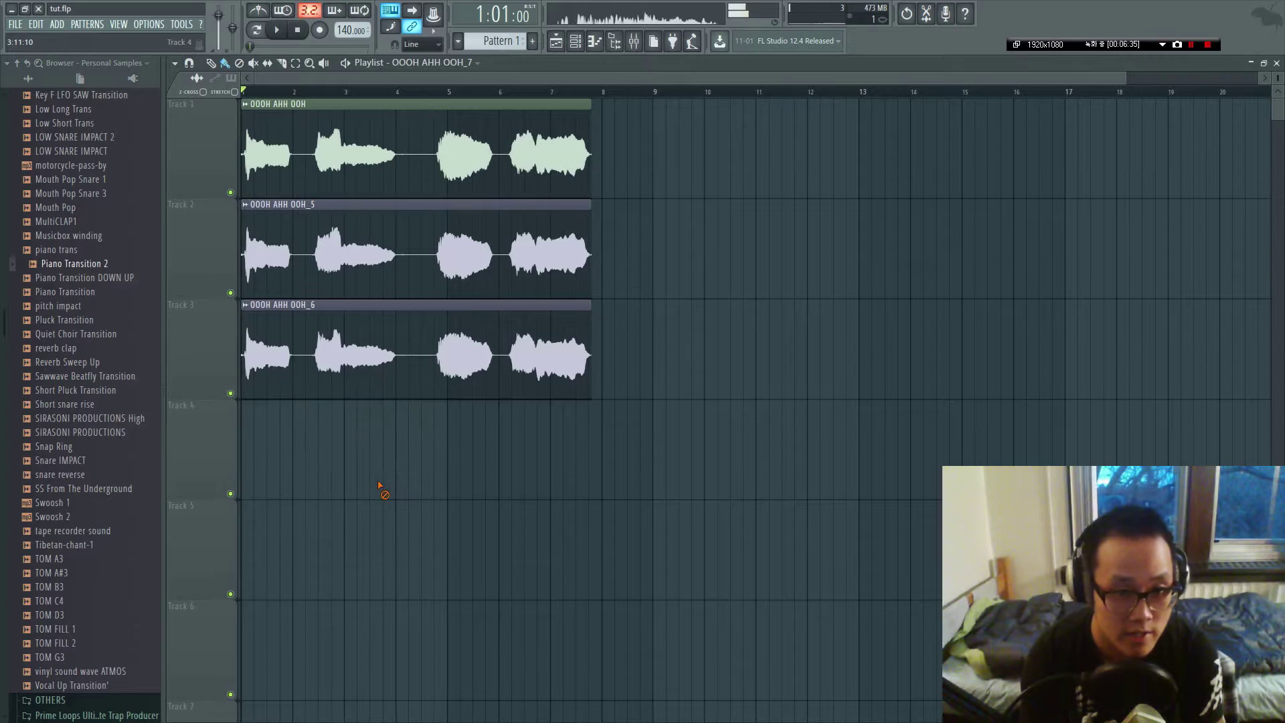
# Delete the vocal clips on Tracks 3, 2 and 1 from the playlist.
pyautogui.rightClick(339, 330)
pyautogui.rightClick(338, 254)
pyautogui.rightClick(338, 157)
# Place Piano Transition 2 on Track 1 at bar 1 and audition it.
pyautogui.moveTo(114, 263); pyautogui.dragTo(191, 197)
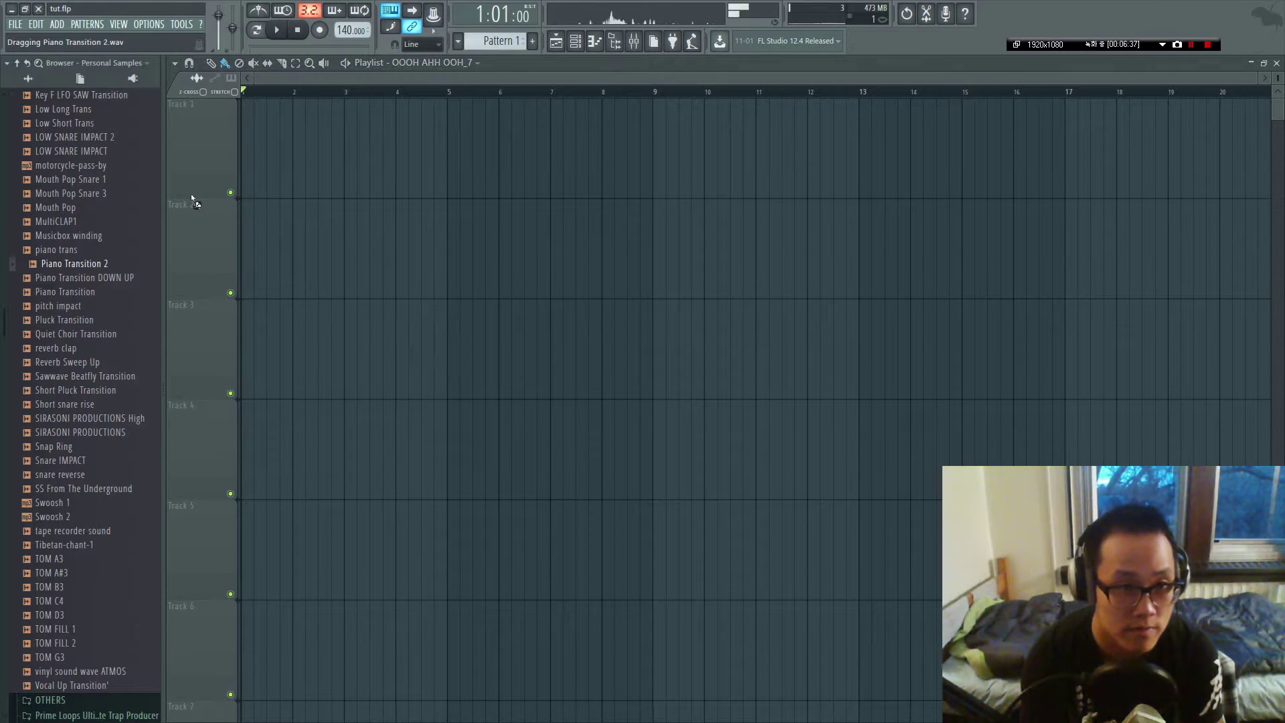
pyautogui.moveTo(252, 152); pyautogui.dragTo(289, 161)
pyautogui.press('space')
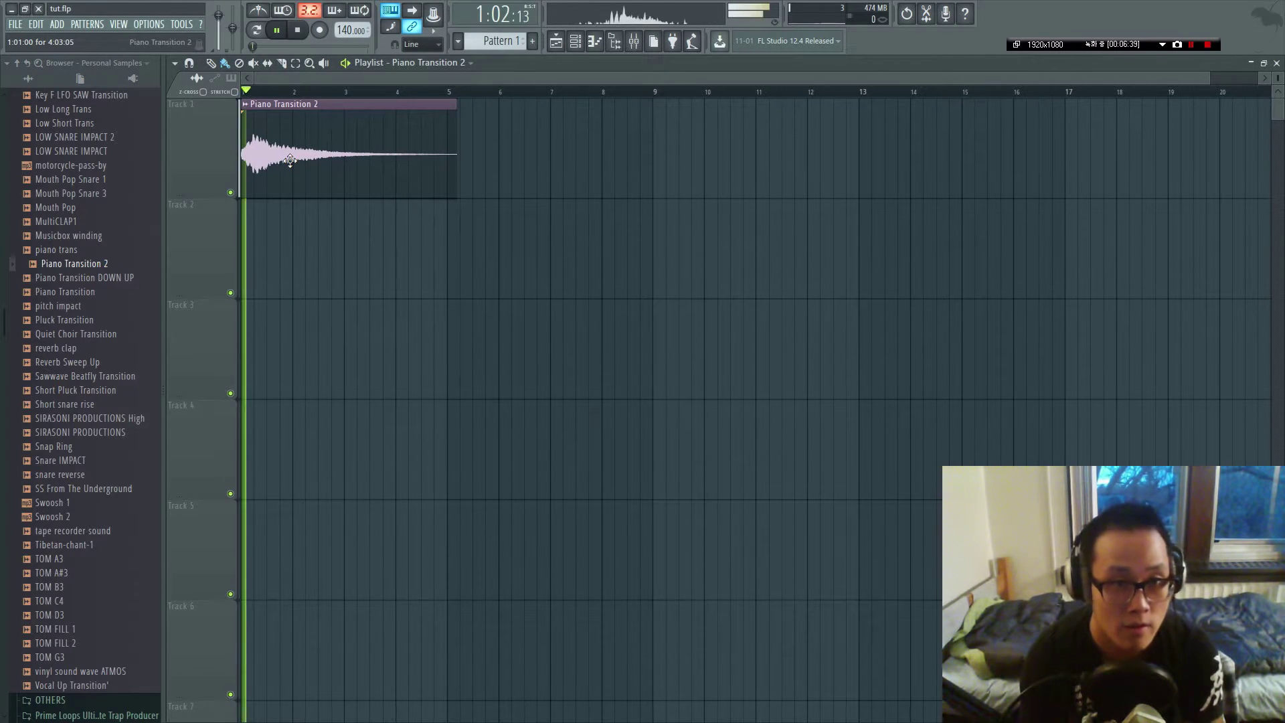
pyautogui.press('space')
# Open the piano sample in Edison's time stretch and pitch shift settings.
pyautogui.doubleClick(290, 160)
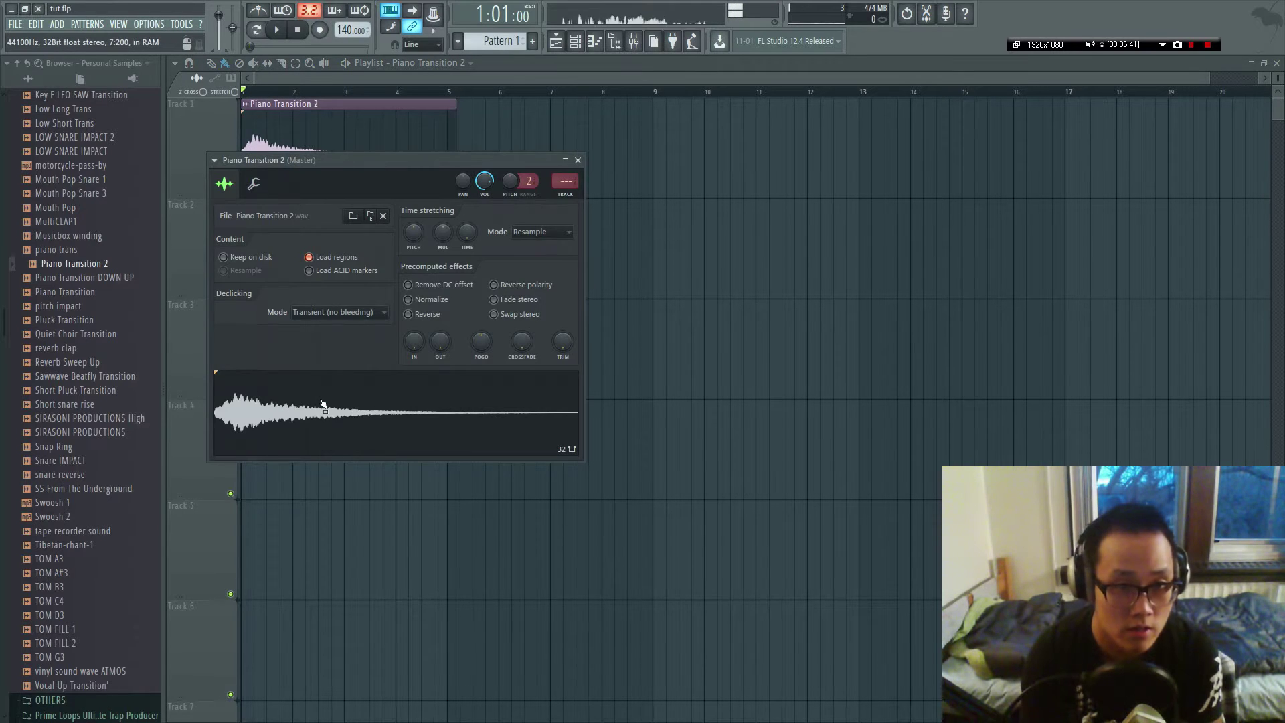
pyautogui.rightClick(321, 398)
pyautogui.click(363, 431)
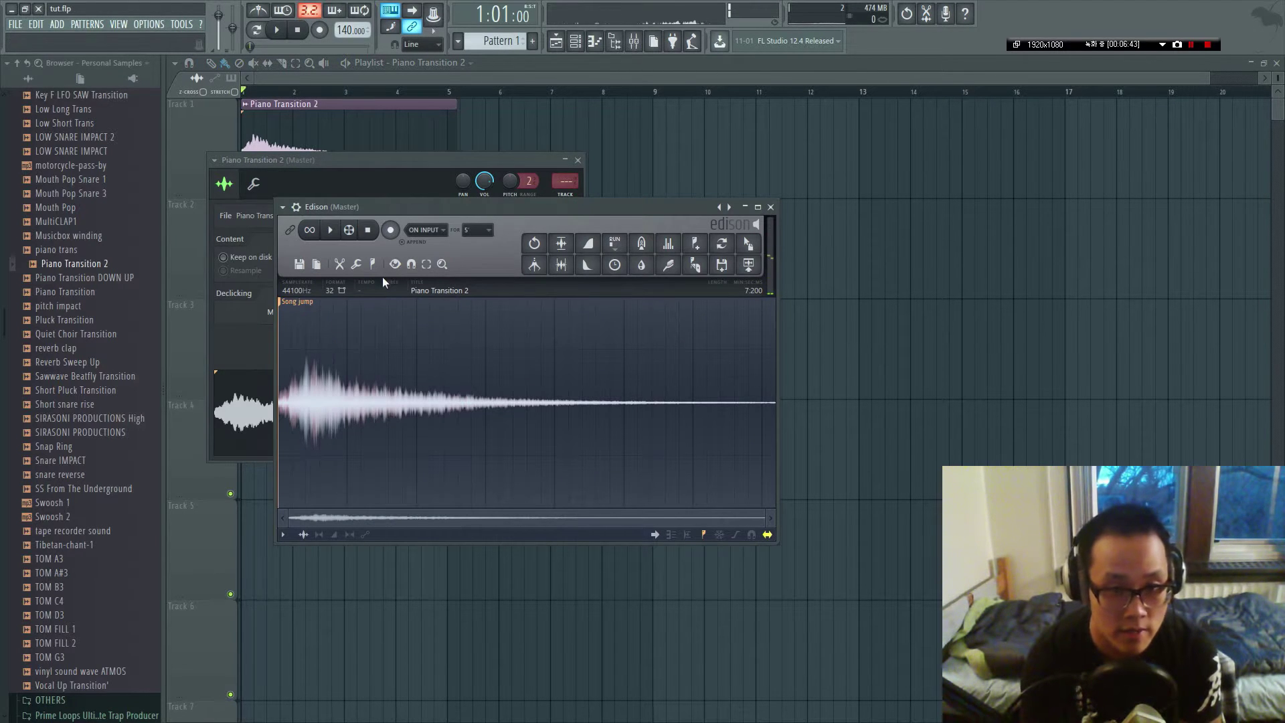
pyautogui.click(616, 270)
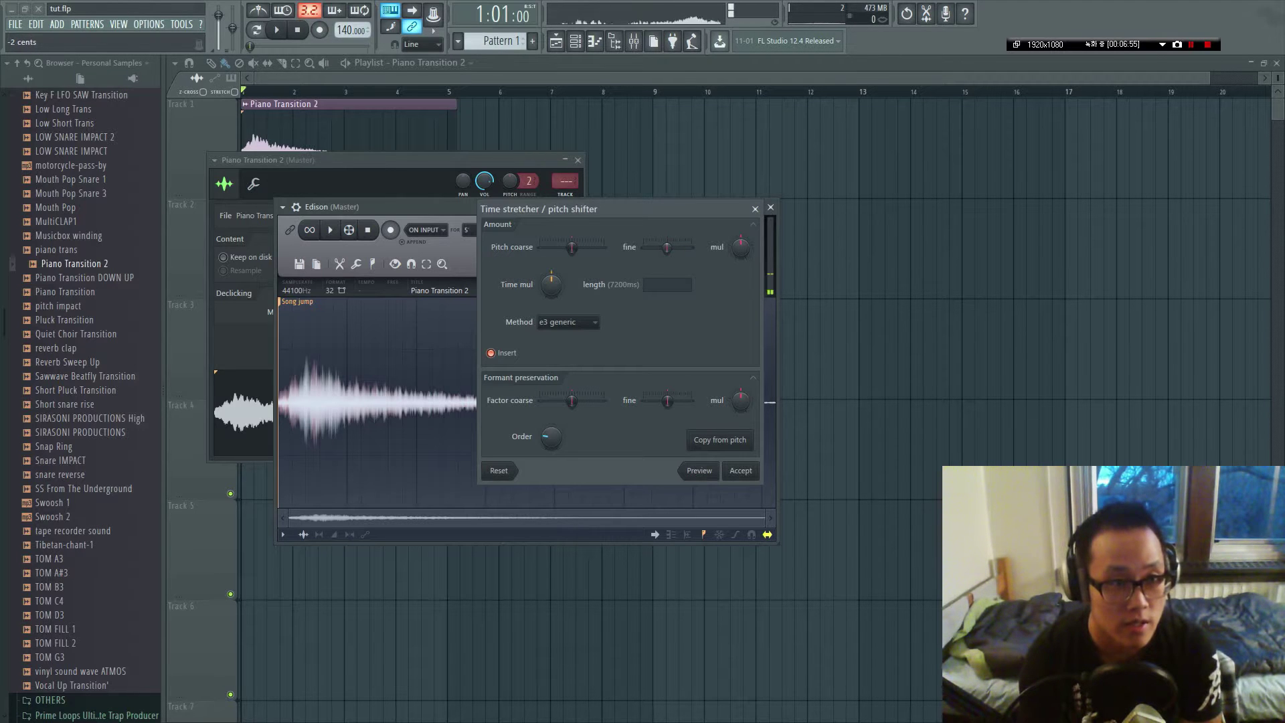
# Apply the slight detune and drop the copy as Piano Transition 2 #2 on Track 2.
pyautogui.click(740, 471)
pyautogui.moveTo(736, 249); pyautogui.dragTo(407, 511)
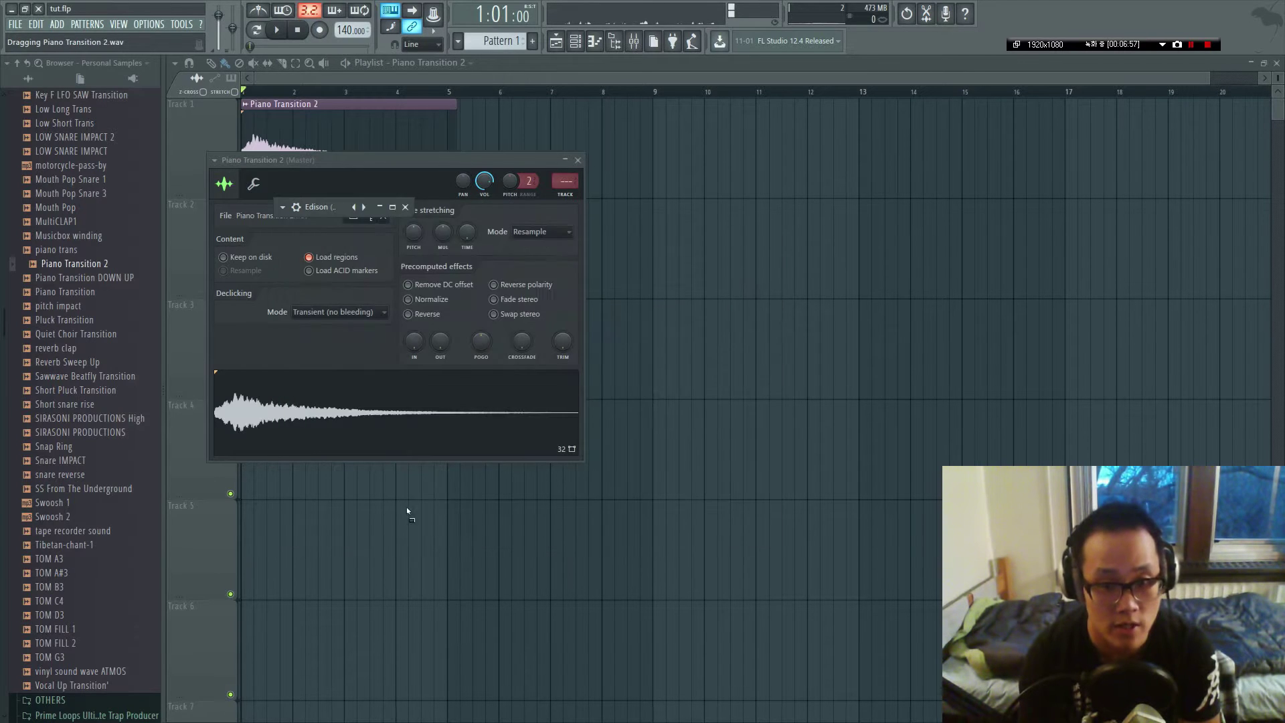
pyautogui.moveTo(242, 536); pyautogui.dragTo(276, 211)
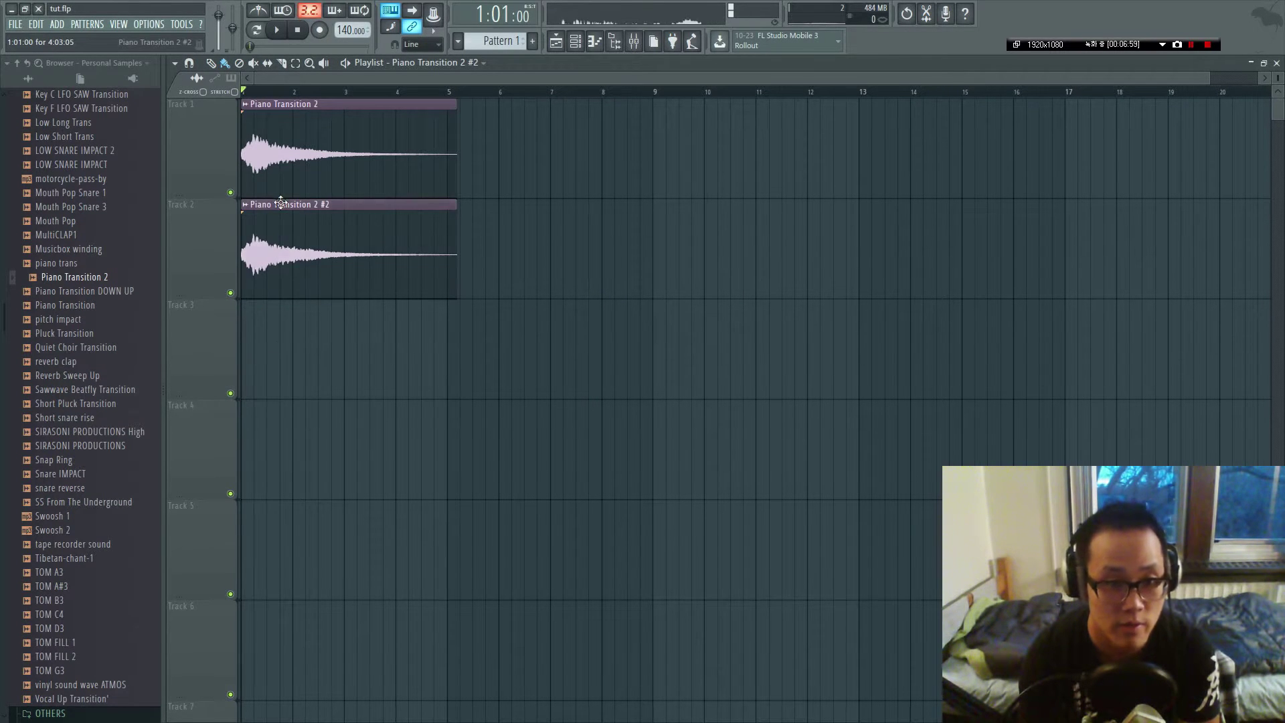
pyautogui.press('space')
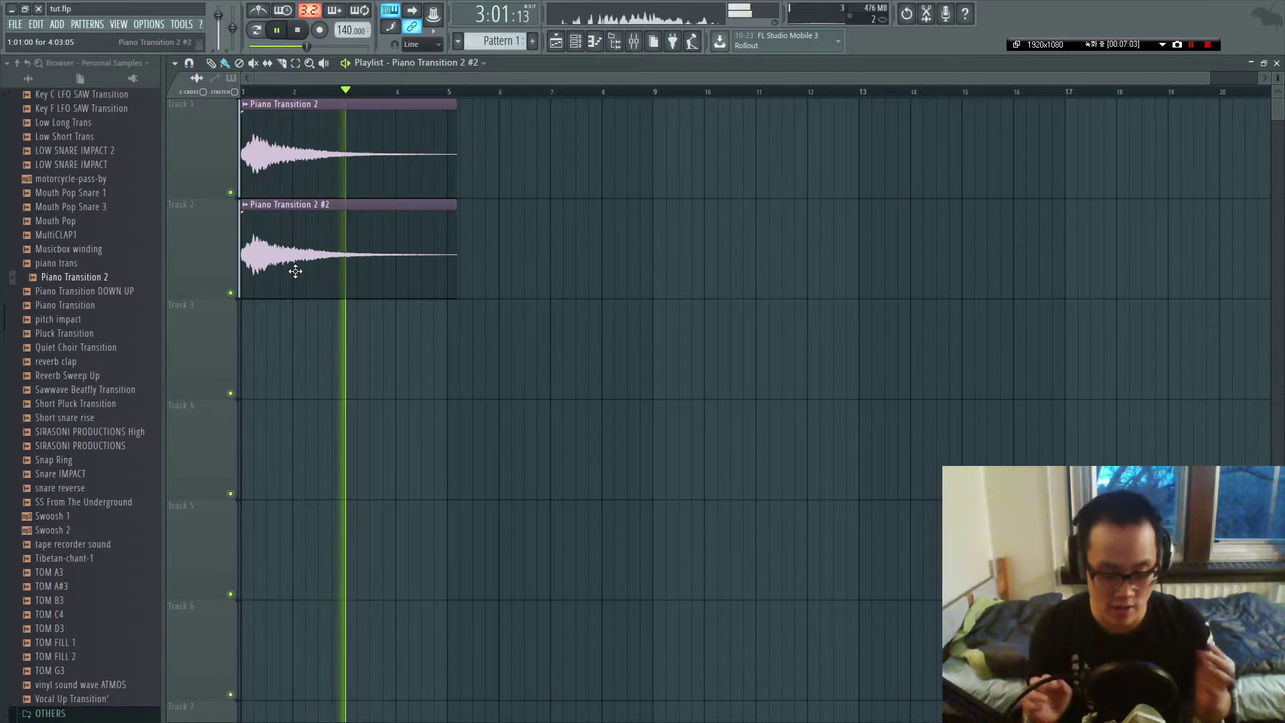
pyautogui.press('space')
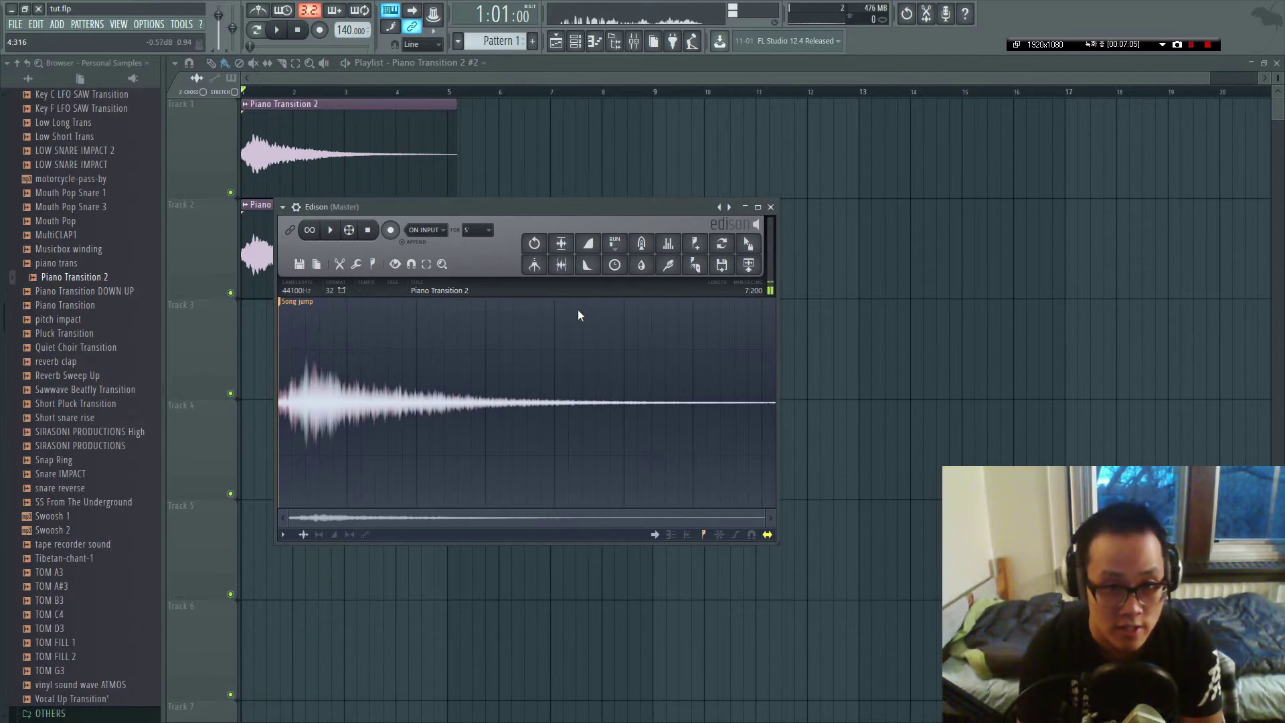
# Revert the Edison sample to its original state and lower its pitch by one semitone.
pyautogui.click(614, 264)
pyautogui.press('Escape')
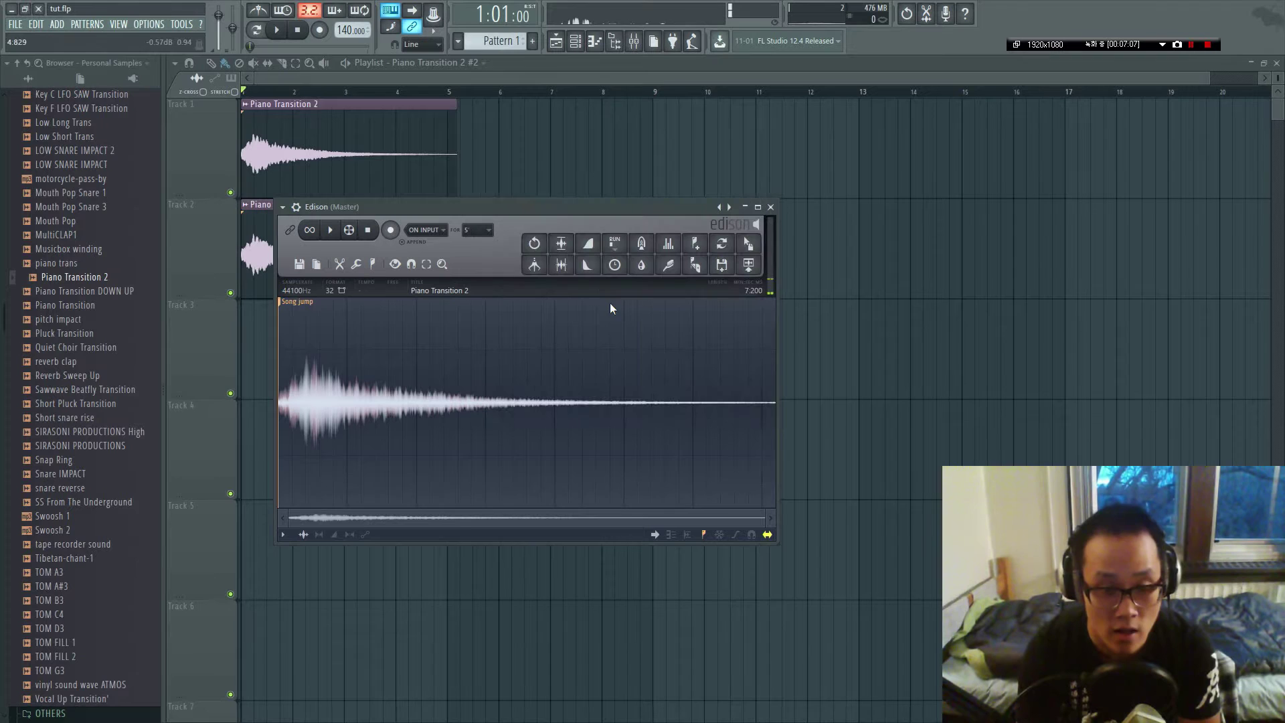
pyautogui.click(546, 247)
pyautogui.rightClick(544, 248)
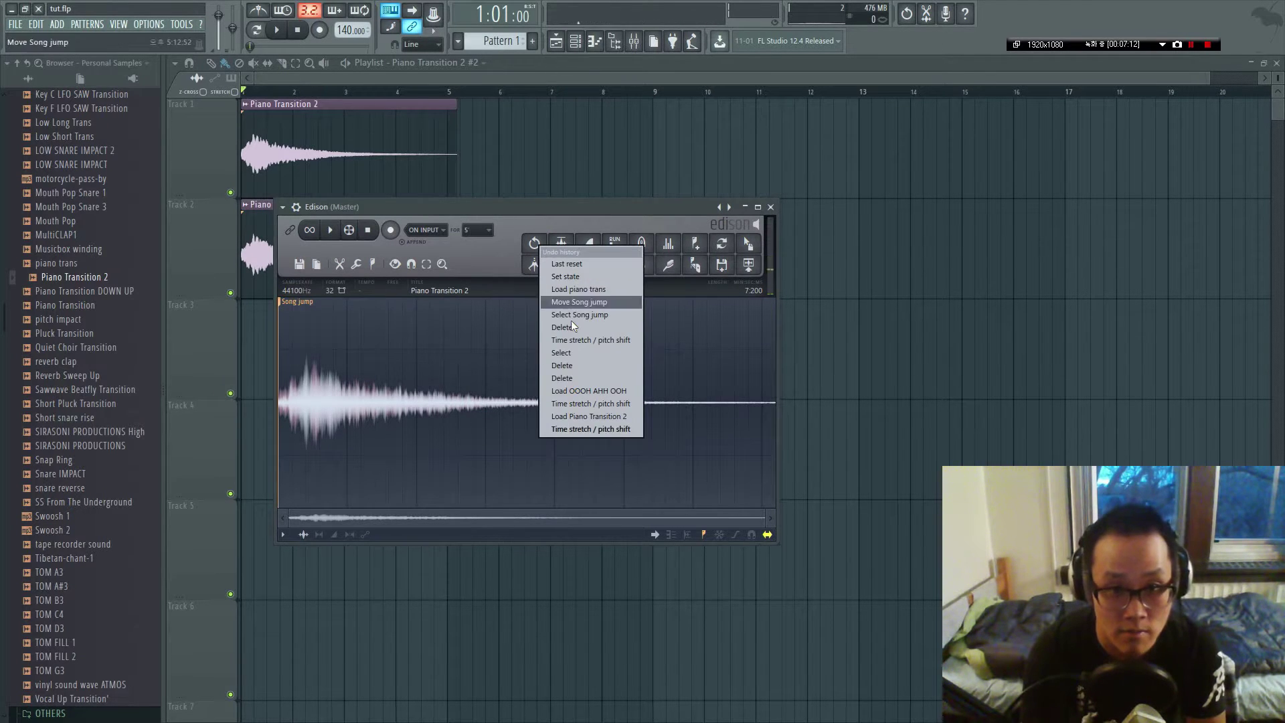
pyautogui.click(600, 415)
pyautogui.click(614, 264)
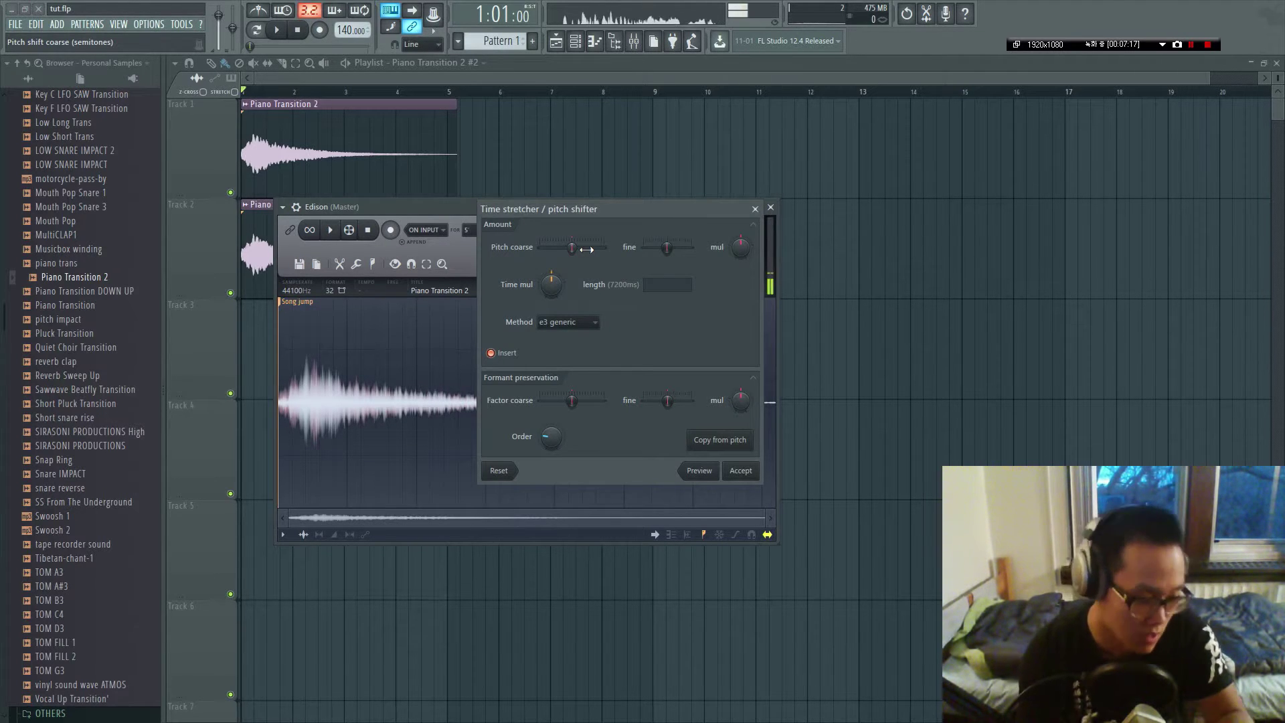
pyautogui.moveTo(580, 247); pyautogui.dragTo(577, 253)
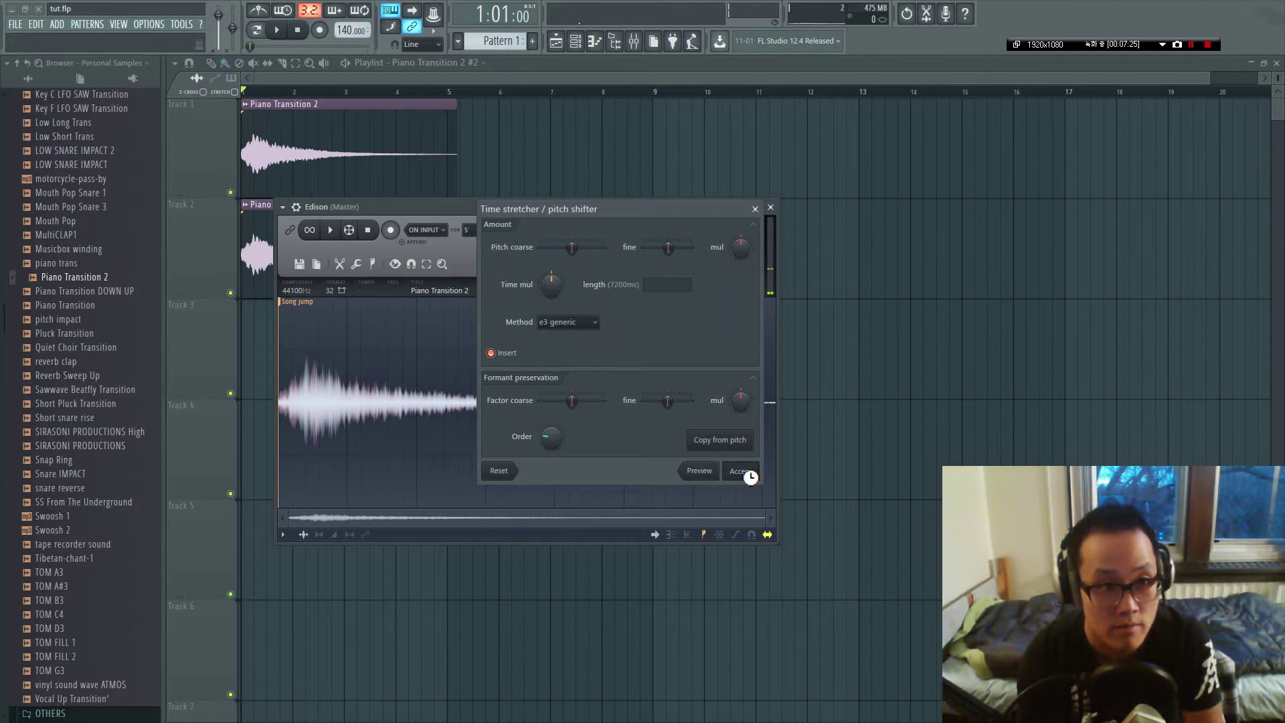
# Drop the pitched-down Piano Transition 2_2 onto Track 3 and start playback.
pyautogui.moveTo(747, 253); pyautogui.dragTo(467, 344)
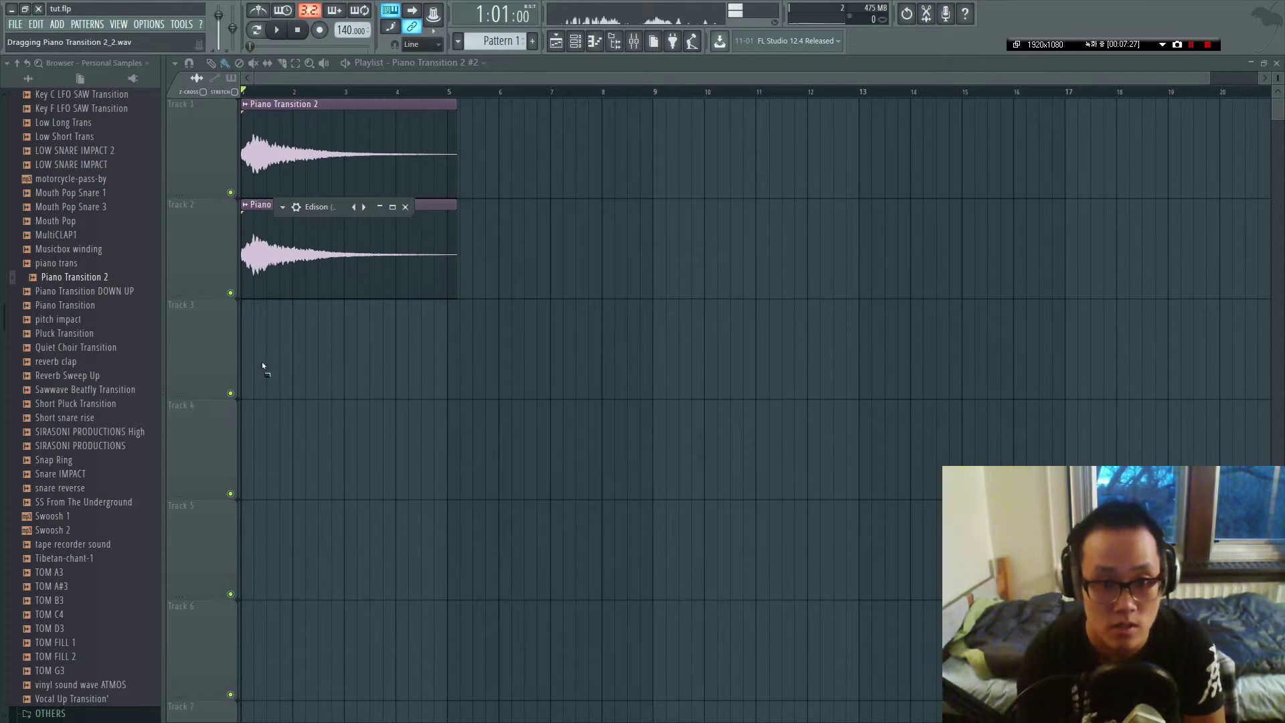
pyautogui.moveTo(262, 365)
pyautogui.mouseDown()
pyautogui.moveTo(284, 358)
pyautogui.moveTo(258, 349)
pyautogui.mouseUp()
pyautogui.press('space')
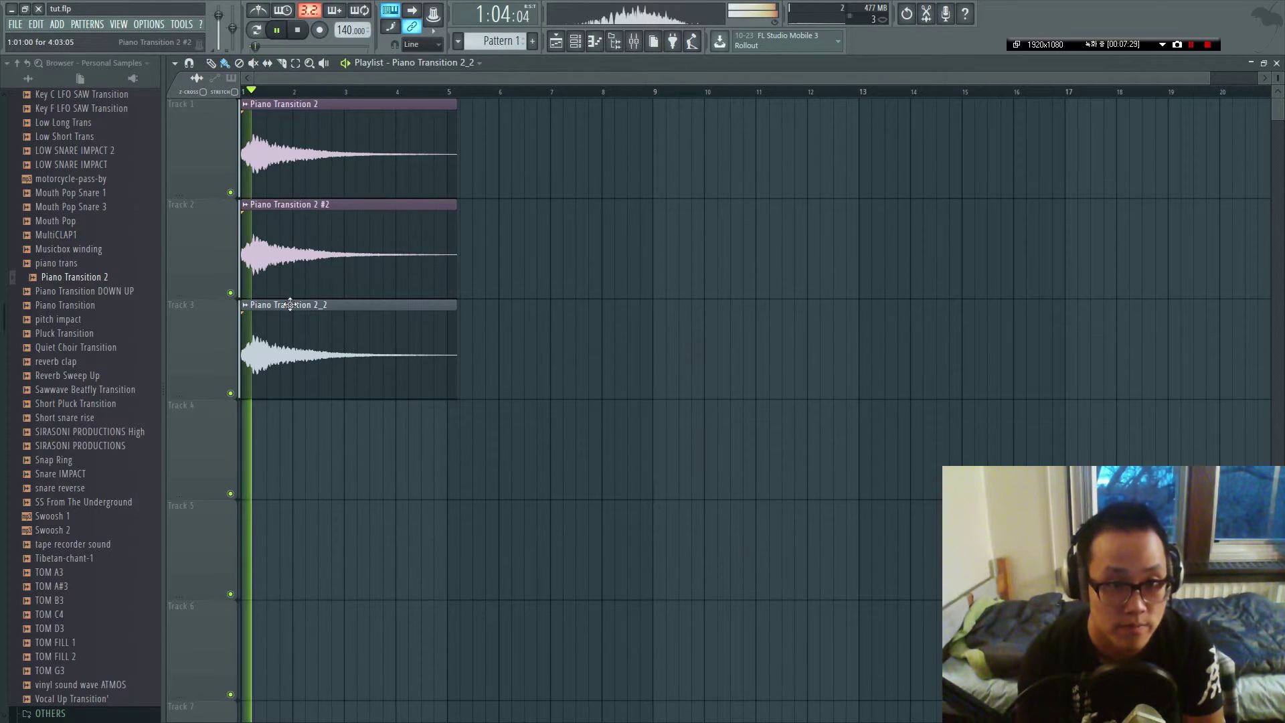
# Make an octave-up (+12 semitone) version of the piano sample in Edison.
pyautogui.doubleClick(281, 339)
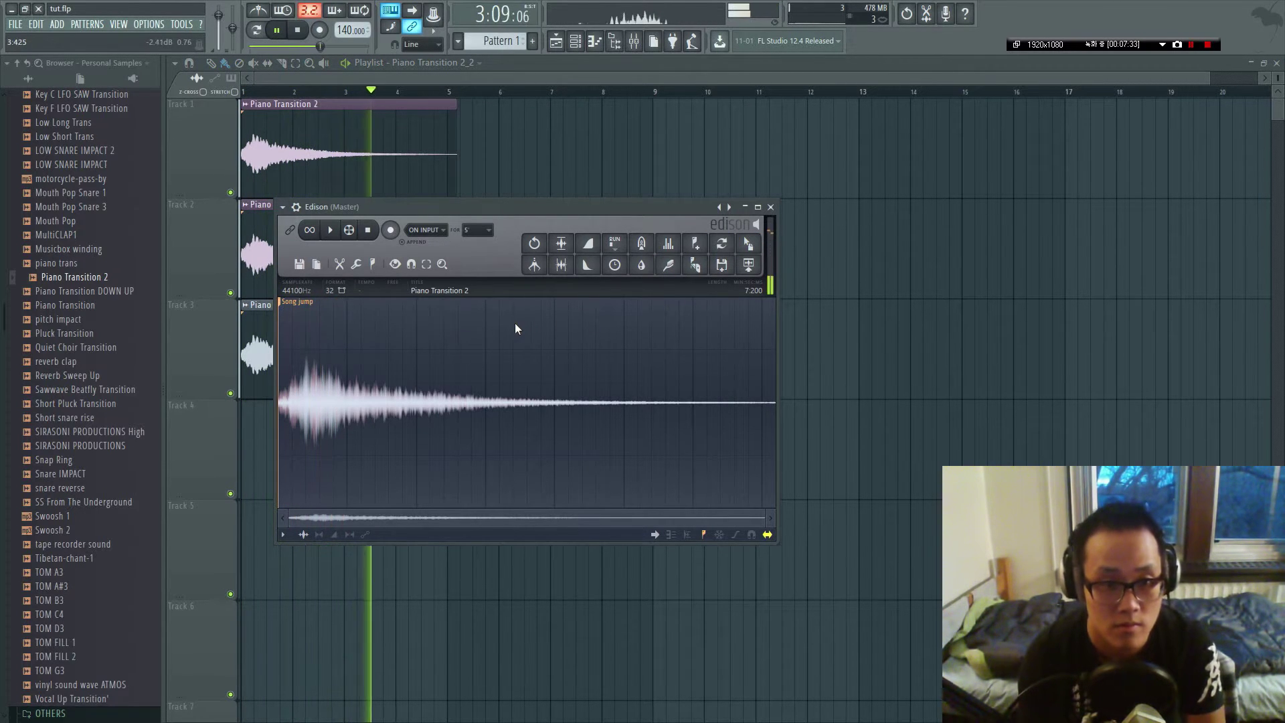
pyautogui.click(614, 265)
pyautogui.moveTo(572, 247); pyautogui.dragTo(604, 247)
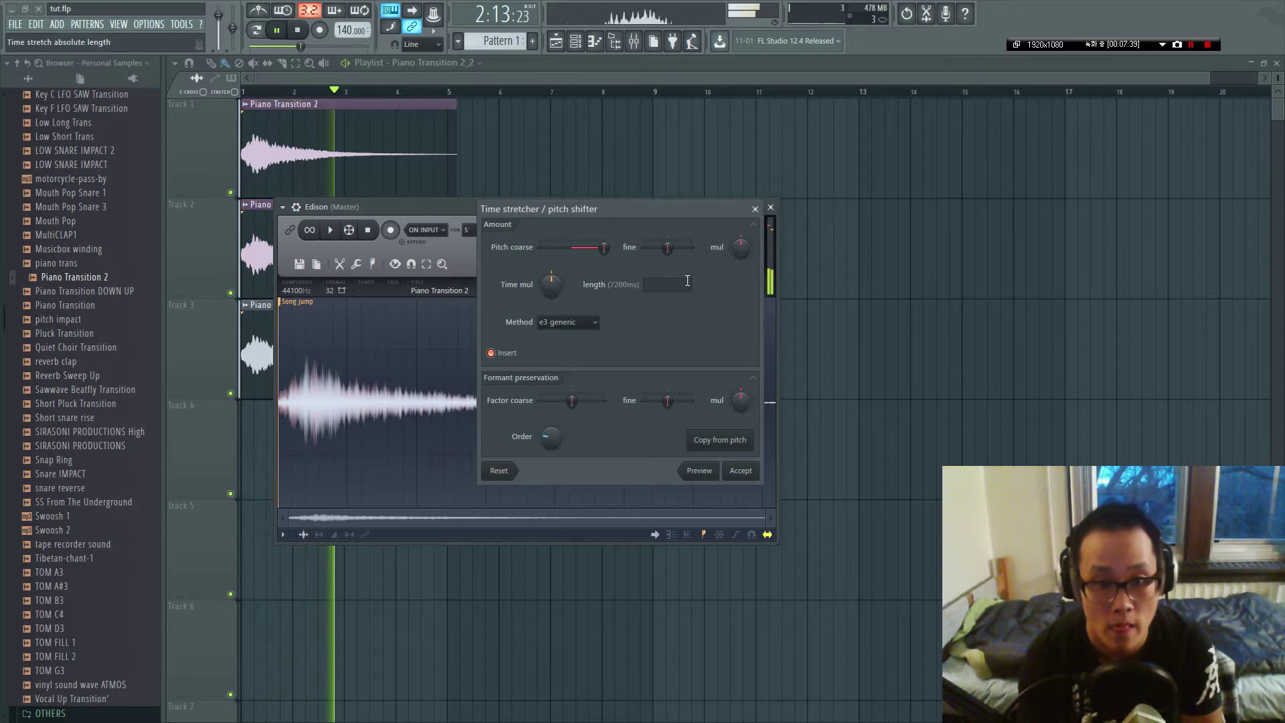
pyautogui.click(740, 471)
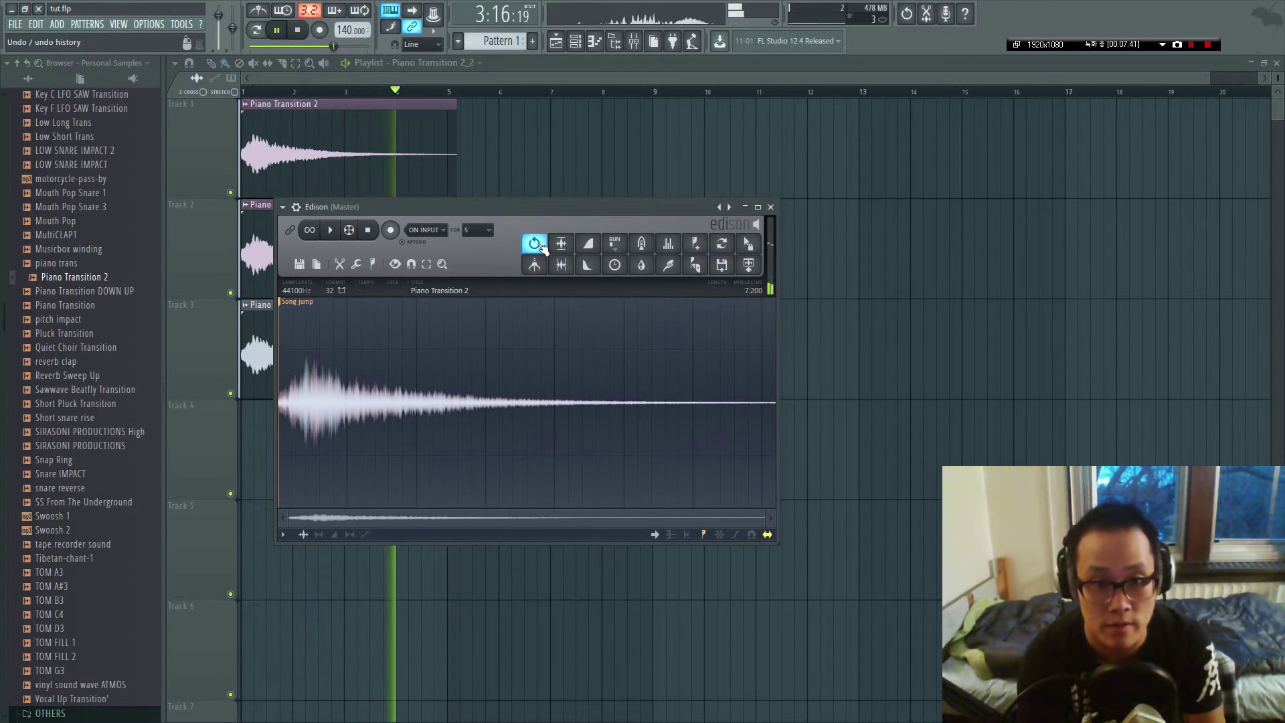
pyautogui.click(537, 245)
pyautogui.click(610, 418)
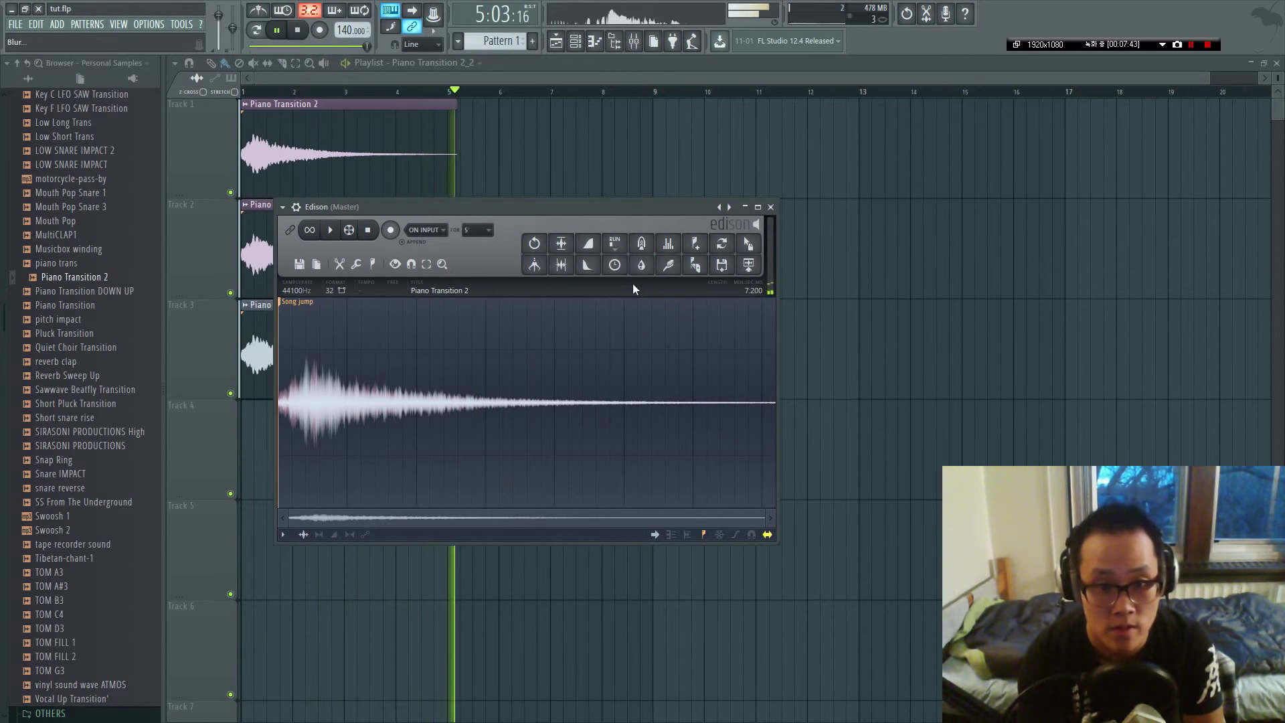
pyautogui.click(615, 265)
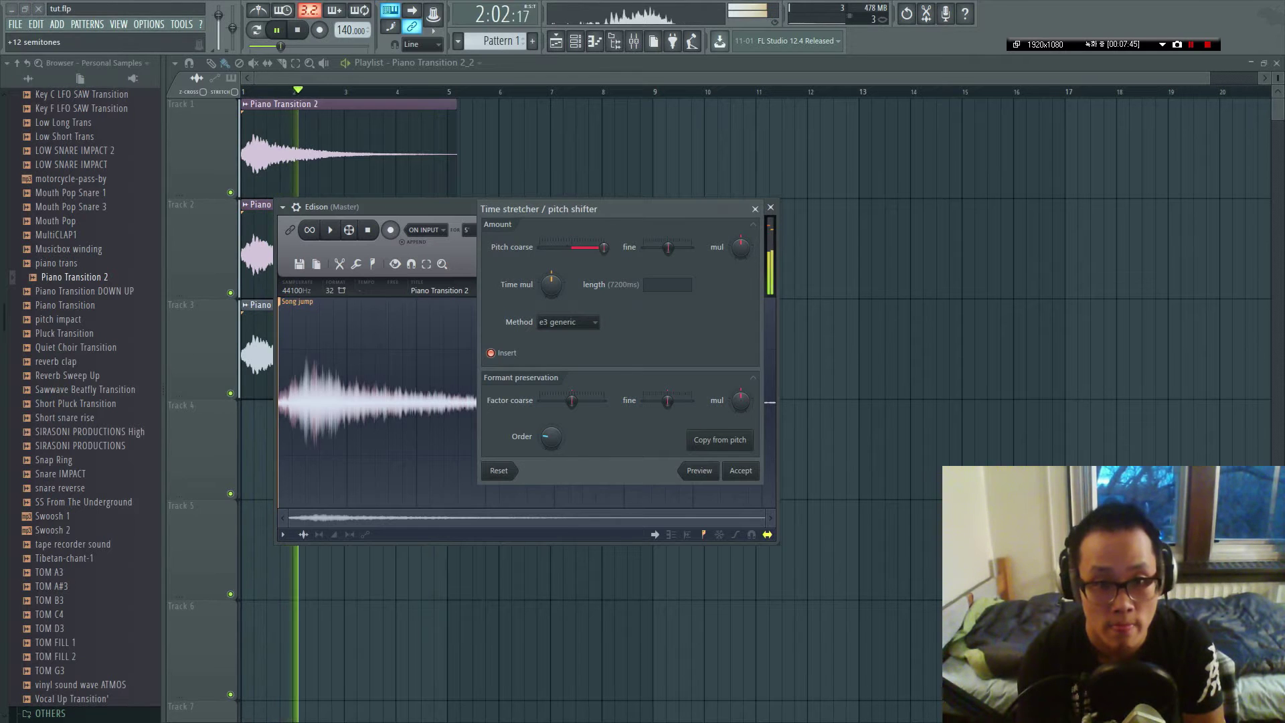
pyautogui.click(741, 471)
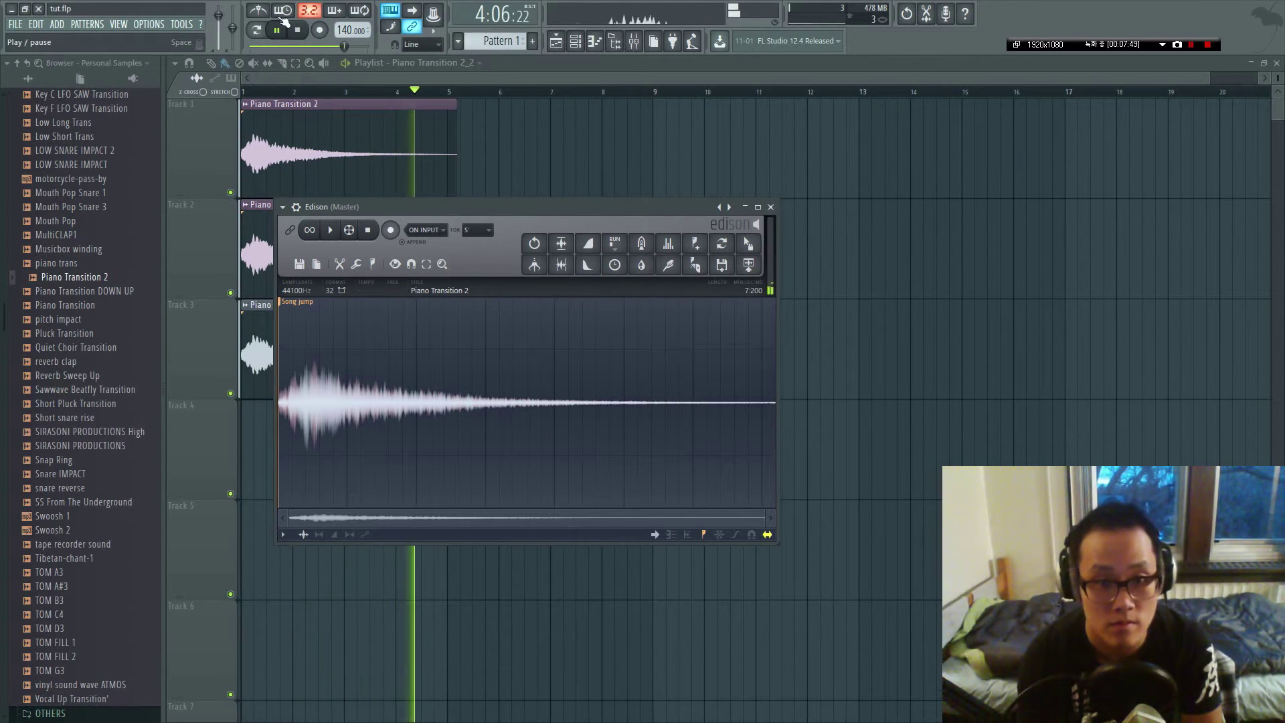
pyautogui.press('space')
# Drop octave-up Piano Transition 2_3 on Track 4 at bar 1 and check its channel settings.
pyautogui.moveTo(749, 244); pyautogui.dragTo(162, 472)
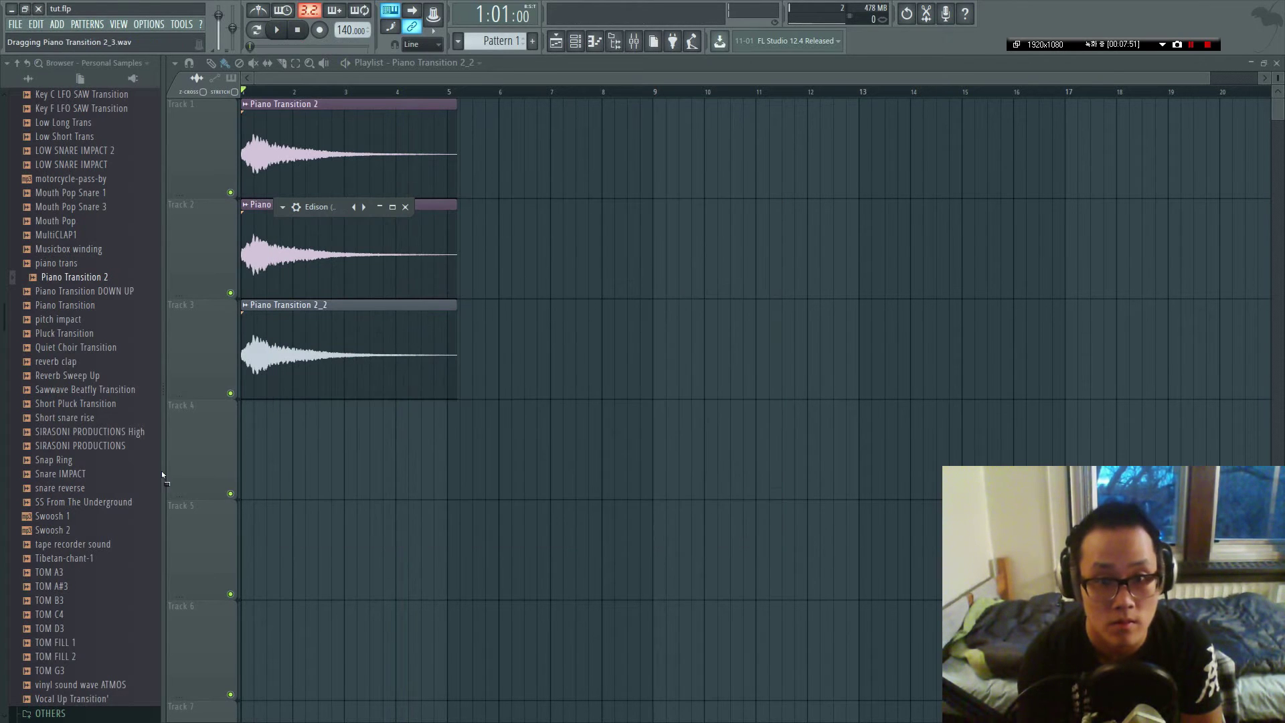
pyautogui.moveTo(249, 447); pyautogui.dragTo(251, 449)
pyautogui.press('space')
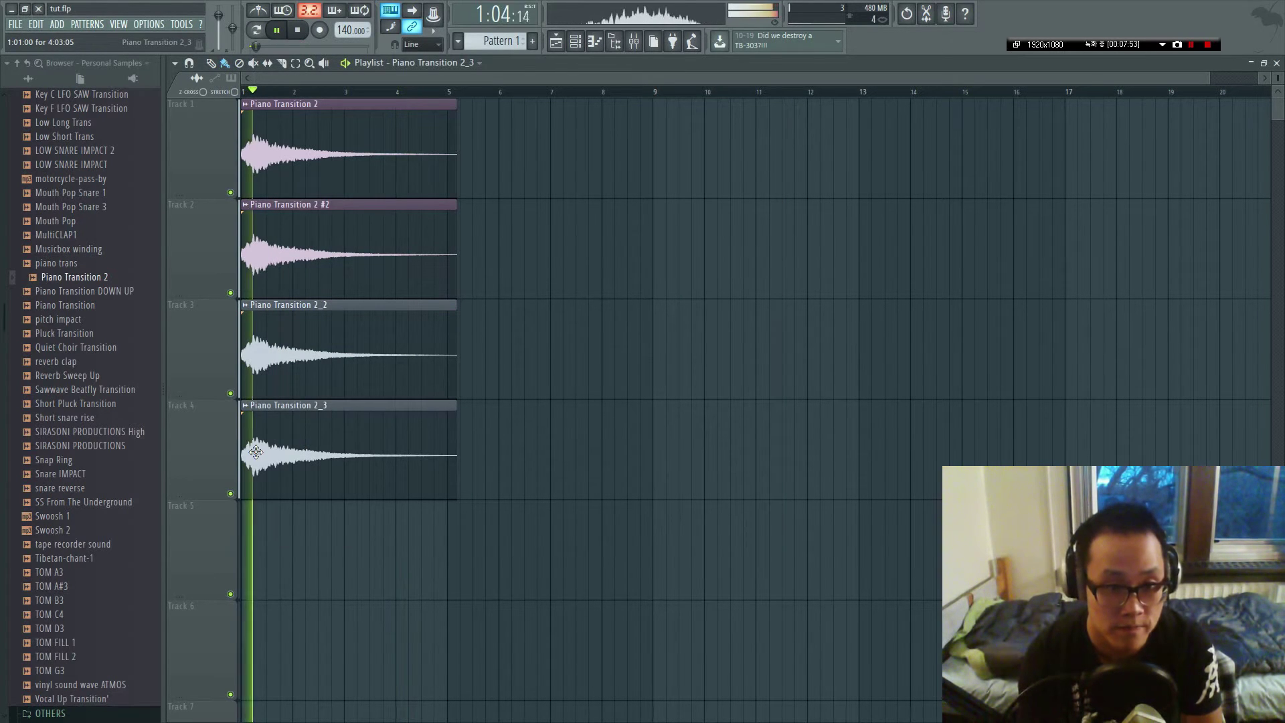
pyautogui.doubleClick(263, 464)
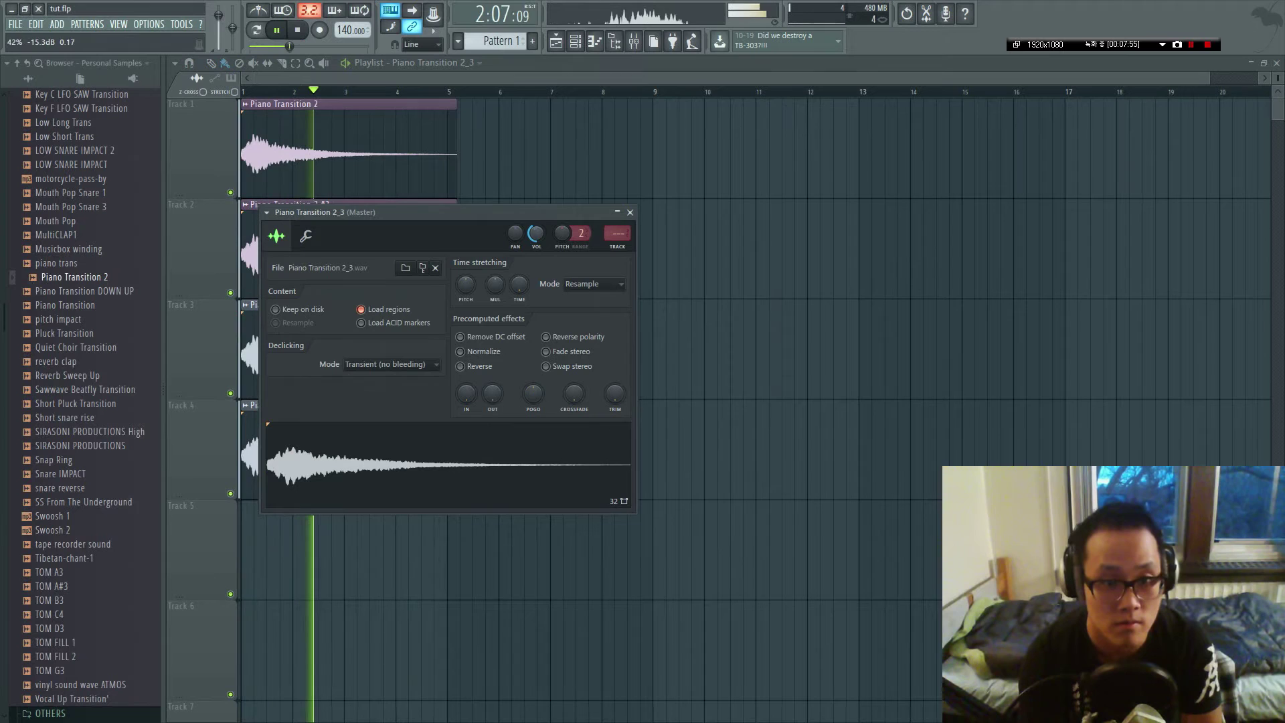
pyautogui.press('space')
pyautogui.press('space')
pyautogui.moveTo(540, 216); pyautogui.dragTo(656, 212)
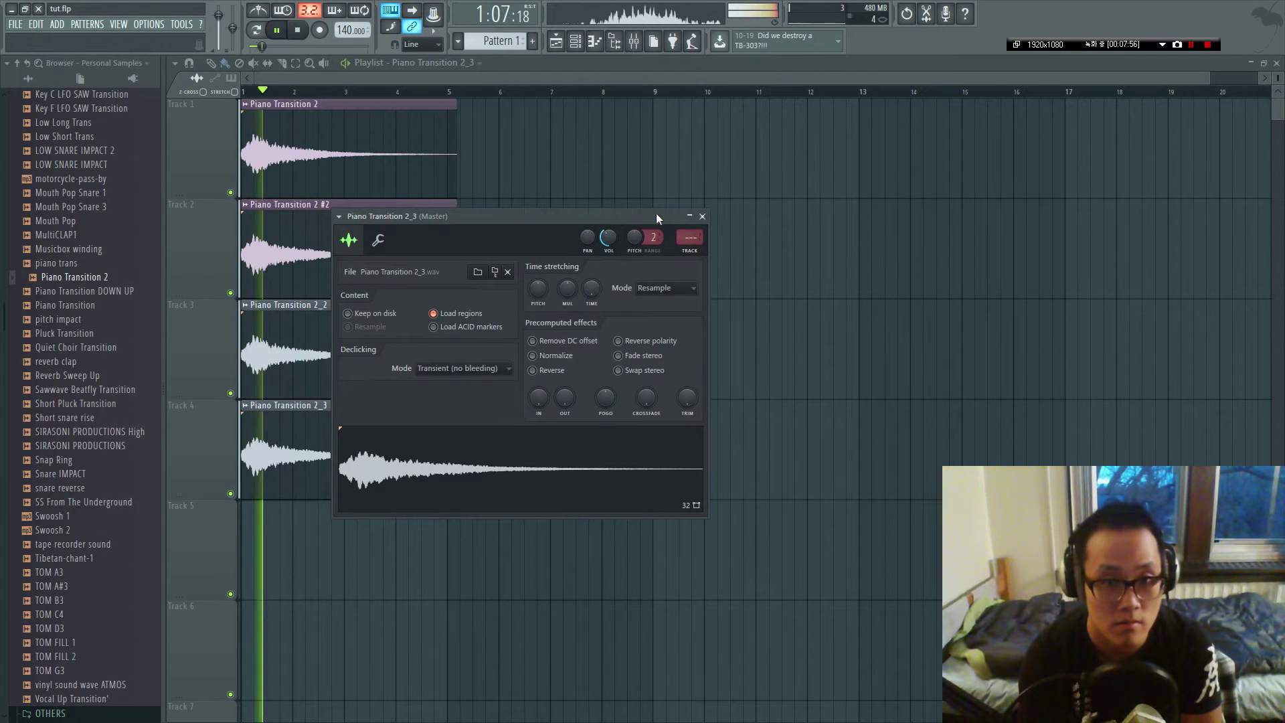
pyautogui.click(704, 212)
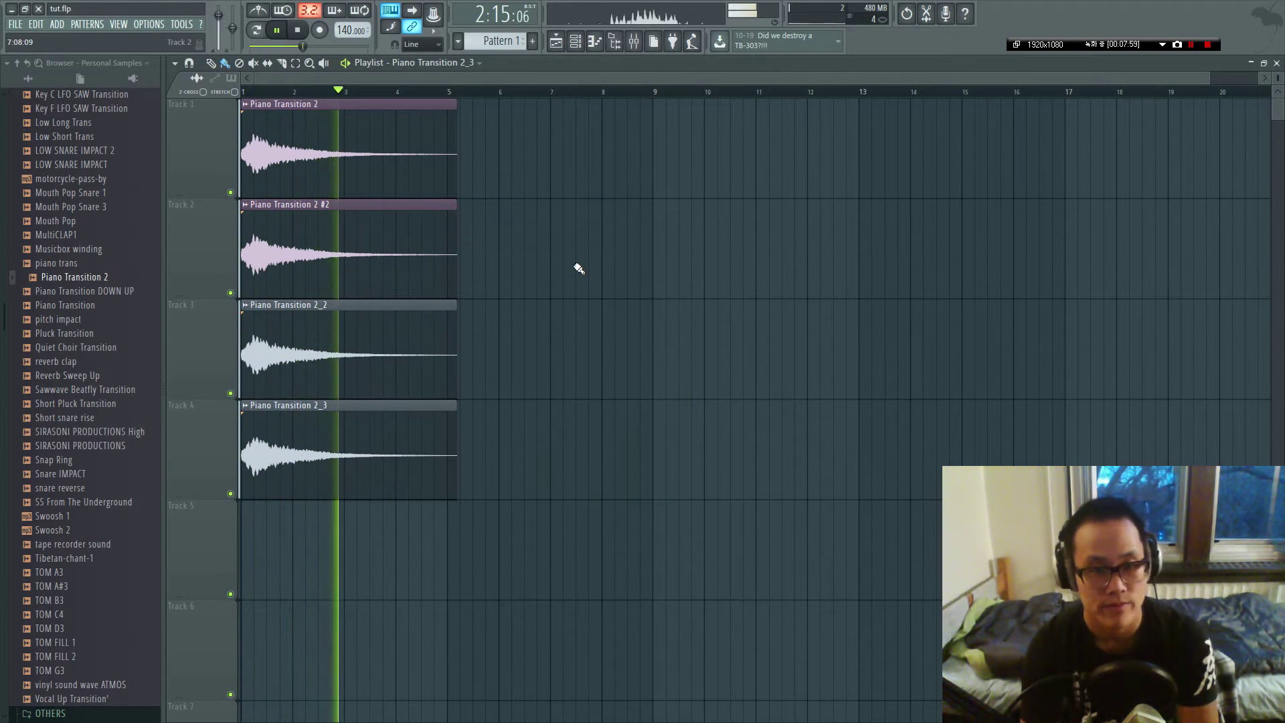
pyautogui.press('space')
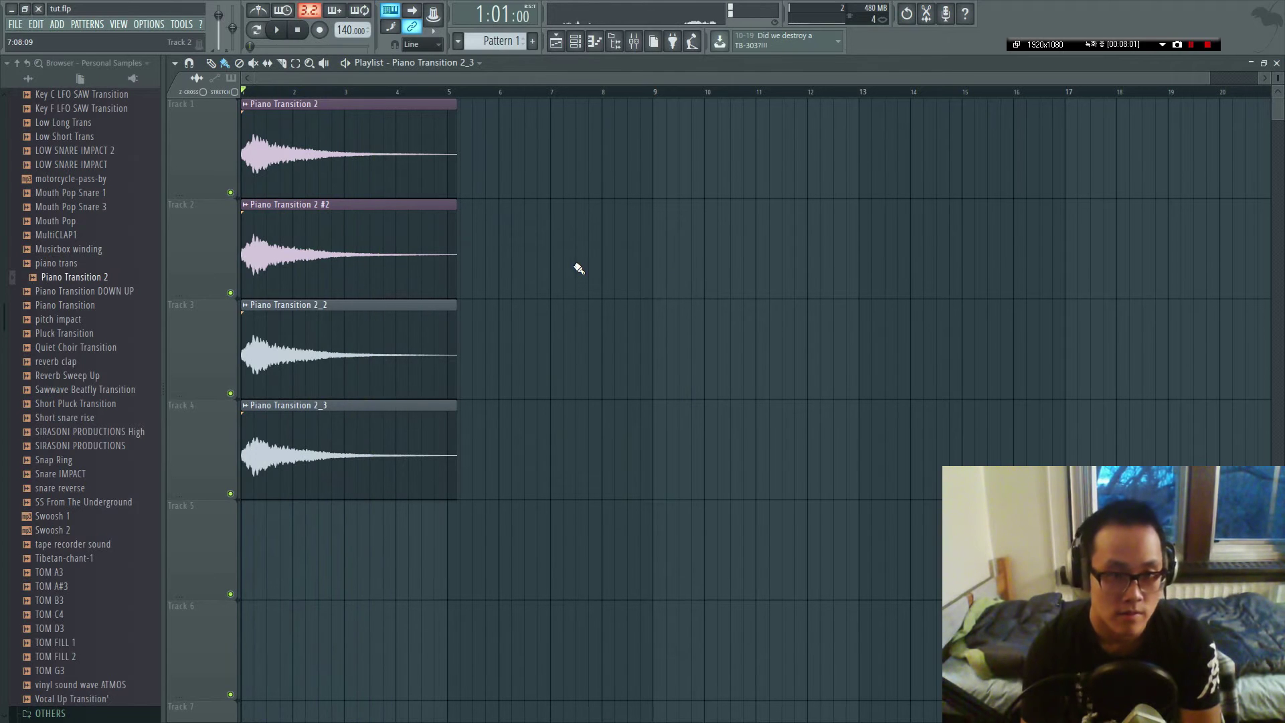
pyautogui.click(230, 293)
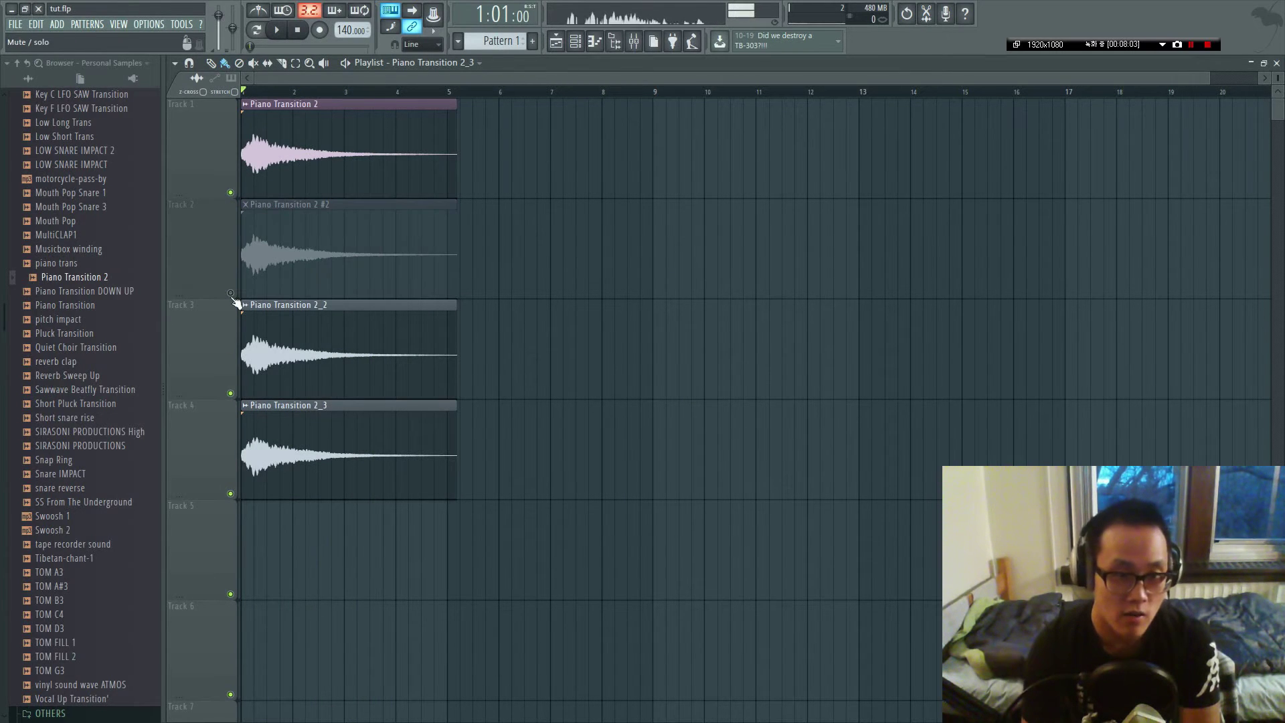
pyautogui.click(230, 394)
pyautogui.click(230, 494)
pyautogui.press('space')
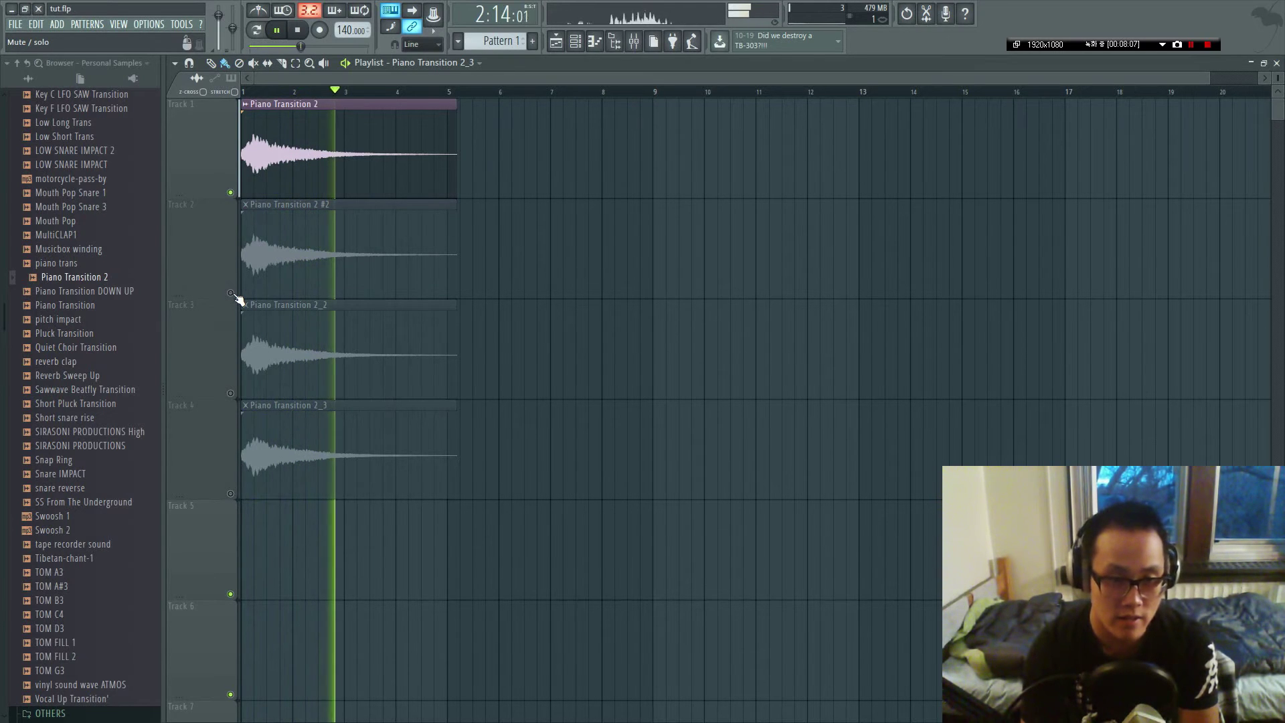
pyautogui.click(230, 294)
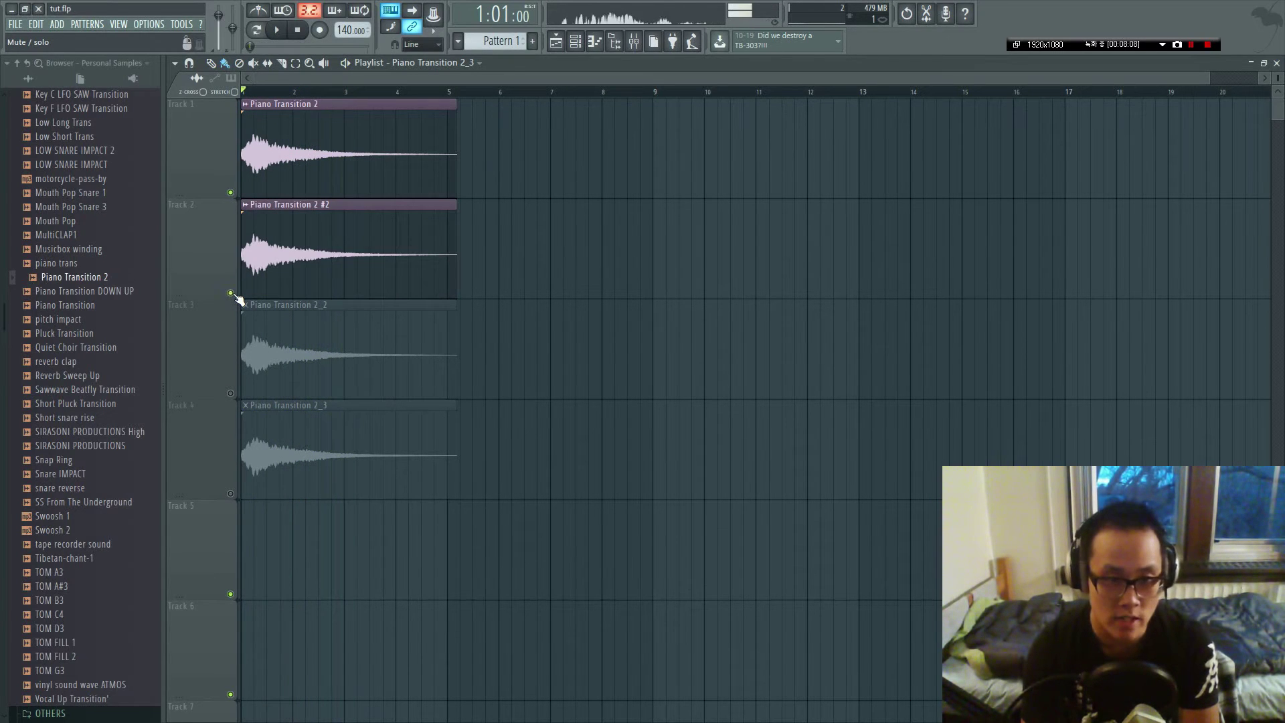
pyautogui.click(231, 394)
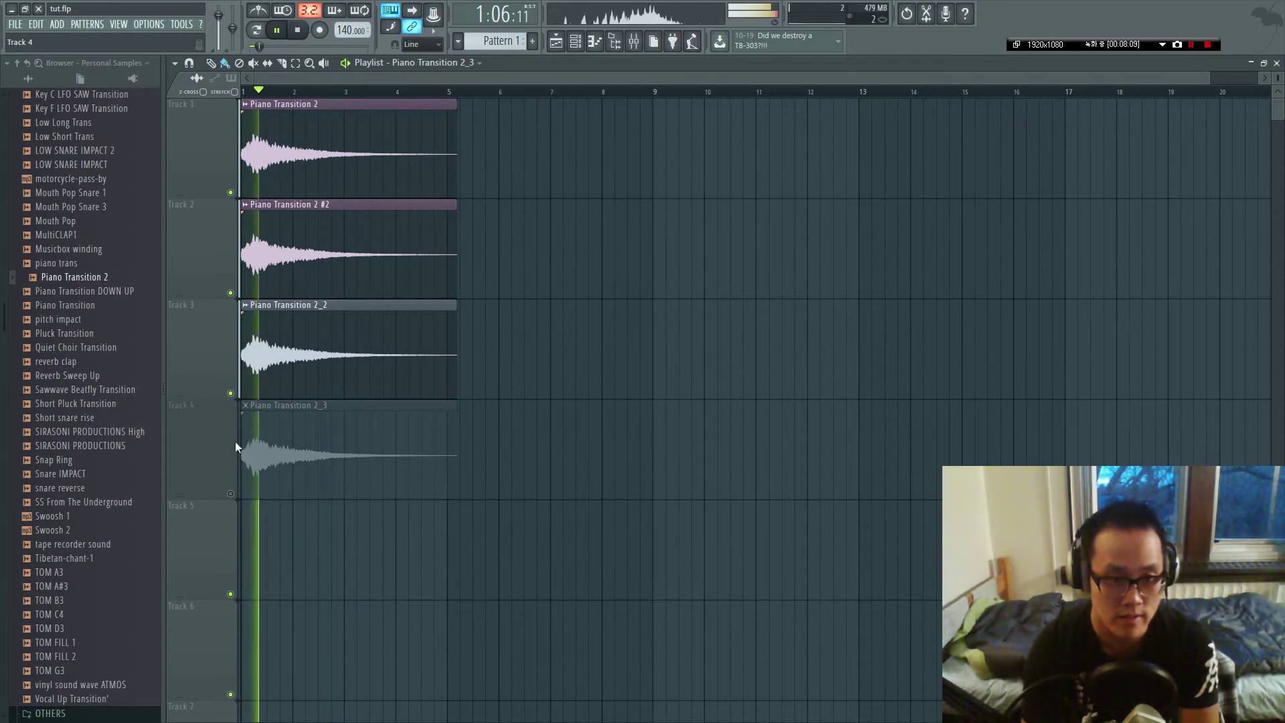
pyautogui.click(230, 496)
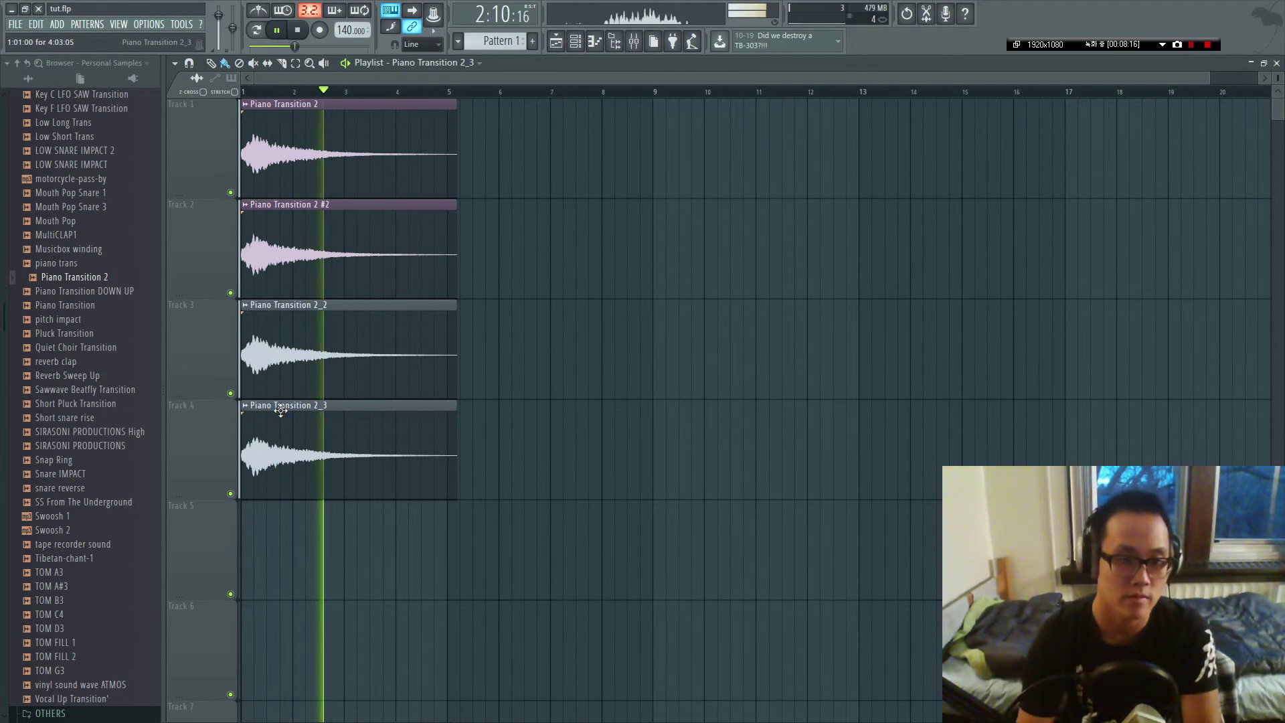
pyautogui.press('space')
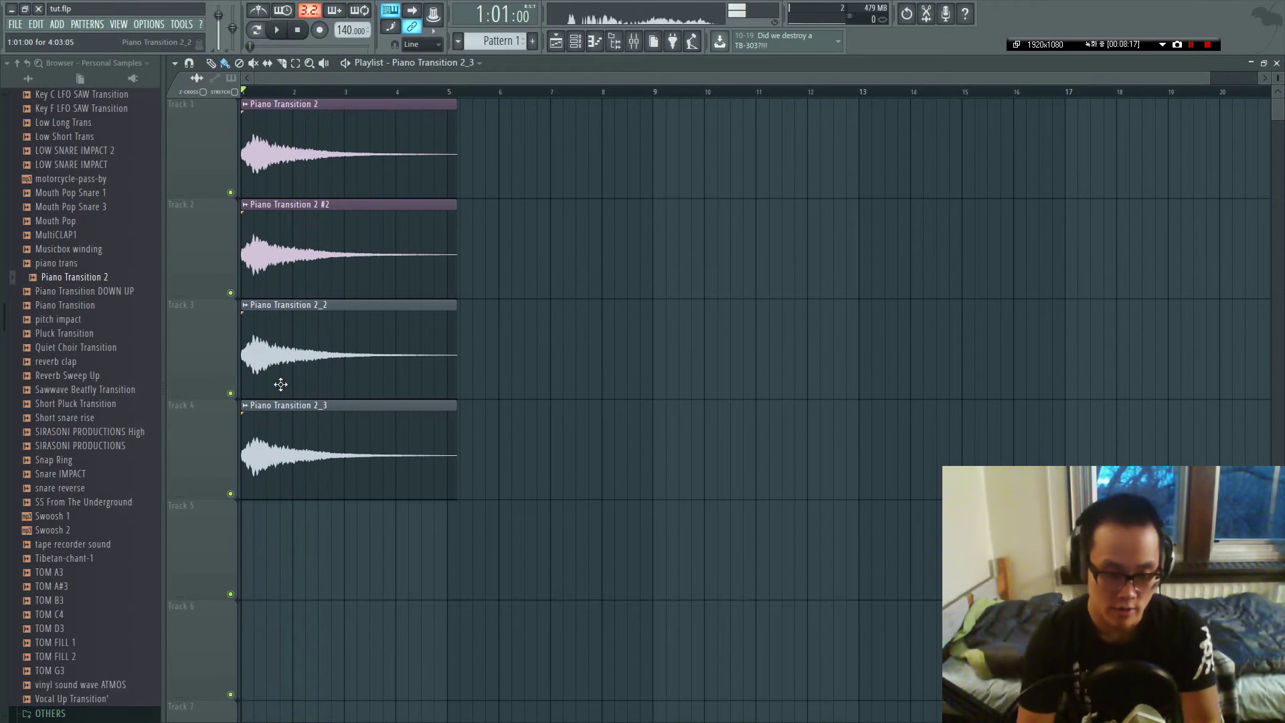